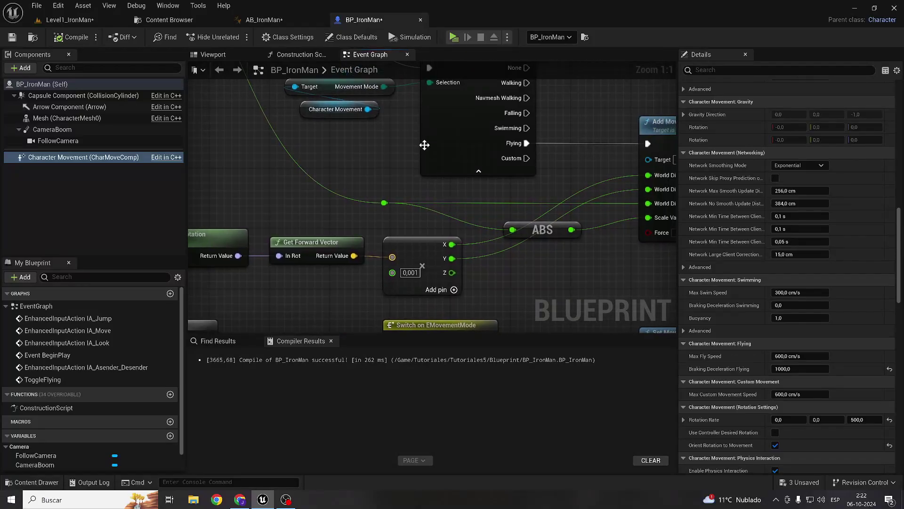
Inspect the Add Movement Input nodes in BP_IronMan's event graph, then return to the Content Browser
scroll(260, 206, "down", 2)
left_click_drag(312, 294, 459, 235)
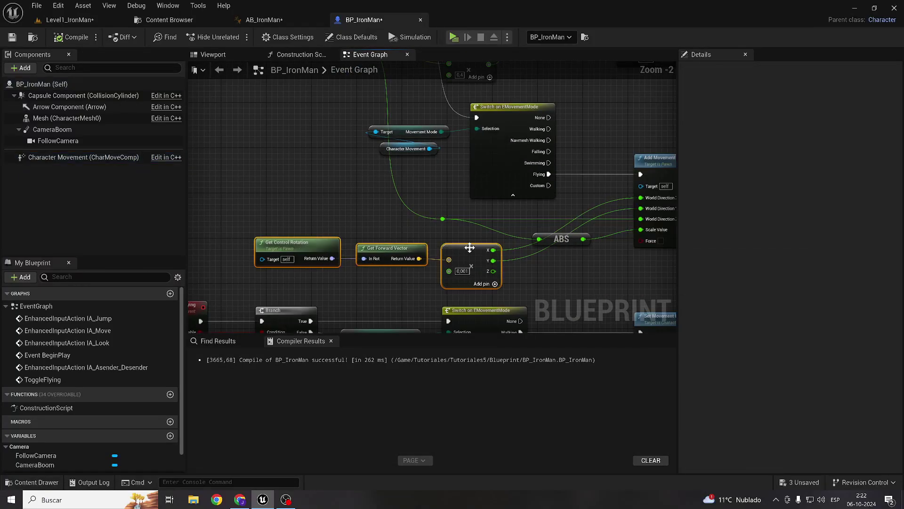
right_click_drag(459, 235, 410, 241)
right_click_drag(455, 174, 376, 193)
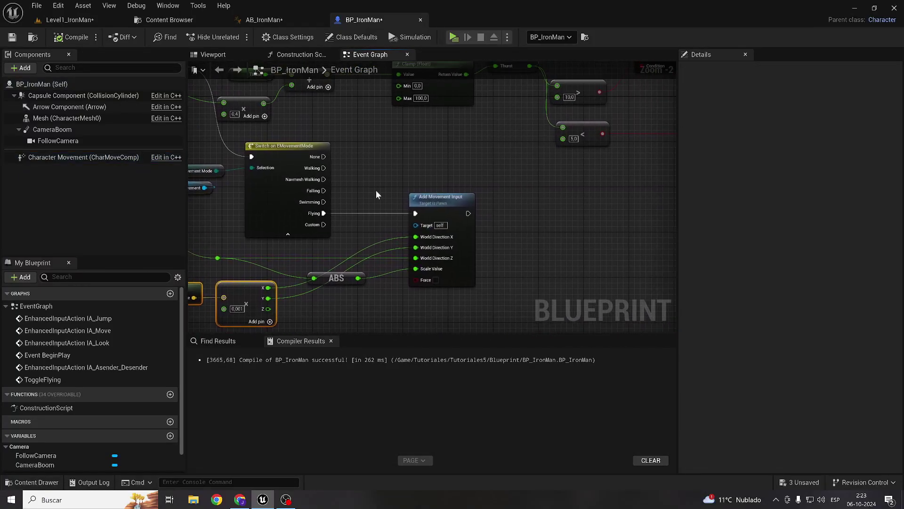
left_click(160, 20)
Save all three unsaved assets
left_click(399, 224)
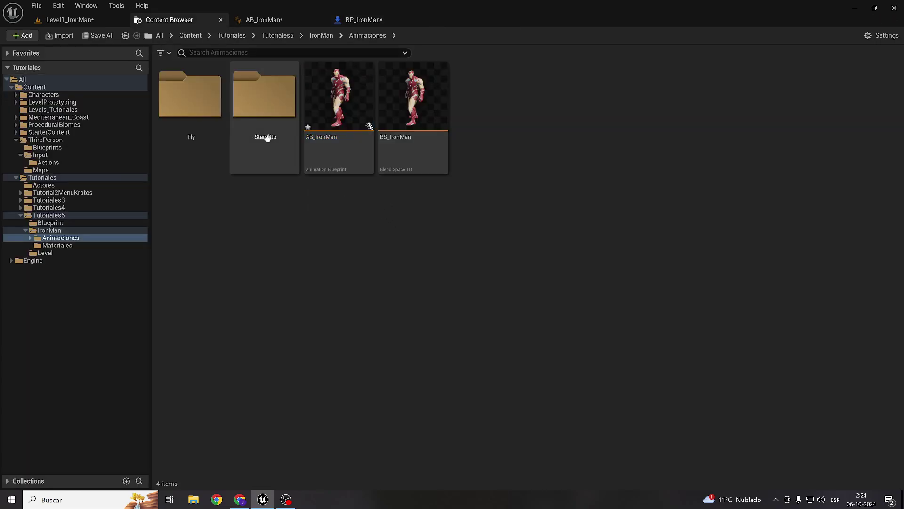
left_click(93, 37)
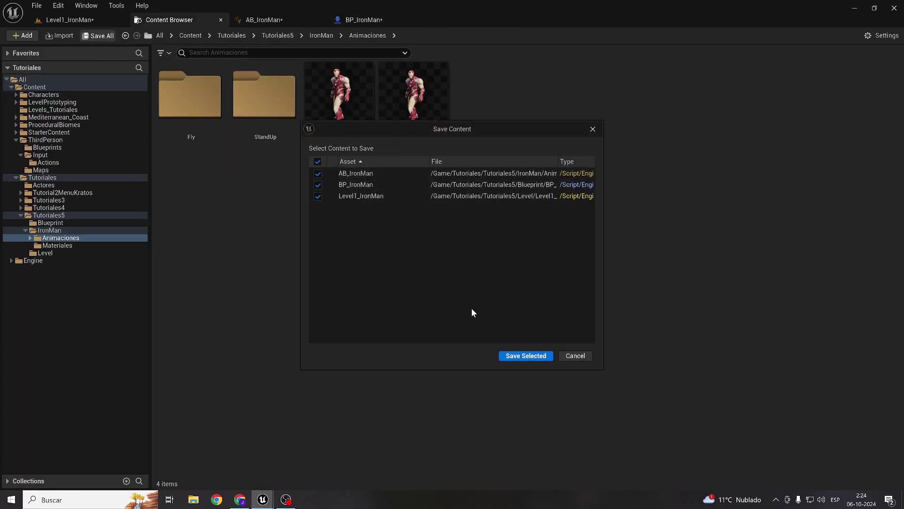
left_click(509, 356)
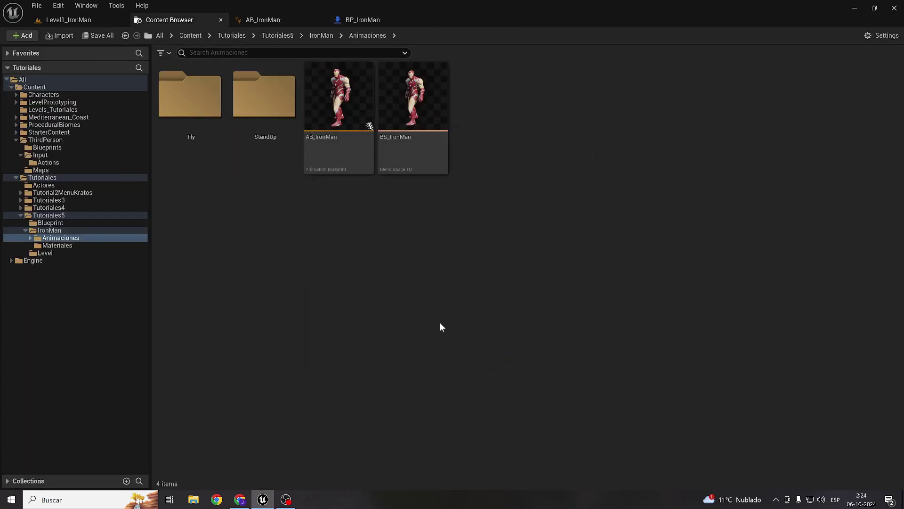
Create a new folder named FX inside Tutoriales5
left_click(330, 35)
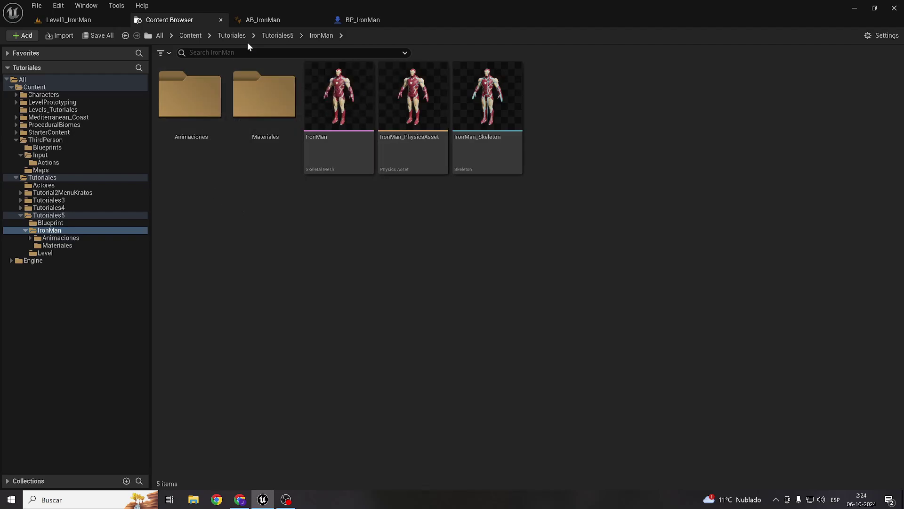
left_click(277, 36)
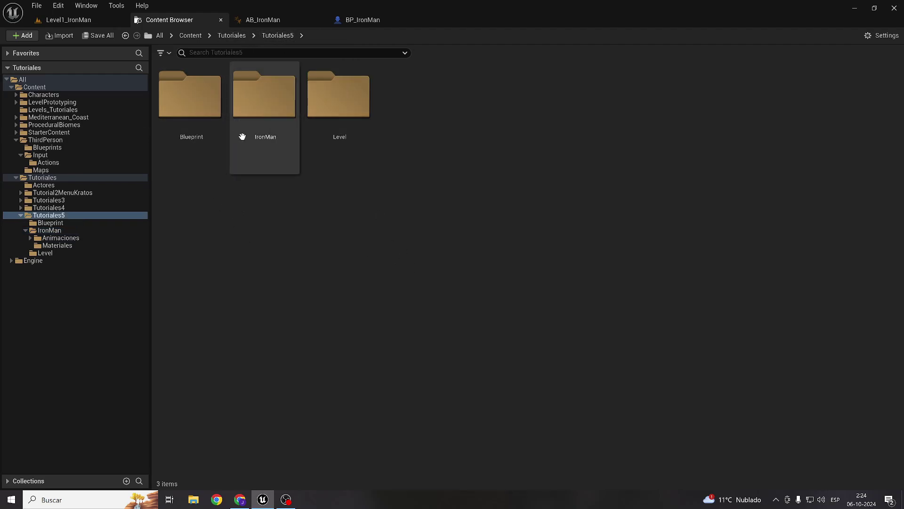
double_click(277, 122)
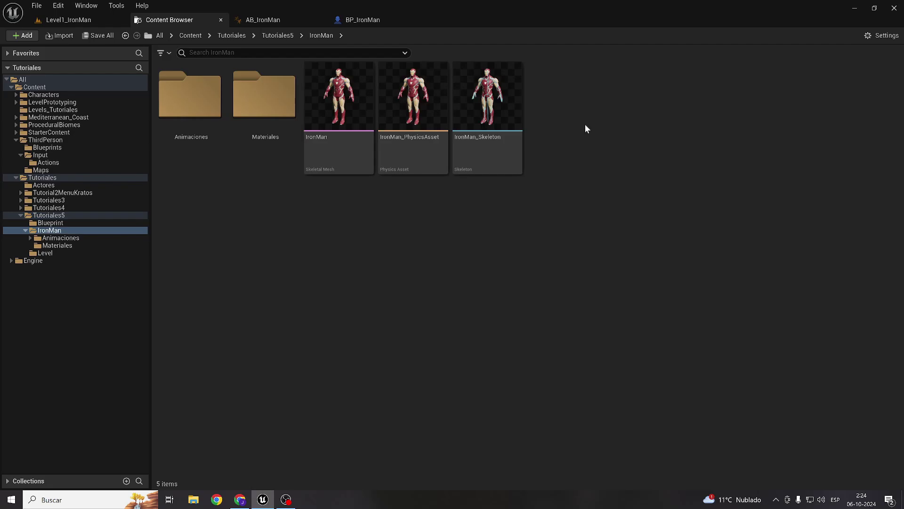
right_click(576, 94)
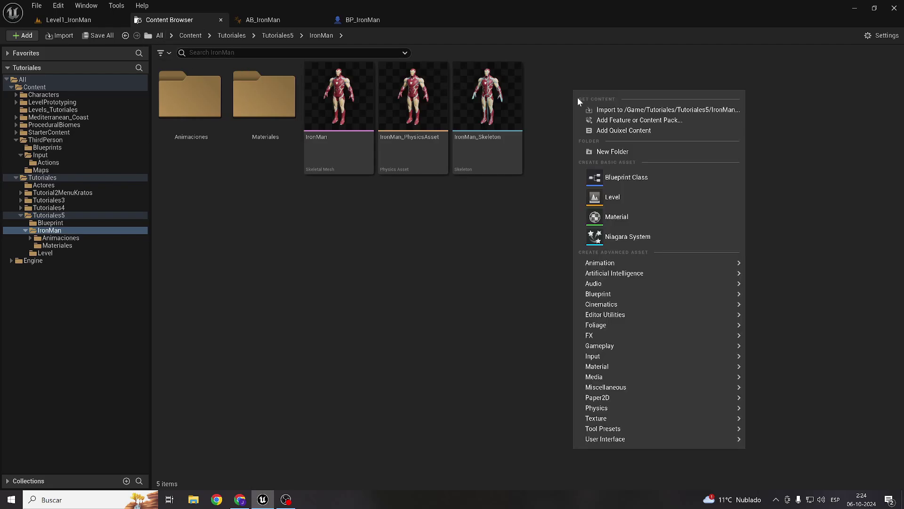
left_click(278, 36)
right_click(409, 117)
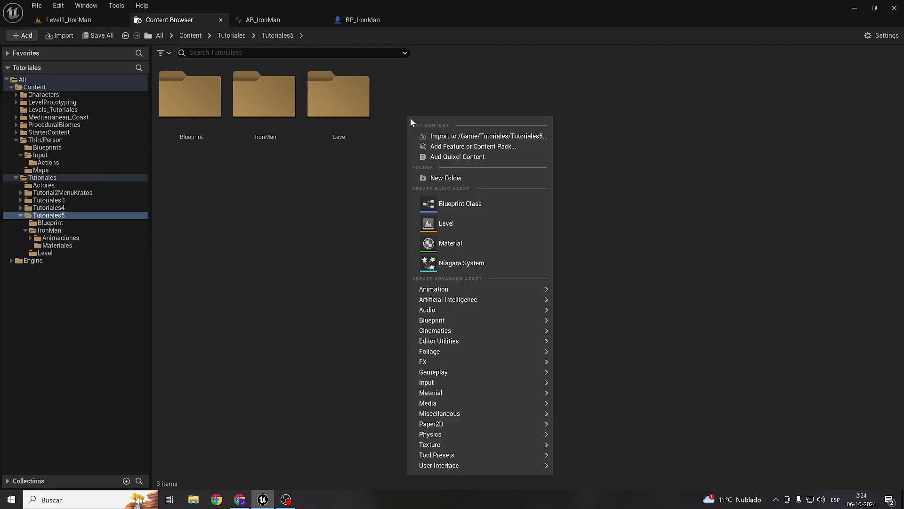
left_click(451, 178)
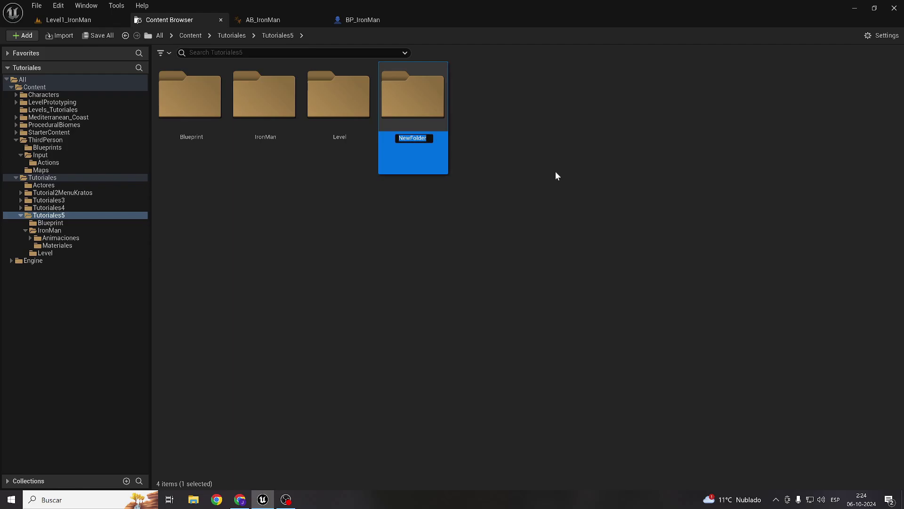
type("FX")
key("Return")
key("Return")
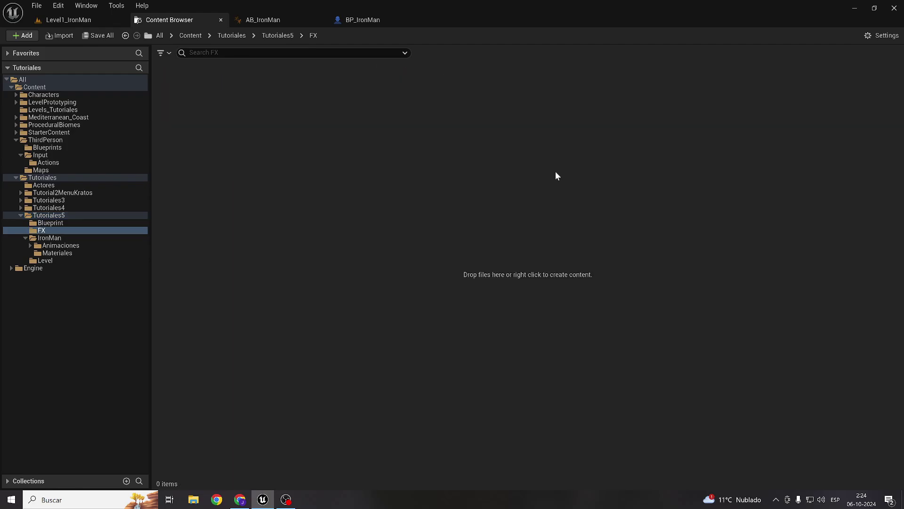
Create the NS_Thurst Niagara System in FX from the Dynamic Beam emitter template
right_click(221, 131)
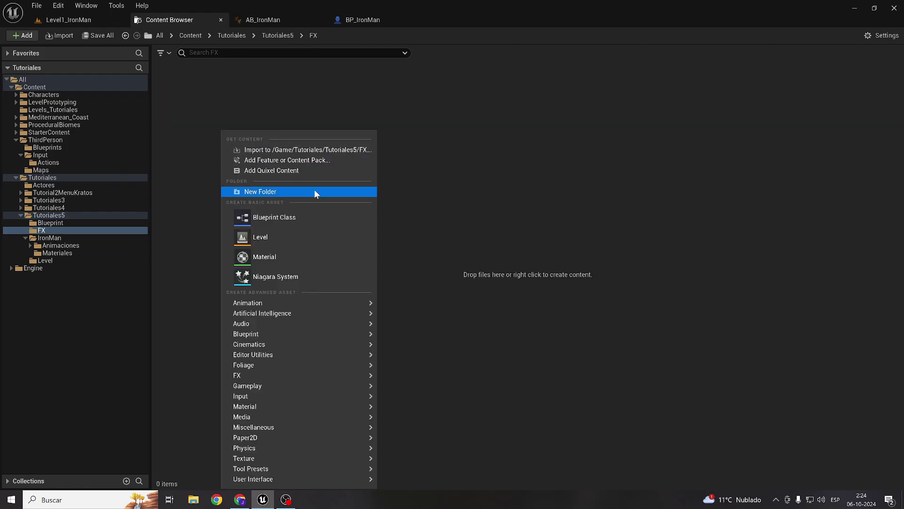
left_click(264, 276)
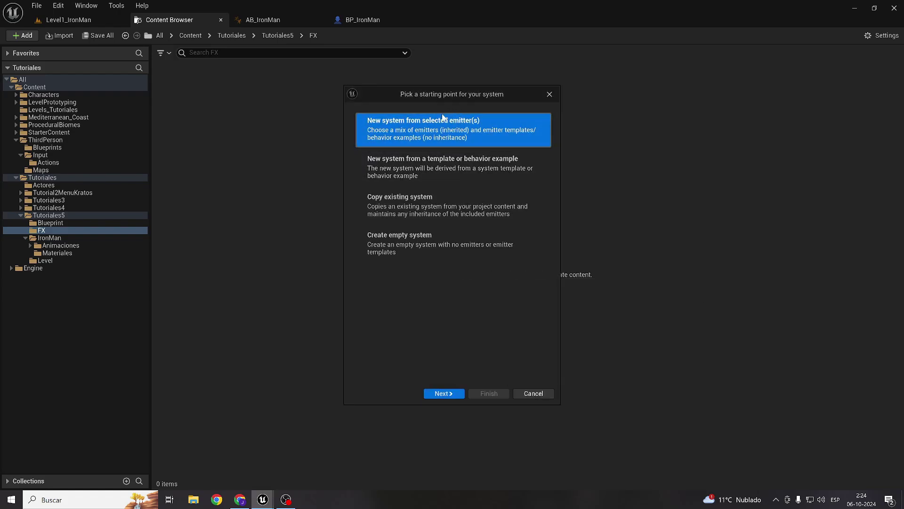
left_click(437, 396)
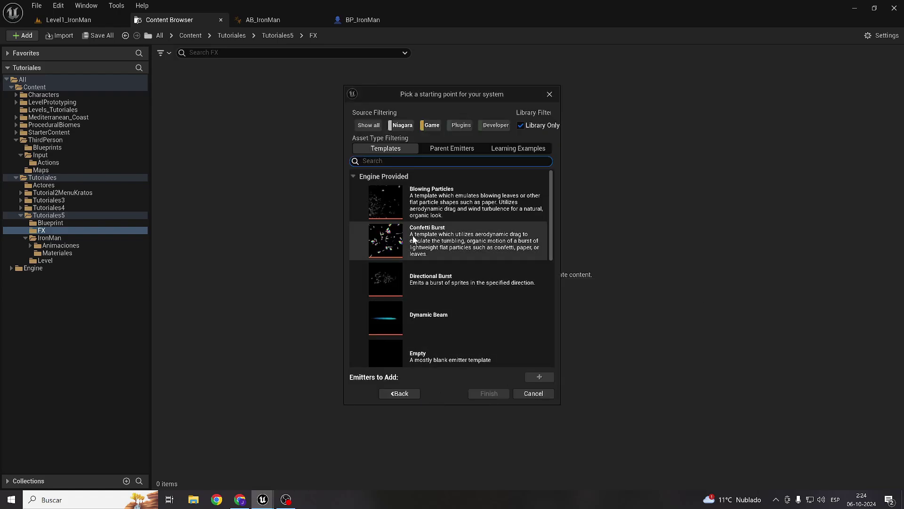
left_click(440, 315)
left_click(539, 366)
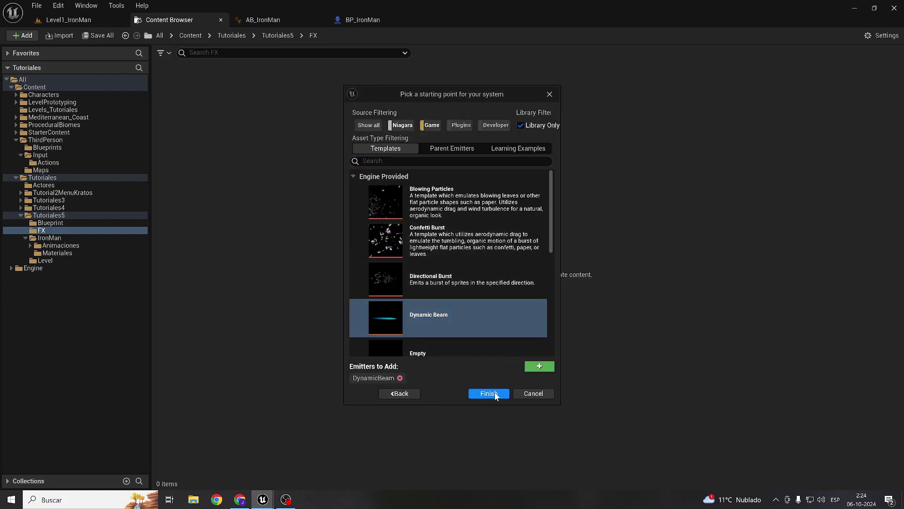
left_click(488, 393)
type("NS_Thurst")
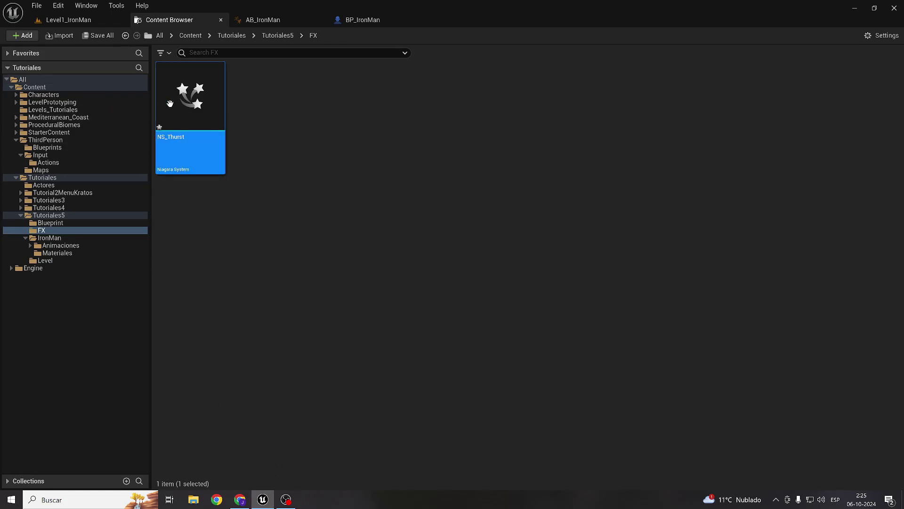
Open NS_Thurst in the Niagara editor and view its DynamicBeam emitter in the overview graph
double_click(201, 148)
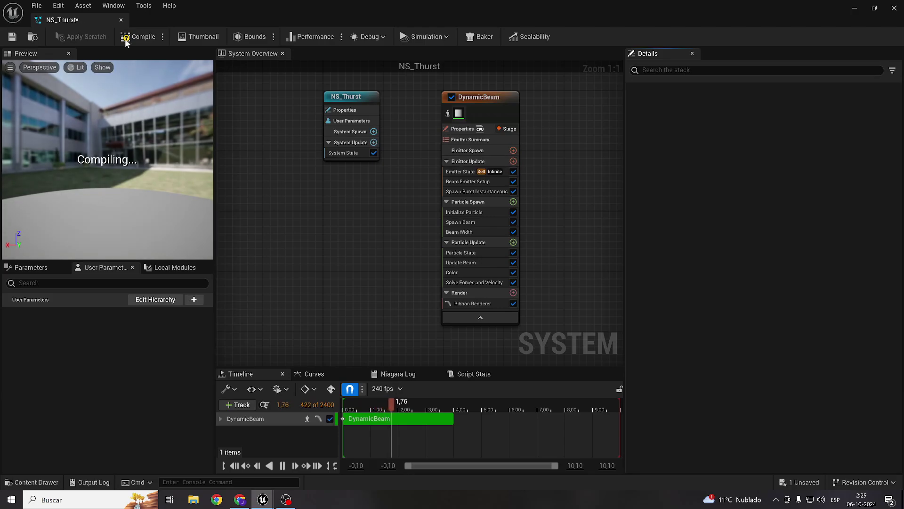
right_click(343, 152)
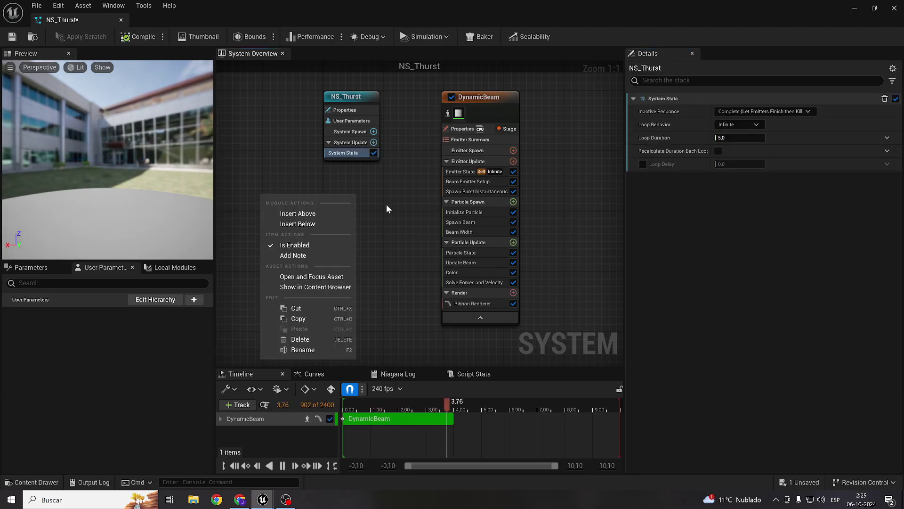
right_click_drag(388, 204, 304, 255)
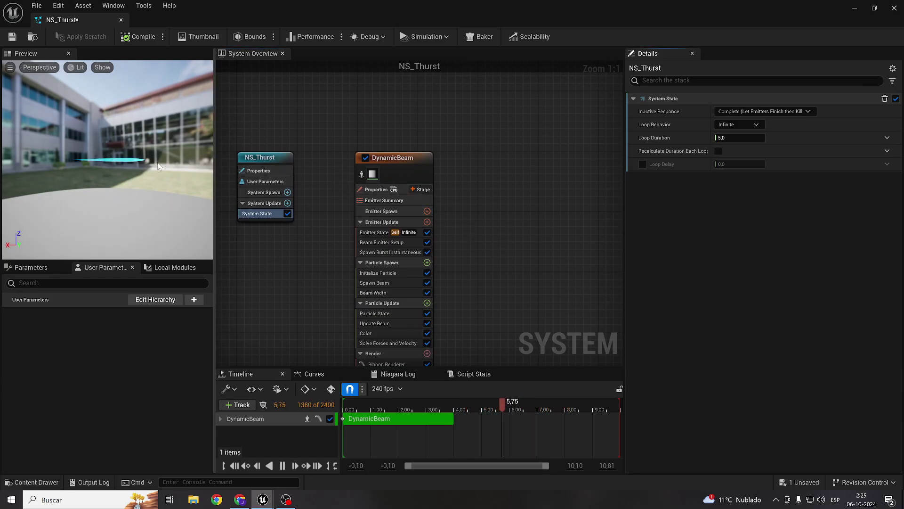
right_click(472, 162)
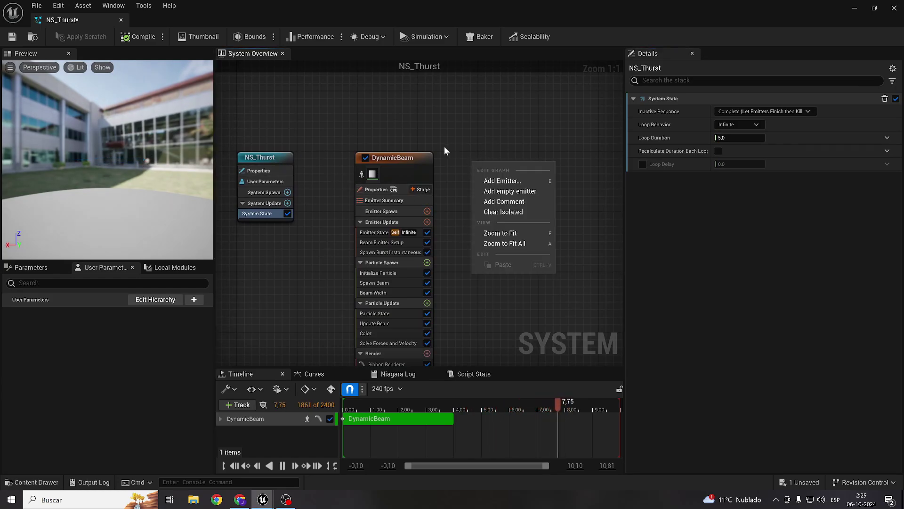
Add a Fountain emitter to NS_Thurst, discarding a trial Empty emitter
left_click(511, 191)
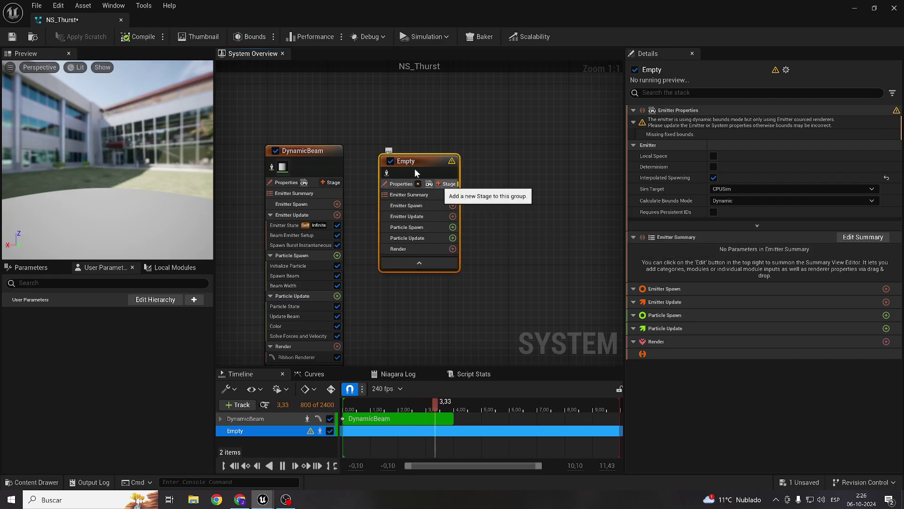
key("Delete")
right_click(402, 163)
left_click(423, 182)
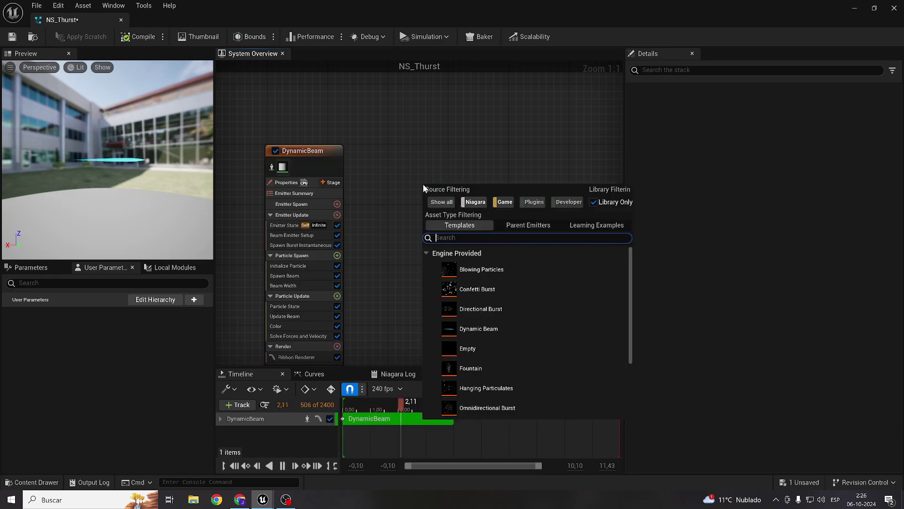
double_click(468, 367)
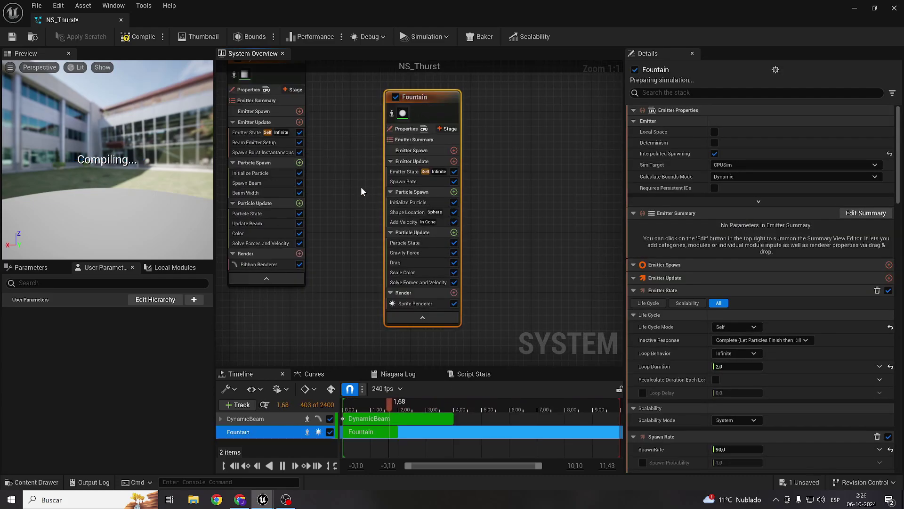
Delete the DynamicBeam emitter and place Fountain beside the NS_Thurst system node
right_click_drag(361, 189, 437, 262)
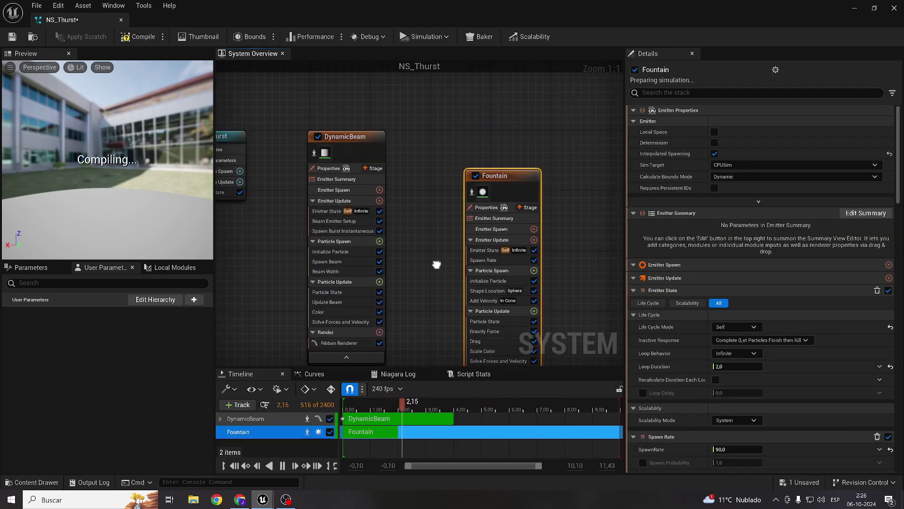
left_click(354, 148)
key("Delete")
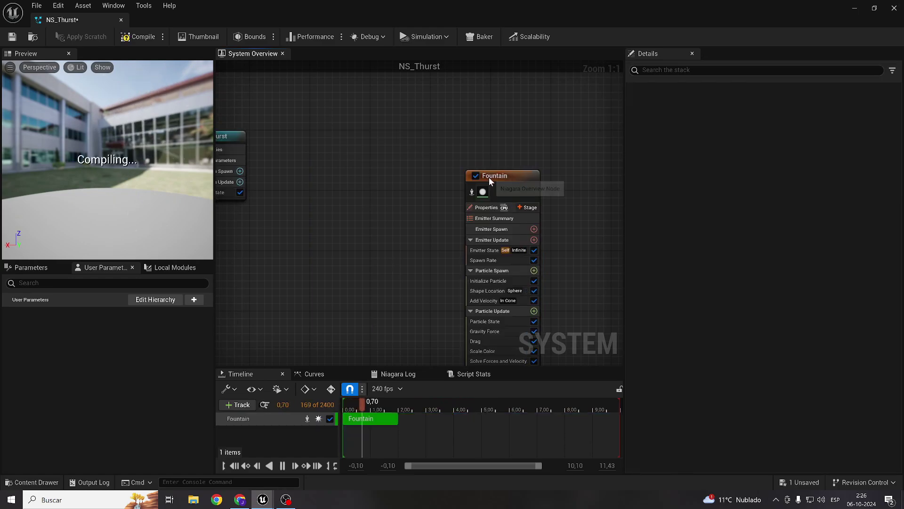
left_click_drag(490, 181, 327, 142)
right_click_drag(439, 145, 506, 199)
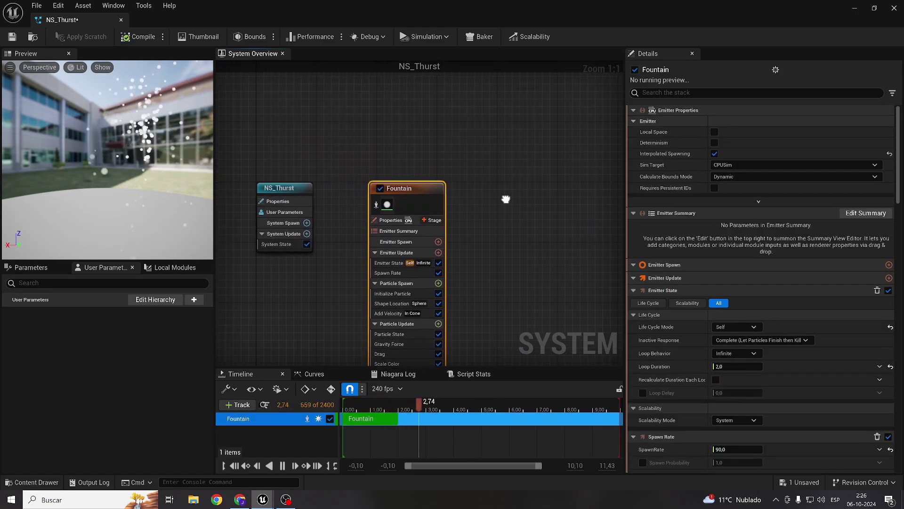
right_click_drag(427, 268, 425, 214)
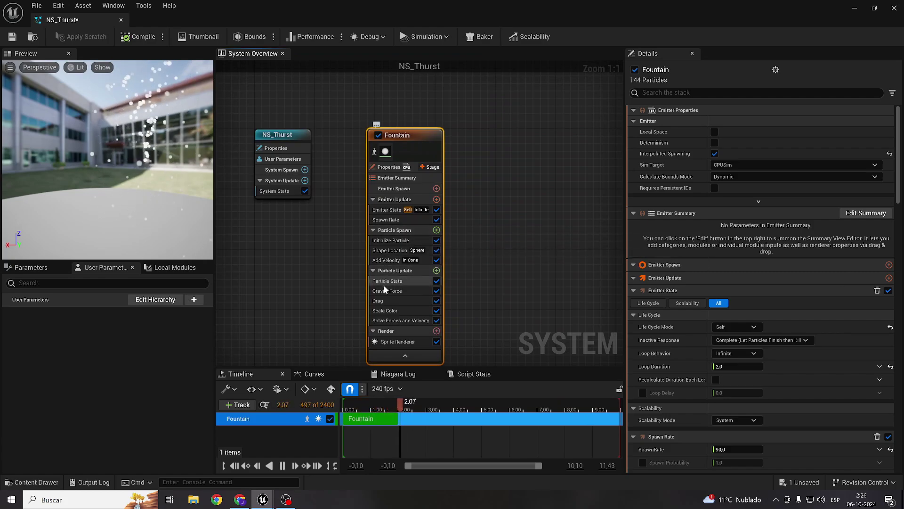
Turn off gravity for the Fountain particles
left_click(437, 291)
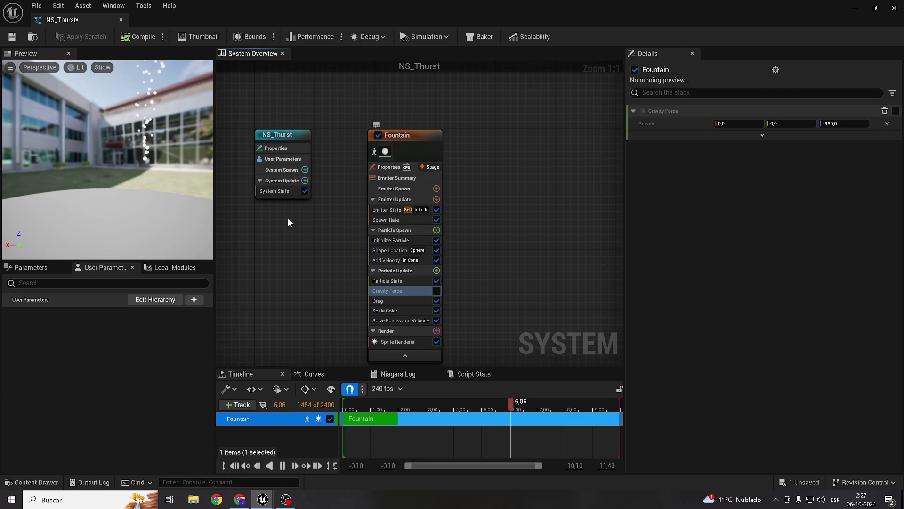
left_click_drag(151, 166, 151, 157)
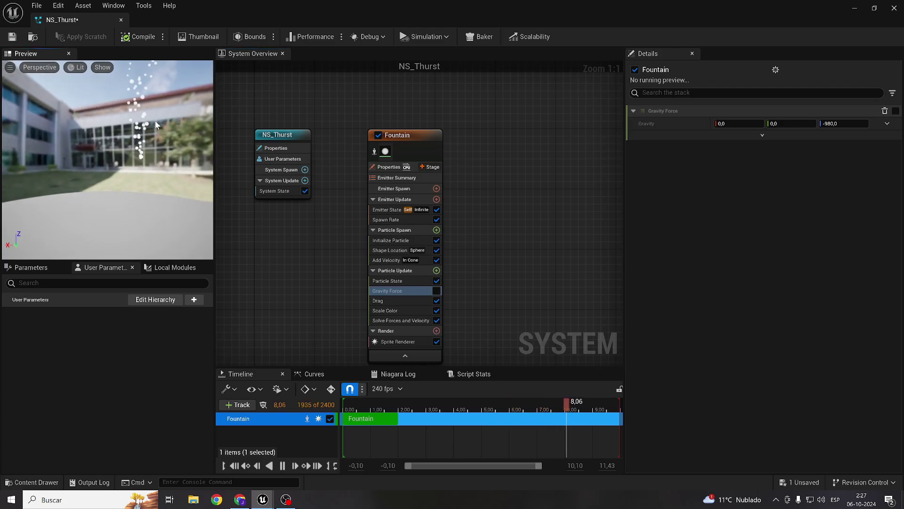
left_click(391, 241)
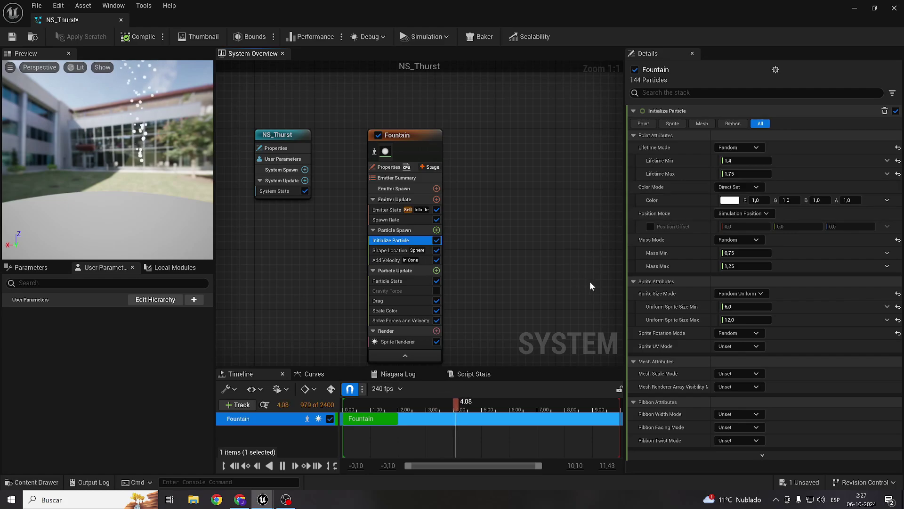
Give sprites Random Non-Uniform sizes, min 1/7 and max 3/10, and dock NS_Thurst as a tab
left_click(751, 294)
left_click(755, 349)
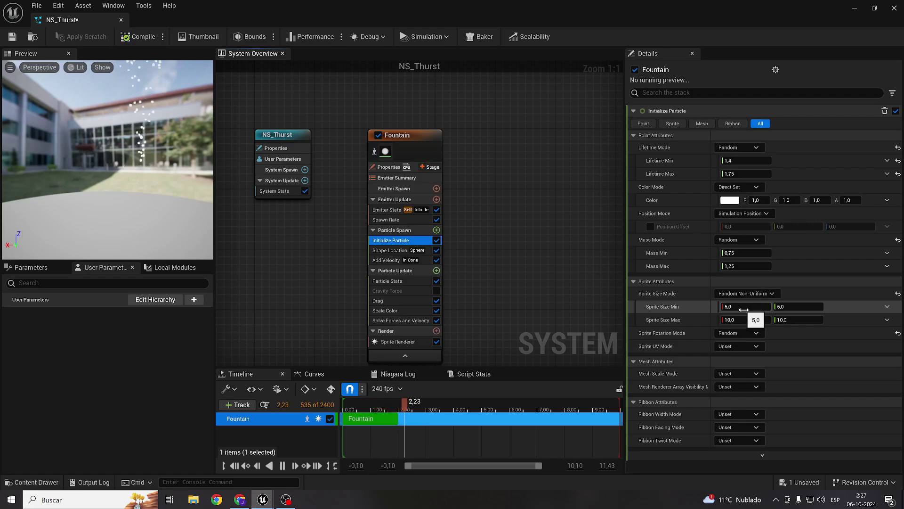
left_click(742, 306)
type("1")
type("7")
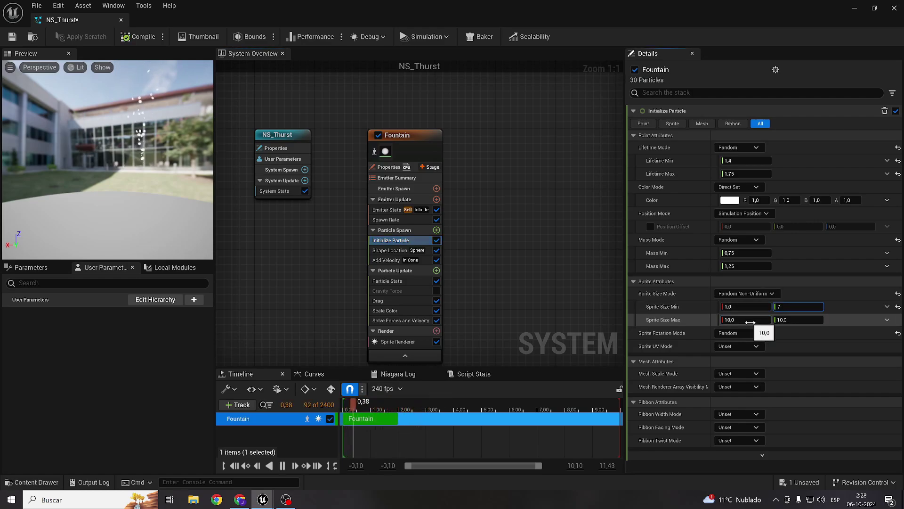
left_click(750, 321)
type("3")
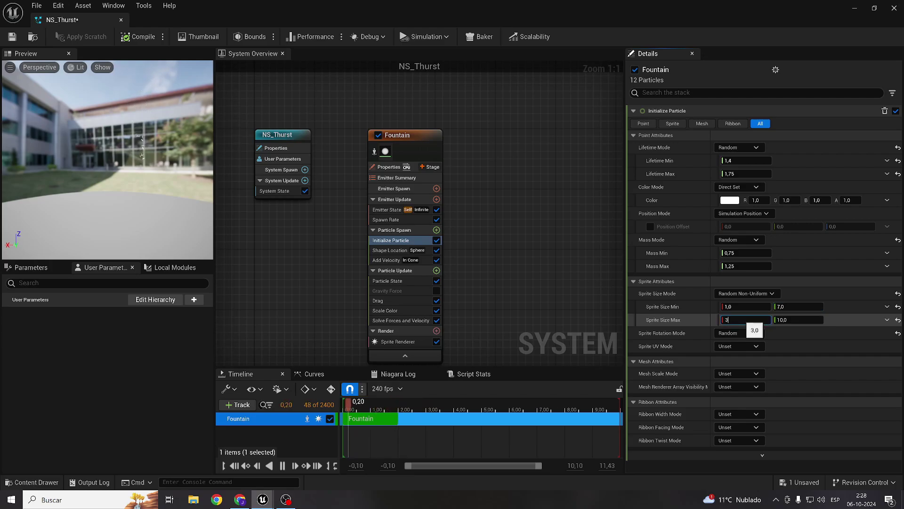
key("Return")
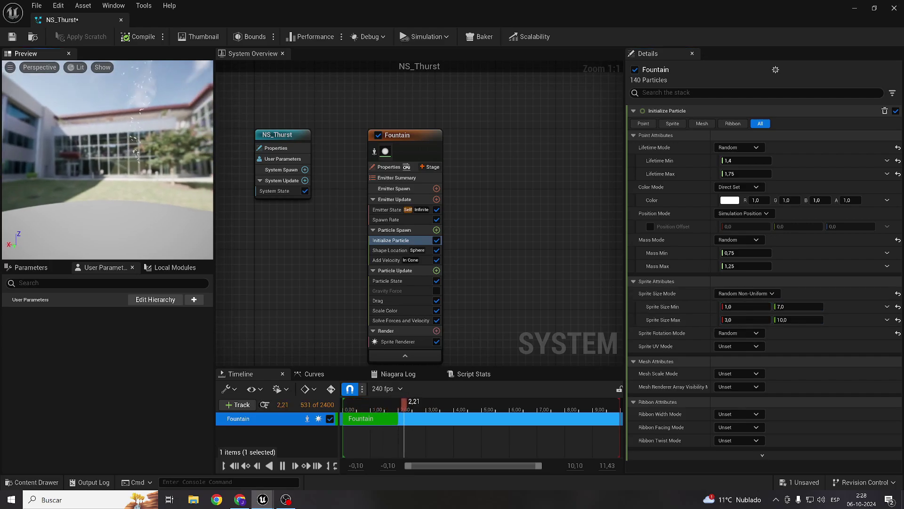
left_click_drag(109, 160, 142, 151)
left_click_drag(61, 19, 454, 21)
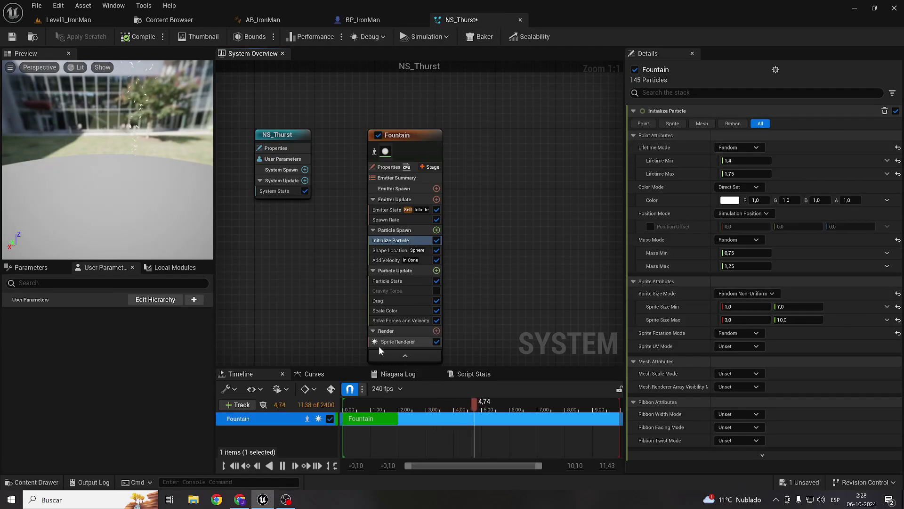
Set the Sprite Renderer alignment to Velocity Aligned and save NS_Thurst
left_click(394, 343)
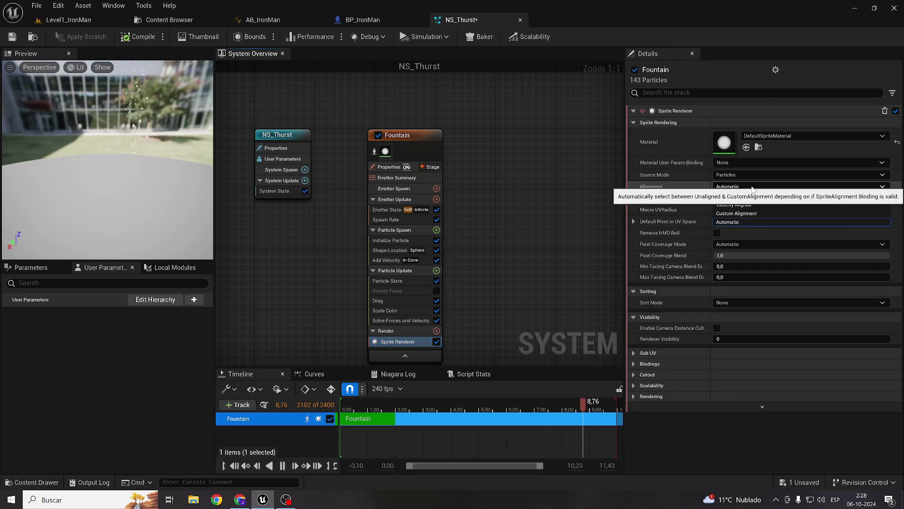
left_click(730, 187)
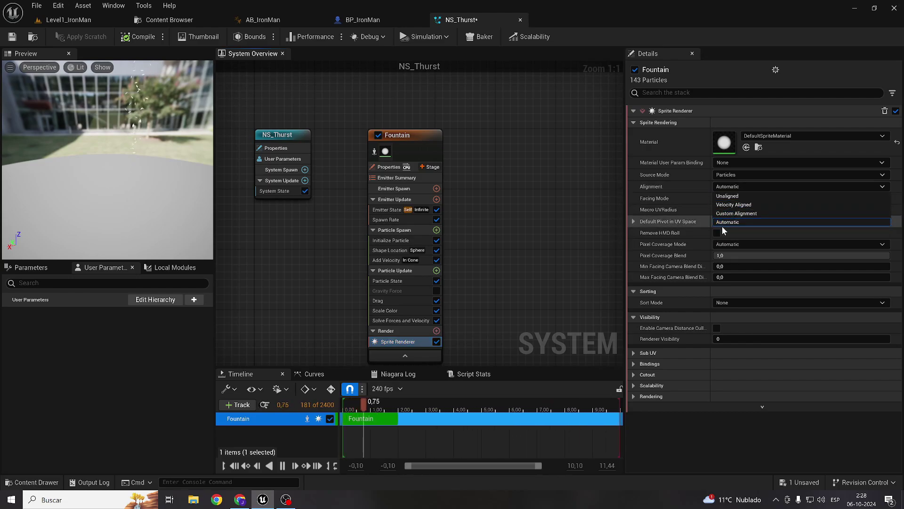
key("Escape")
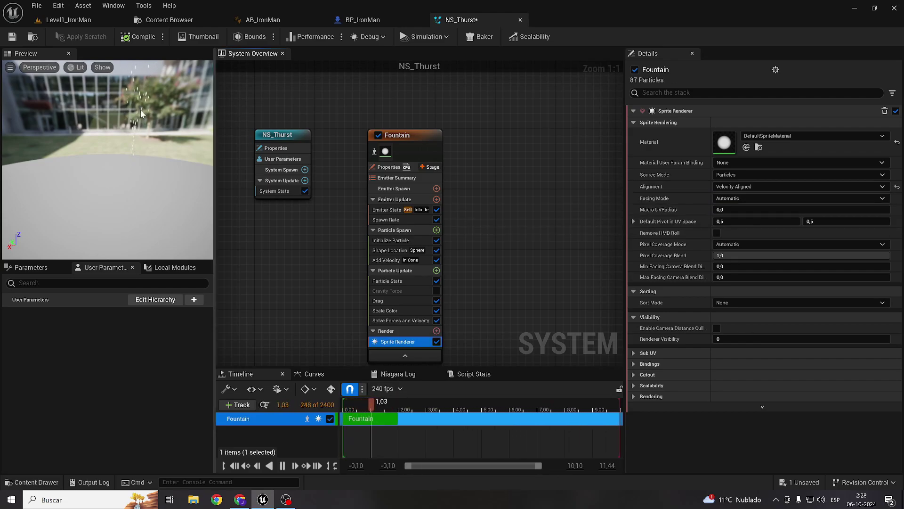
key("ctrl+s")
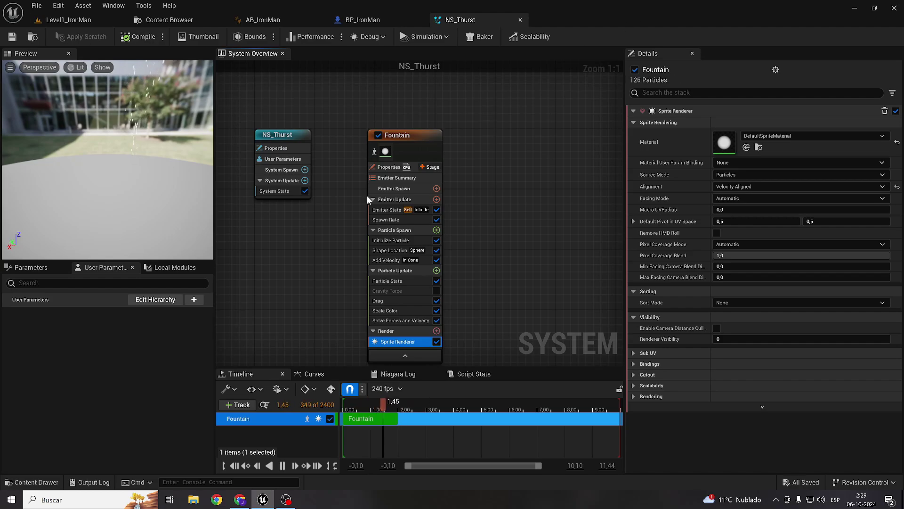
Set Initialize Particle's Lifetime Min to 2
left_click(376, 240)
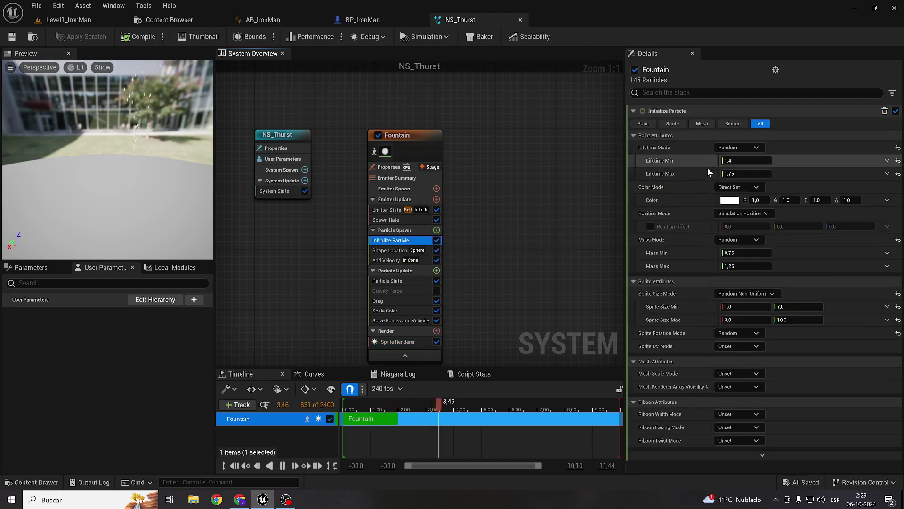
left_click(751, 160)
type("2")
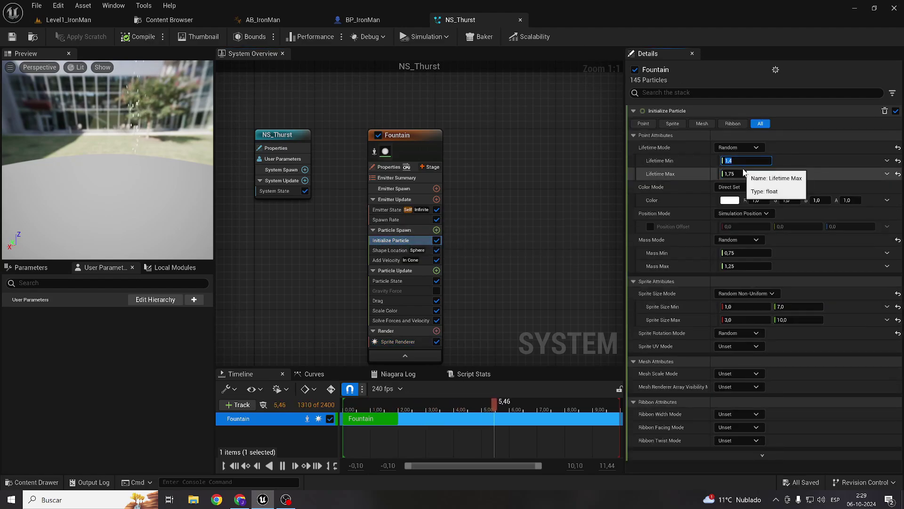
type("0,3")
key("Return")
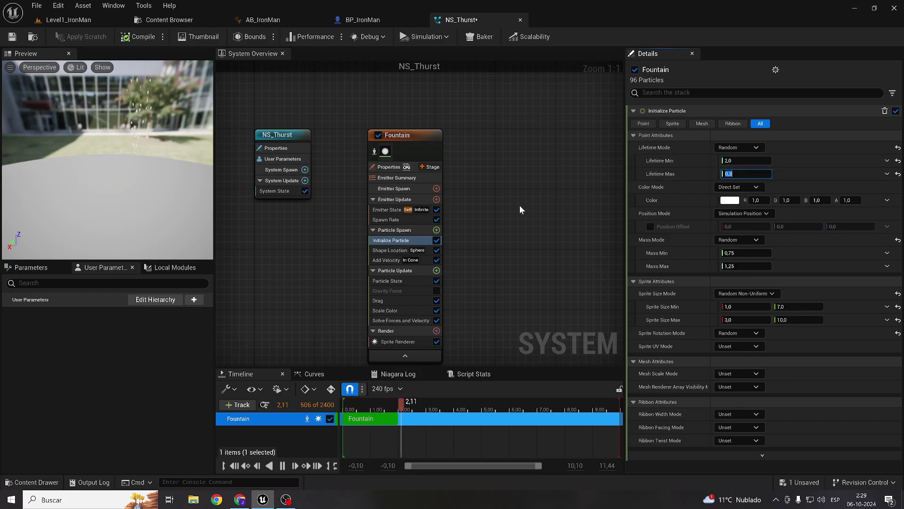
Raise the Fountain emitter's Spawn Rate to 900
left_click(386, 219)
left_click(740, 124)
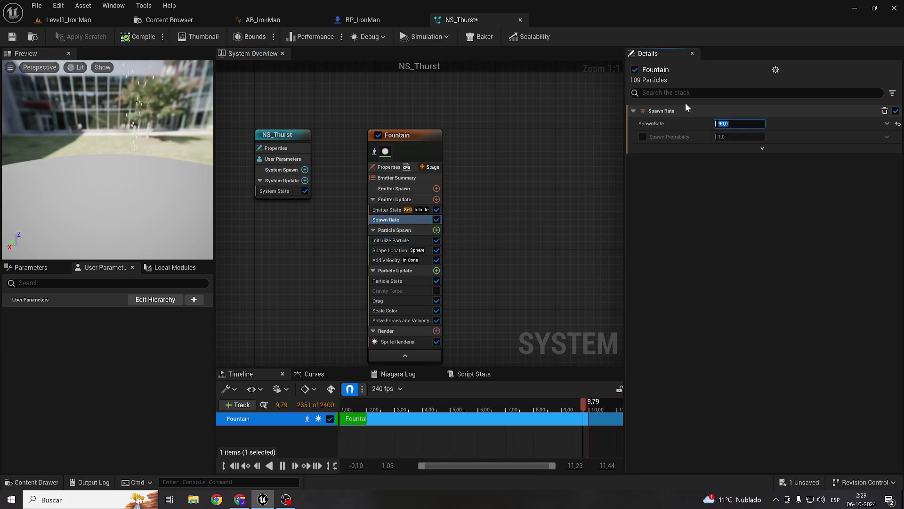
type("900")
key("Return")
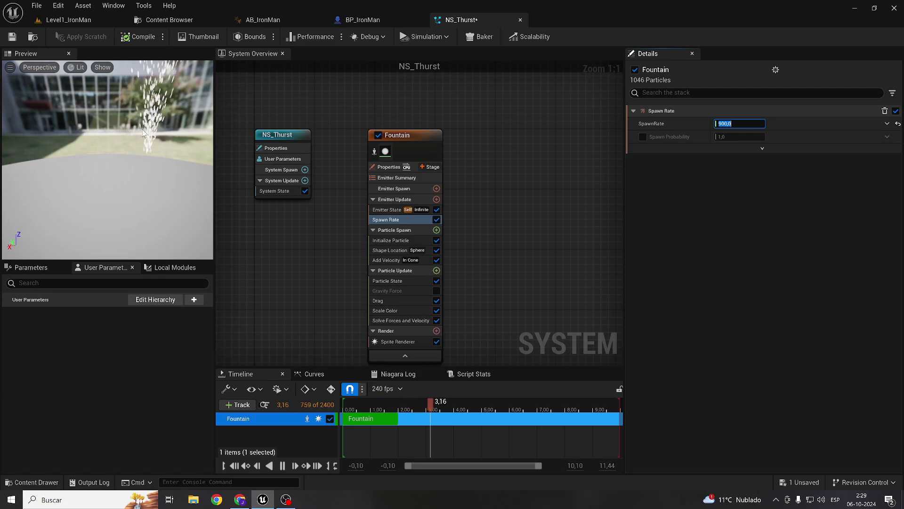
left_click_drag(108, 160, 107, 136)
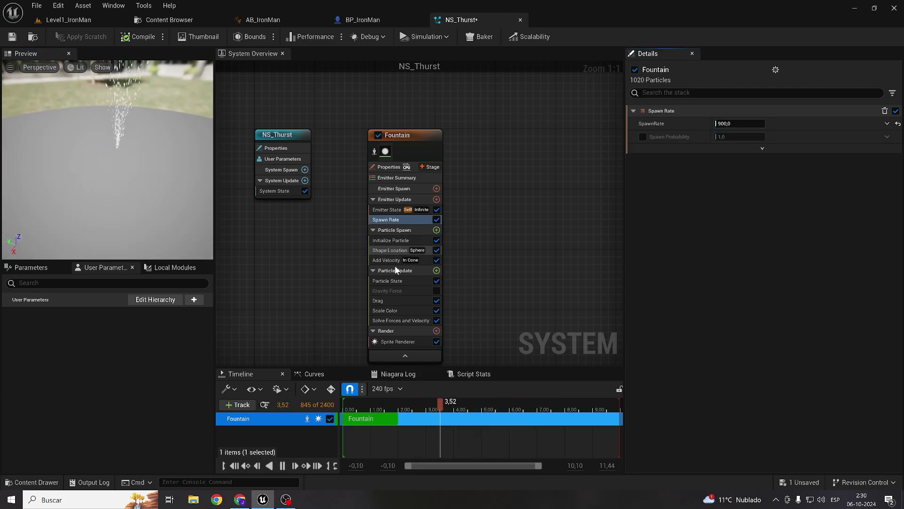
left_click(437, 271)
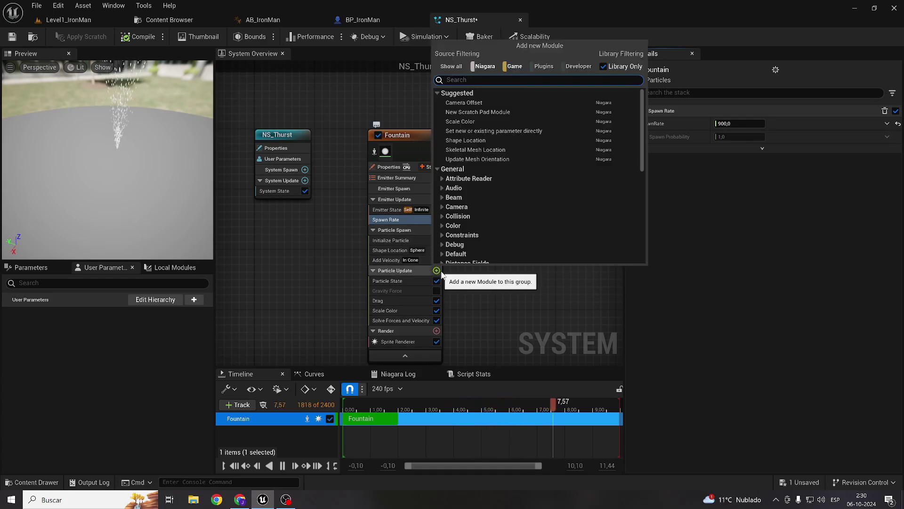
Add a Scale Sprite Size module to Particle Update and inspect its rising curve
type("scale")
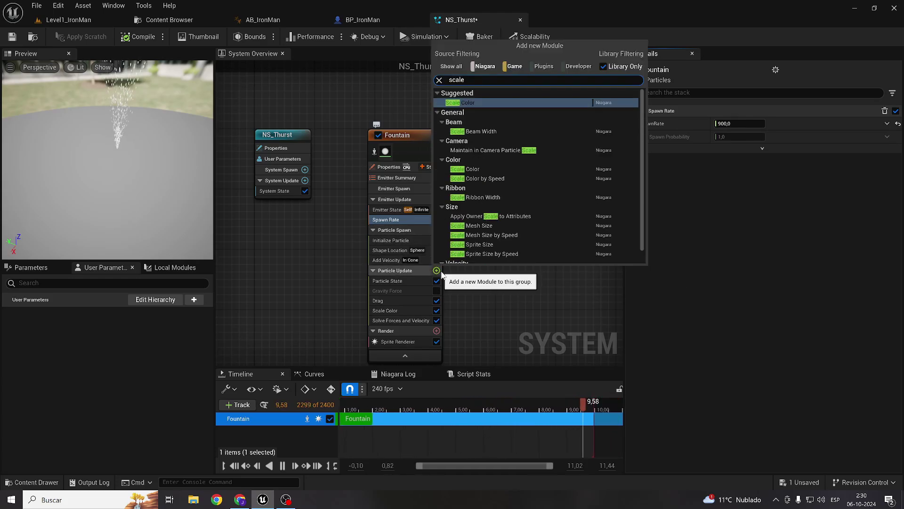
scroll(499, 242, "down", 1)
left_click(504, 230)
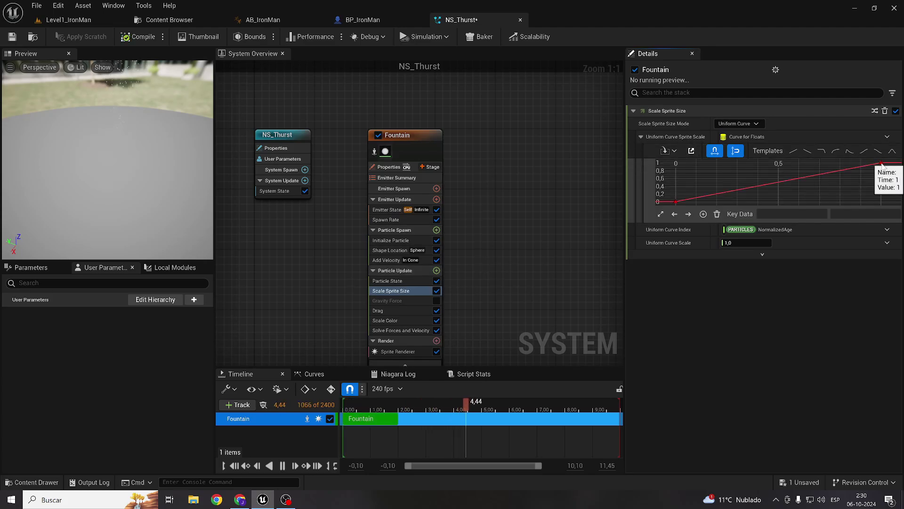
left_click_drag(125, 121, 103, 118)
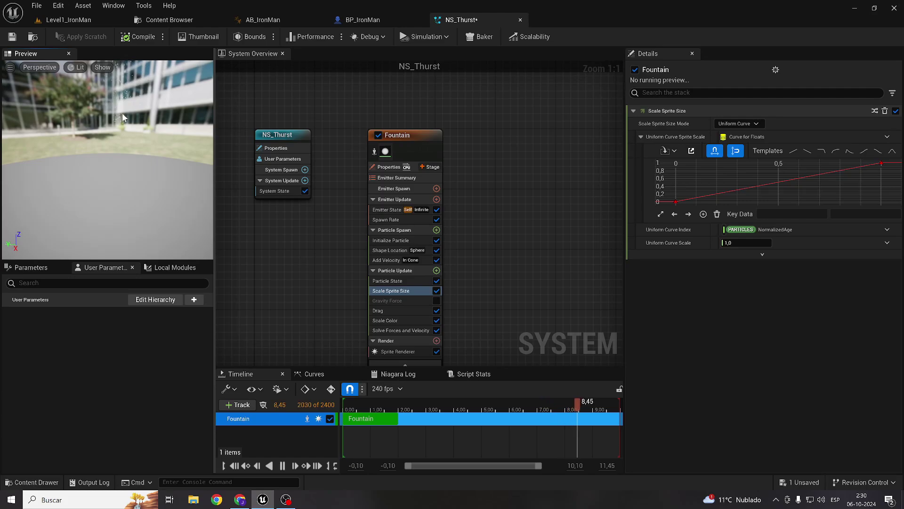
left_click(881, 163)
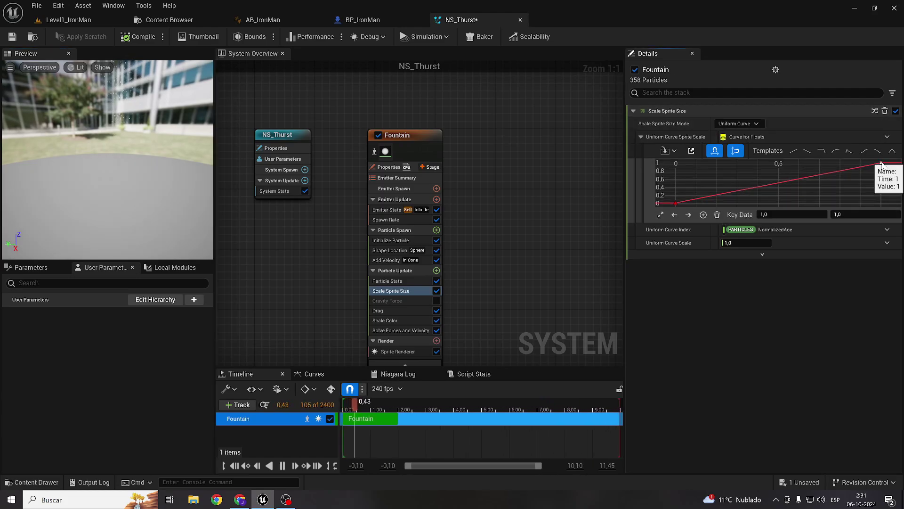
left_click(386, 260)
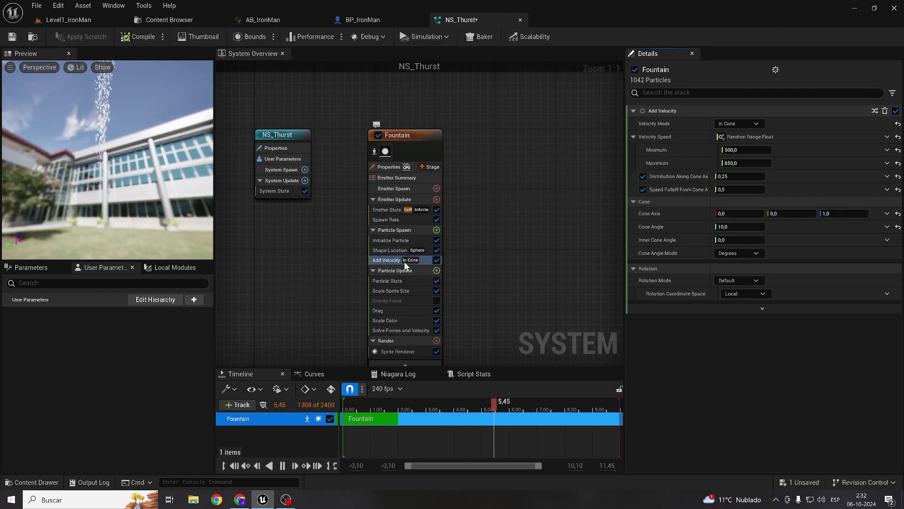
Review the cone angle, Spawn Rate and Initialize Particle settings, then set Uniform Curve Scale to 3
left_click(737, 226)
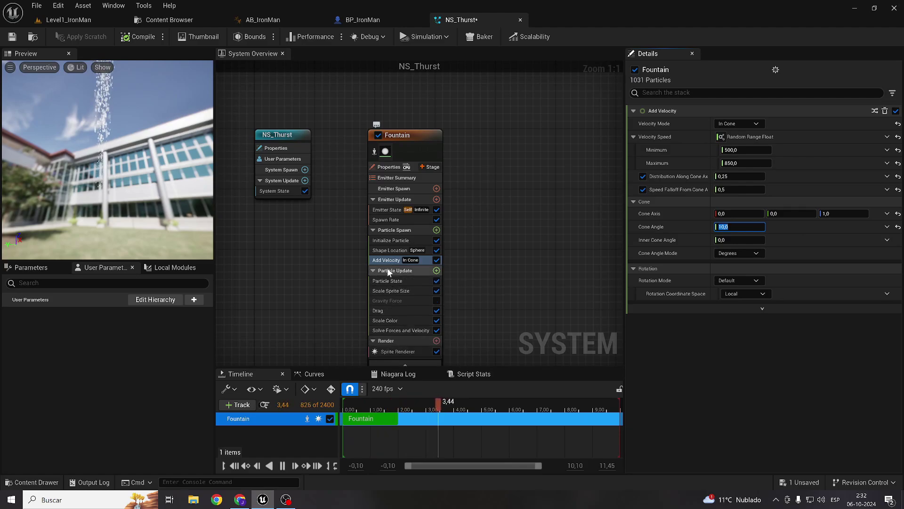
left_click(392, 221)
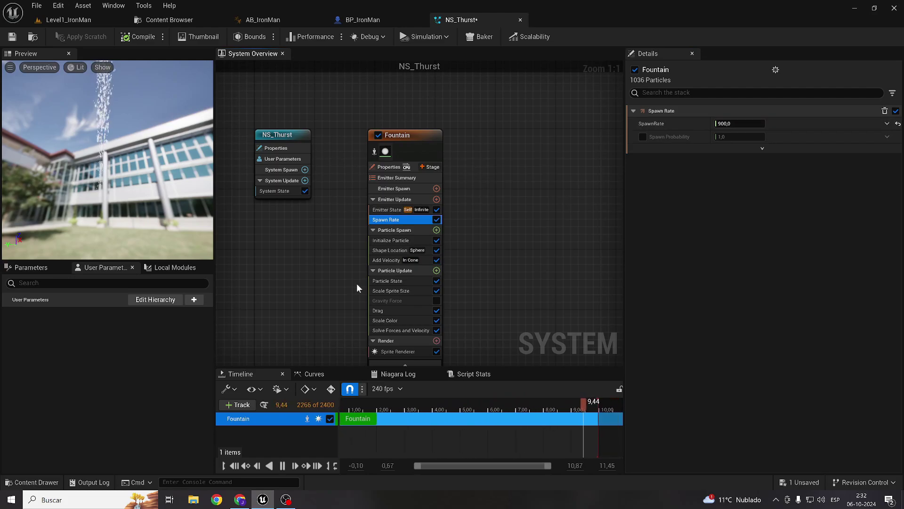
left_click(387, 243)
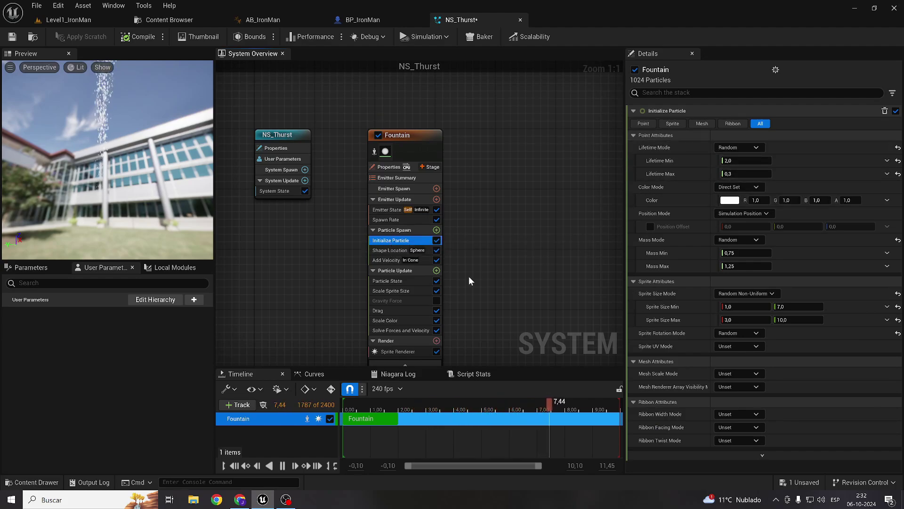
left_click(401, 292)
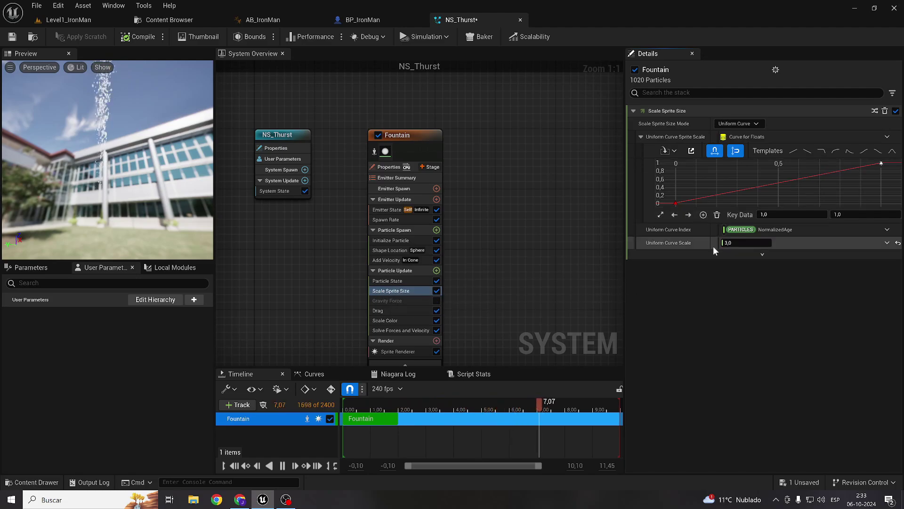
Set the Scale Sprite Size curve's first key value to 0,3
left_click(676, 203)
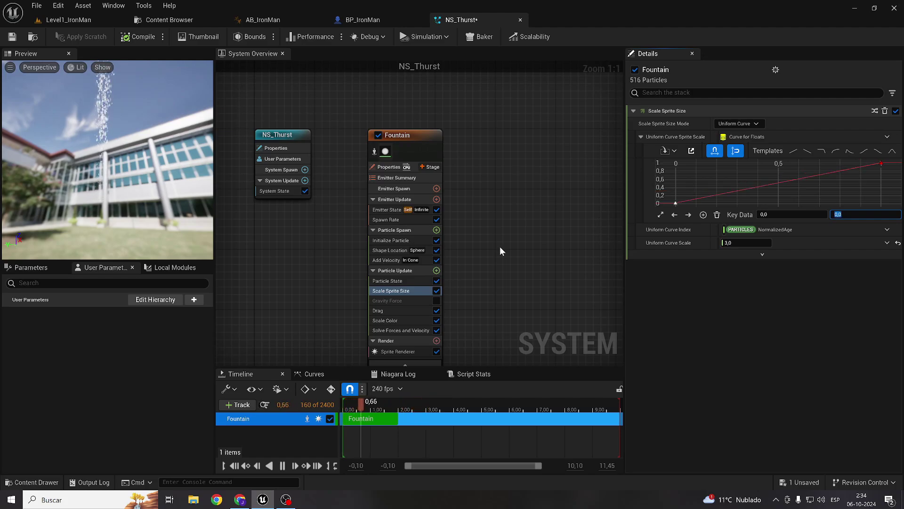
type(",3")
key("Return")
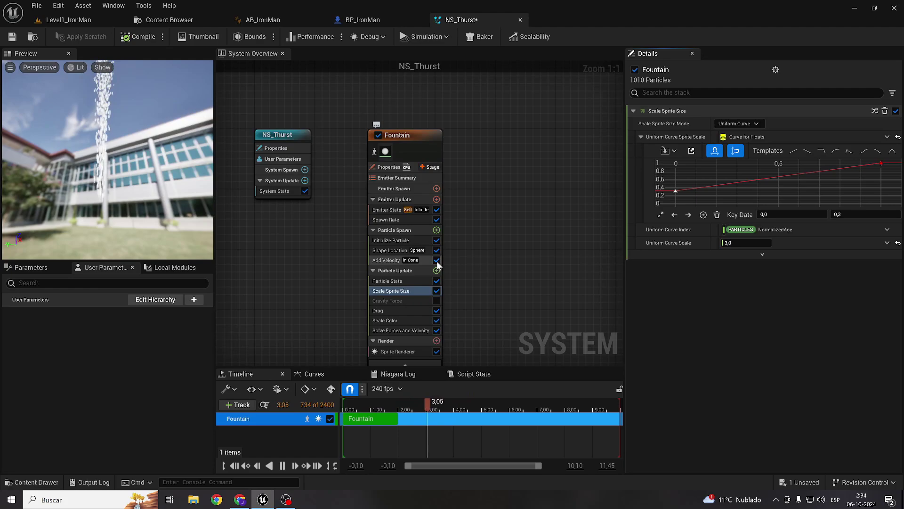
left_click(436, 231)
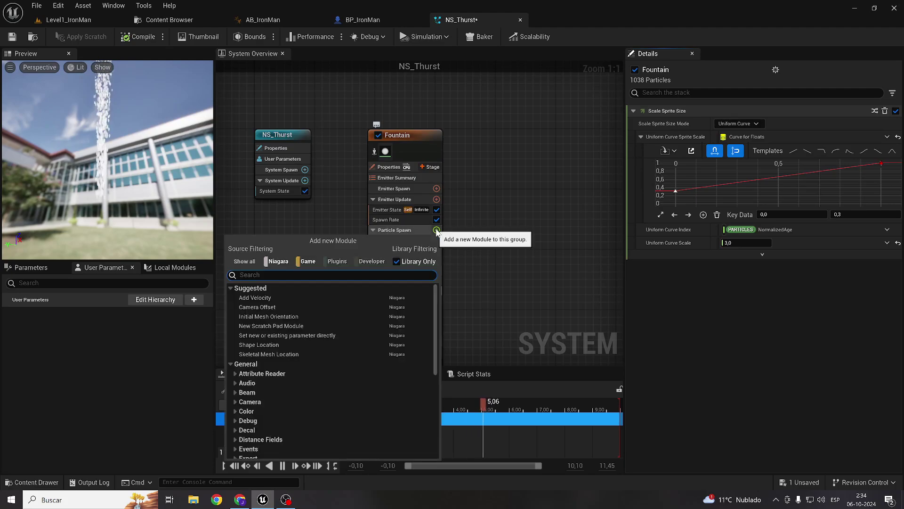
Move the Color module from Particle Spawn to Particle Update and set its colour to Color from Curve
type("c")
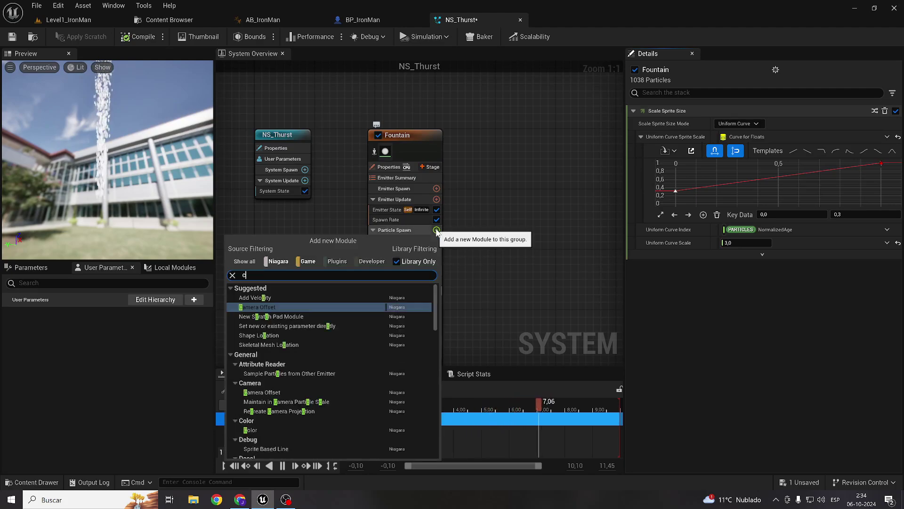
type("ol")
key("Return")
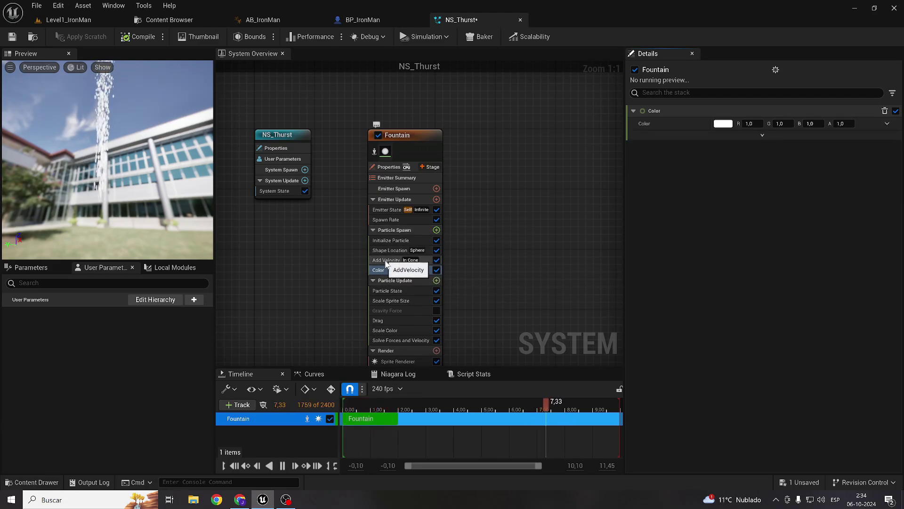
key("Delete")
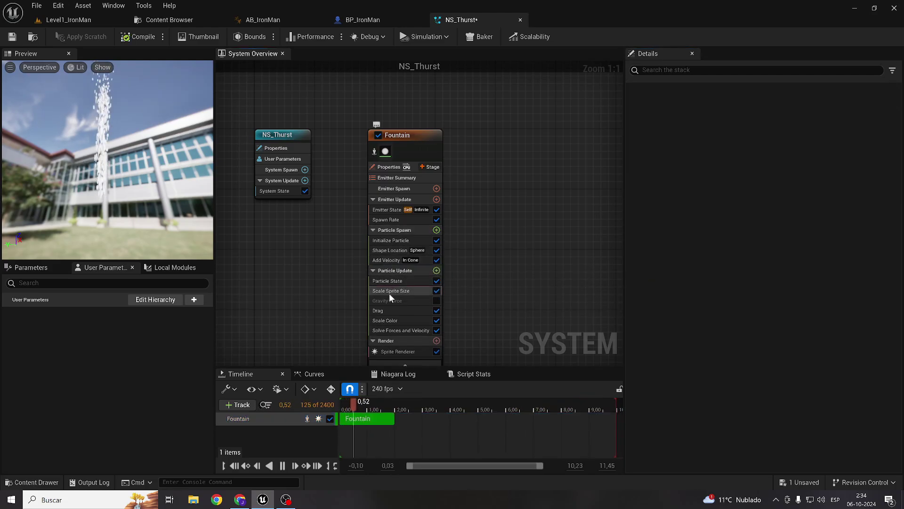
left_click(438, 270)
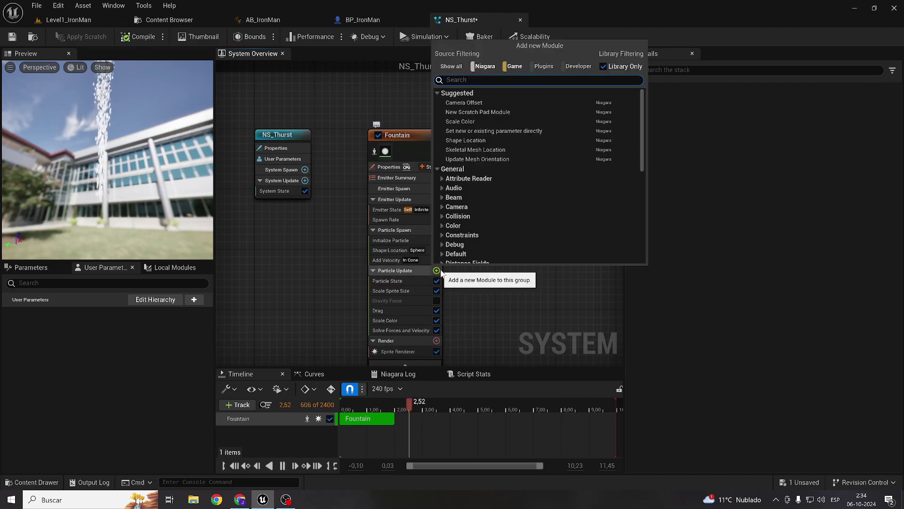
type("color")
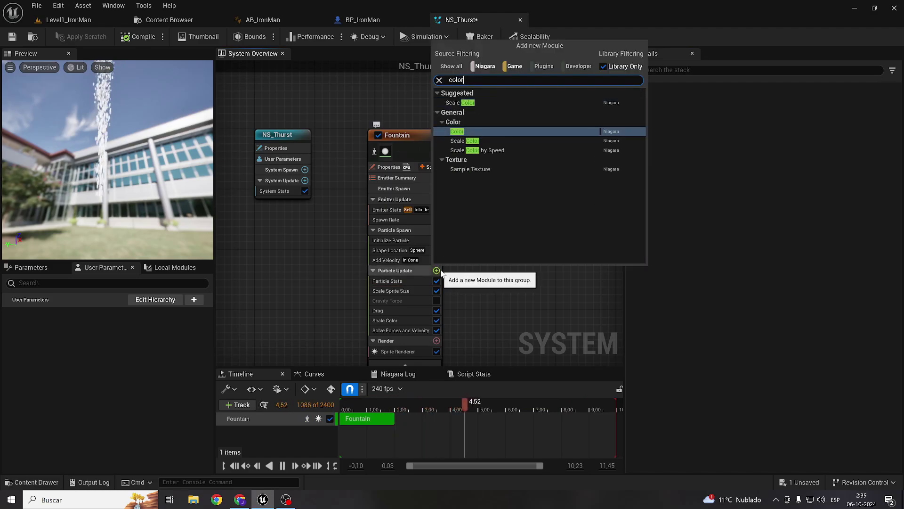
key("Return")
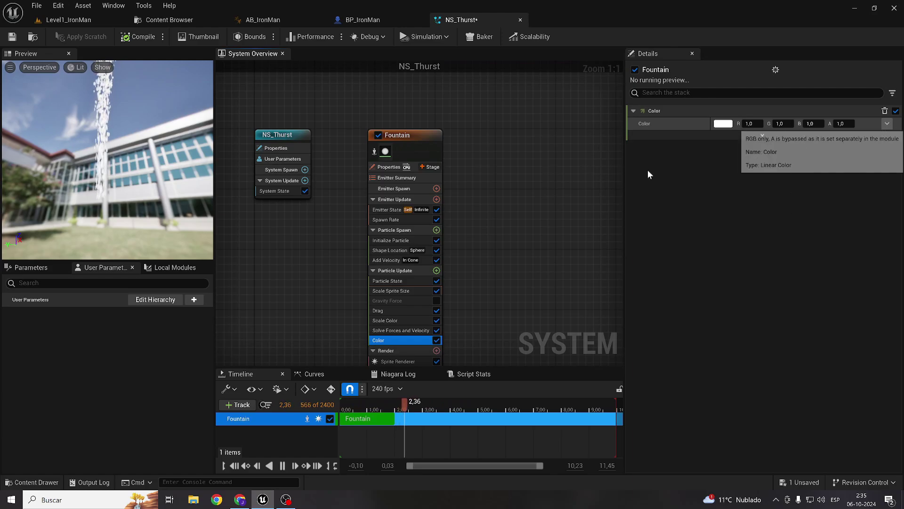
left_click(887, 123)
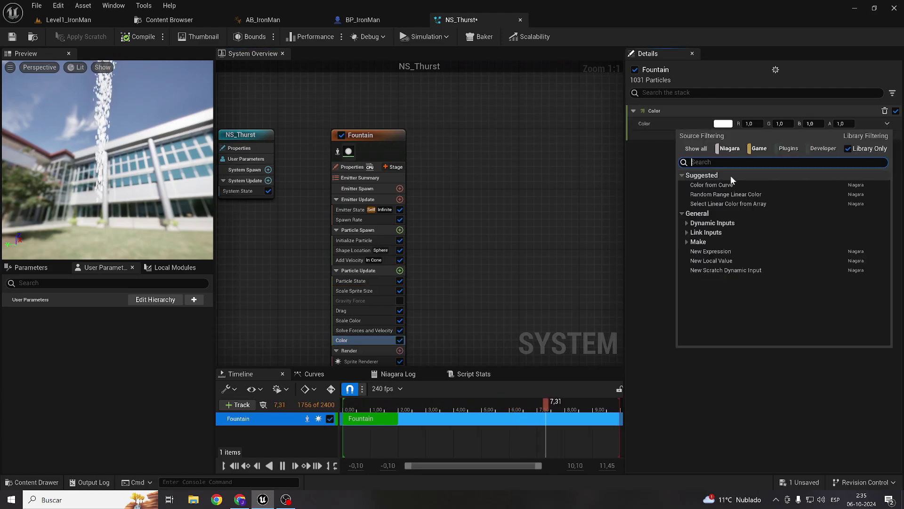
left_click(713, 185)
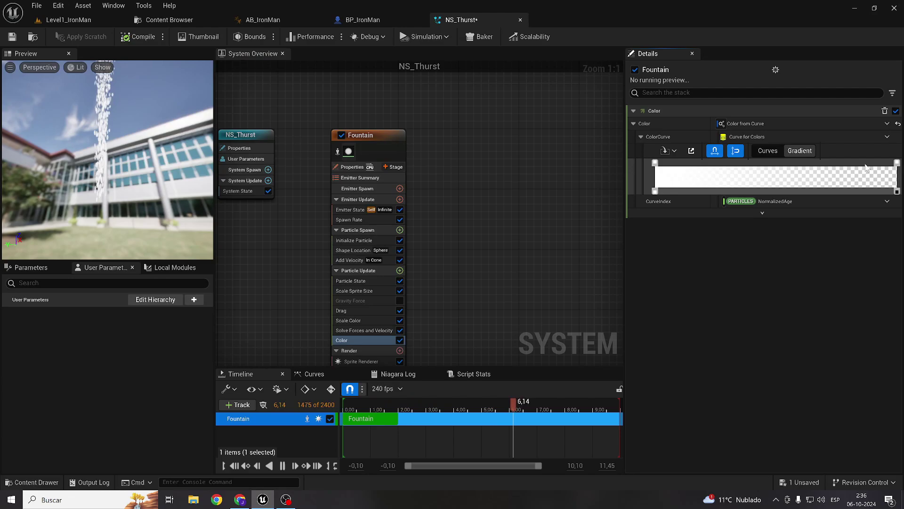
Make the gradient's end stop black and add a blue stop near the start
left_click(898, 163)
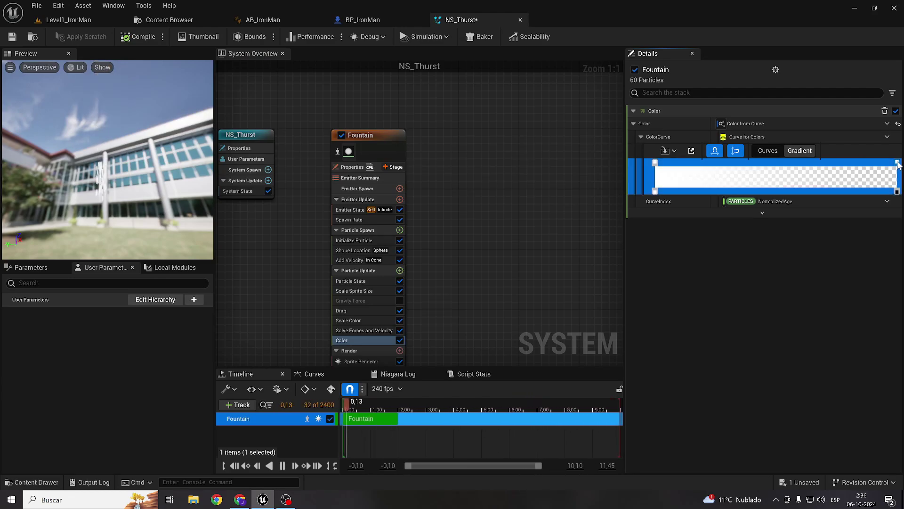
double_click(898, 163)
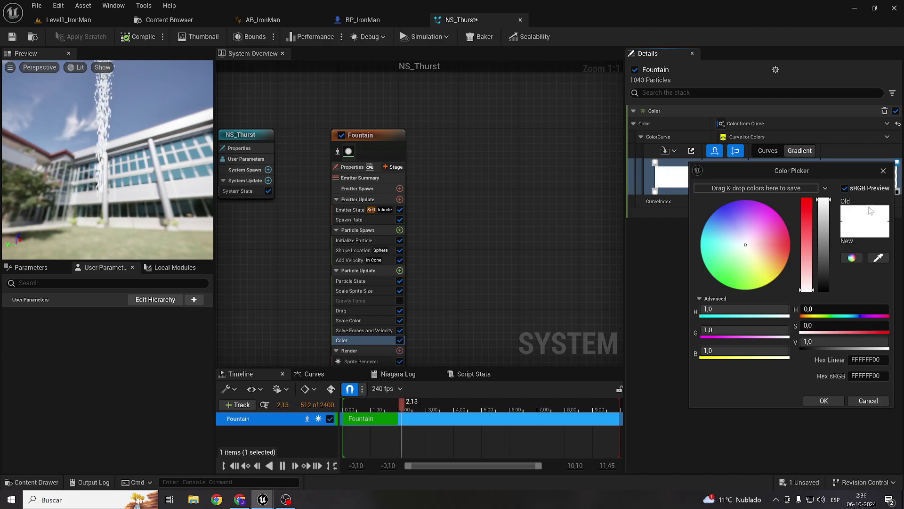
left_click_drag(821, 267, 813, 422)
left_click(825, 403)
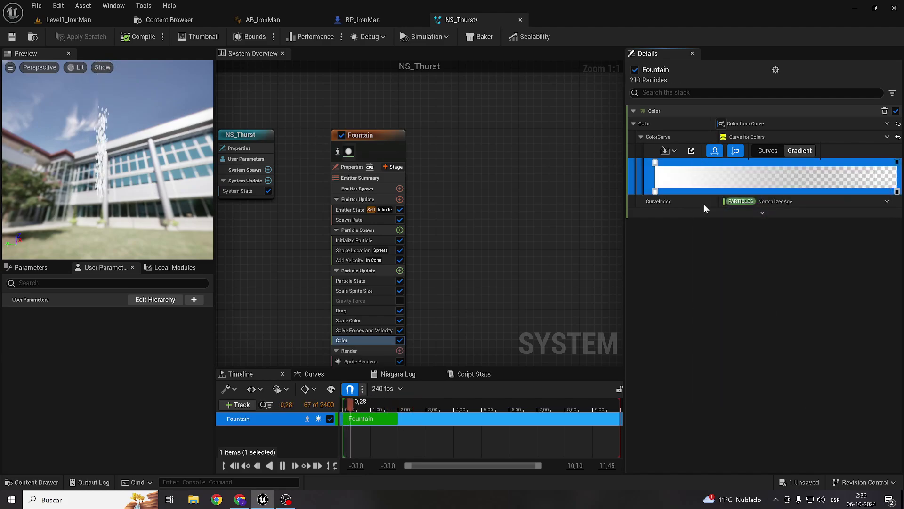
left_click(695, 162)
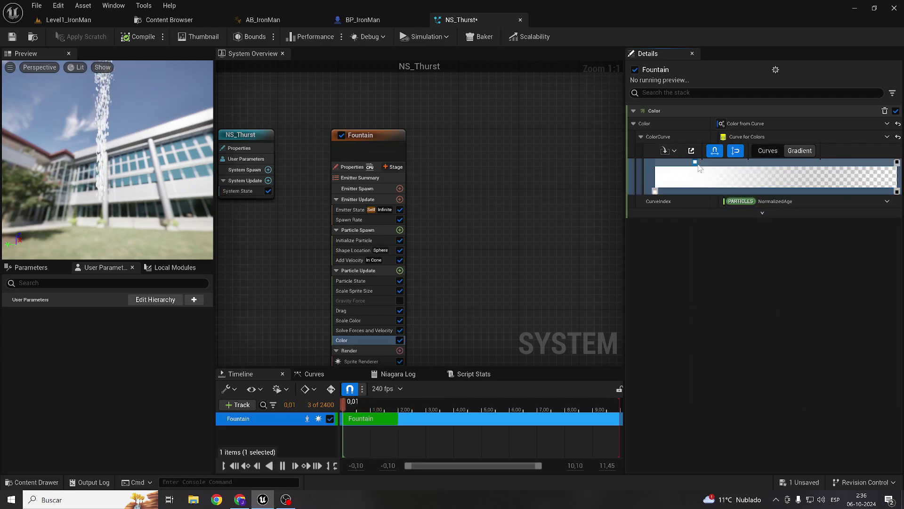
double_click(700, 162)
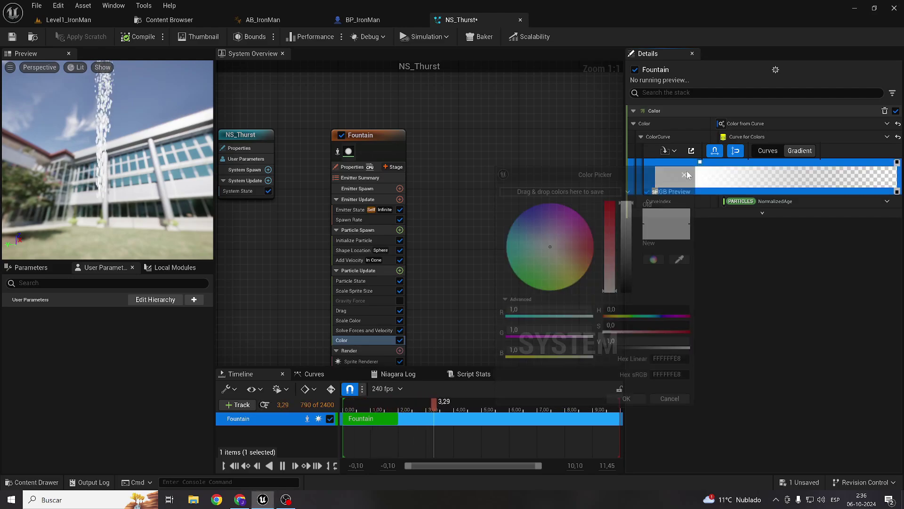
left_click(685, 163)
left_click(690, 162)
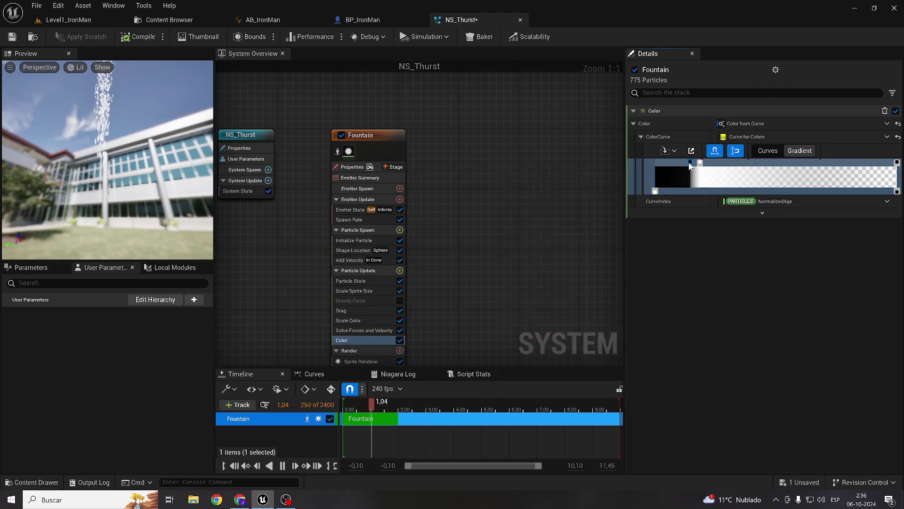
double_click(689, 163)
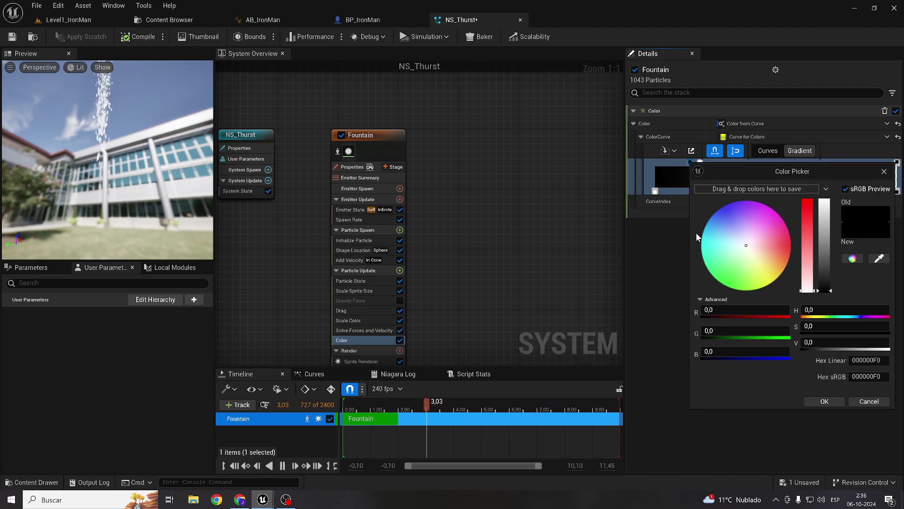
left_click_drag(747, 245, 705, 179)
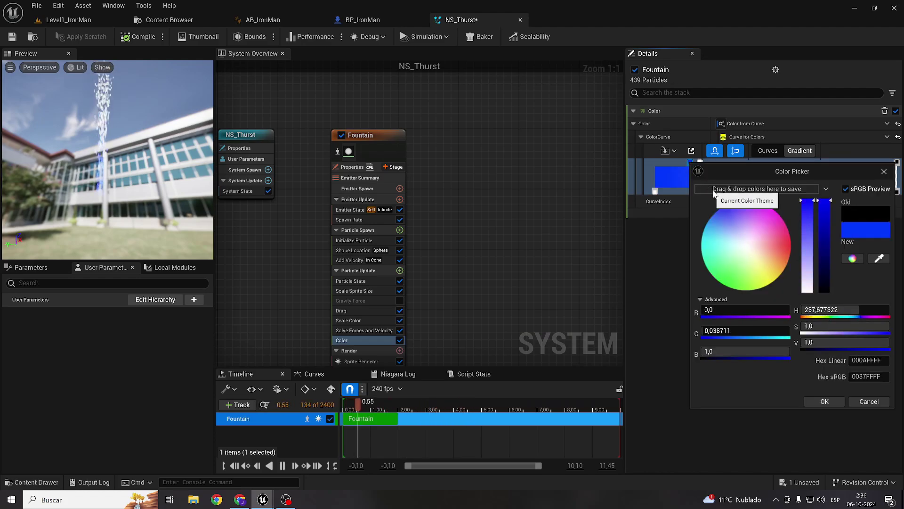
left_click(719, 159)
Change the blue stop to a bright cyan with value 100
double_click(706, 163)
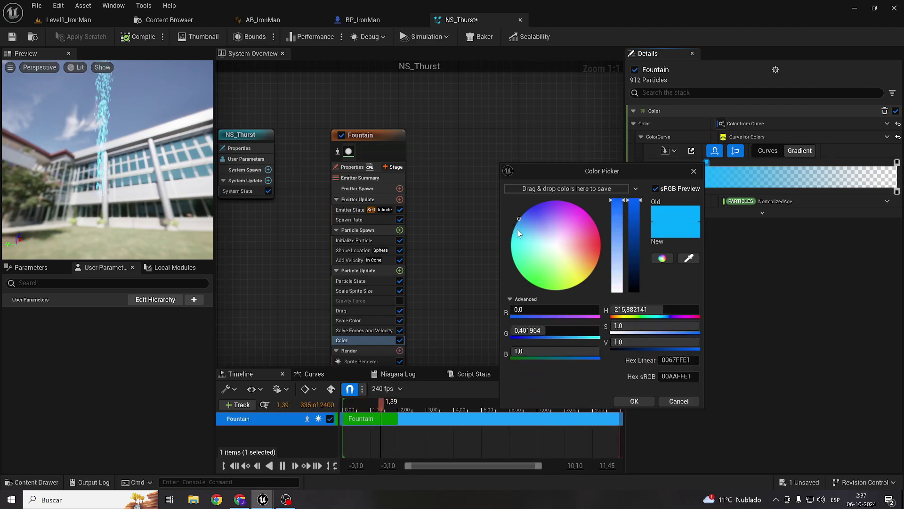
left_click_drag(518, 231, 495, 230)
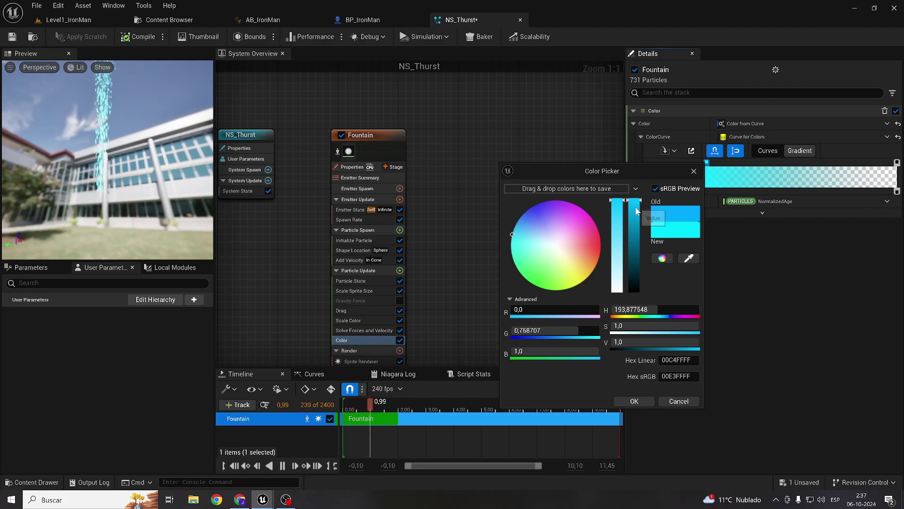
left_click(643, 342)
key("Return")
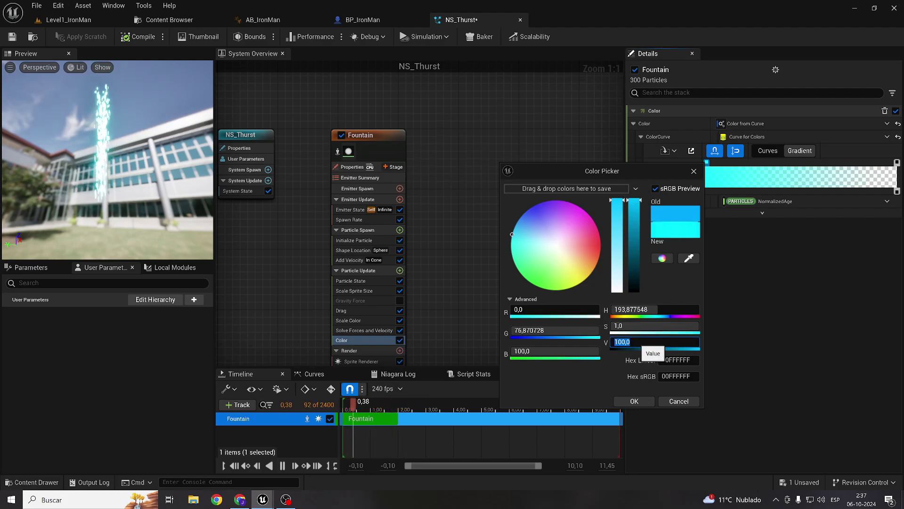
left_click(629, 399)
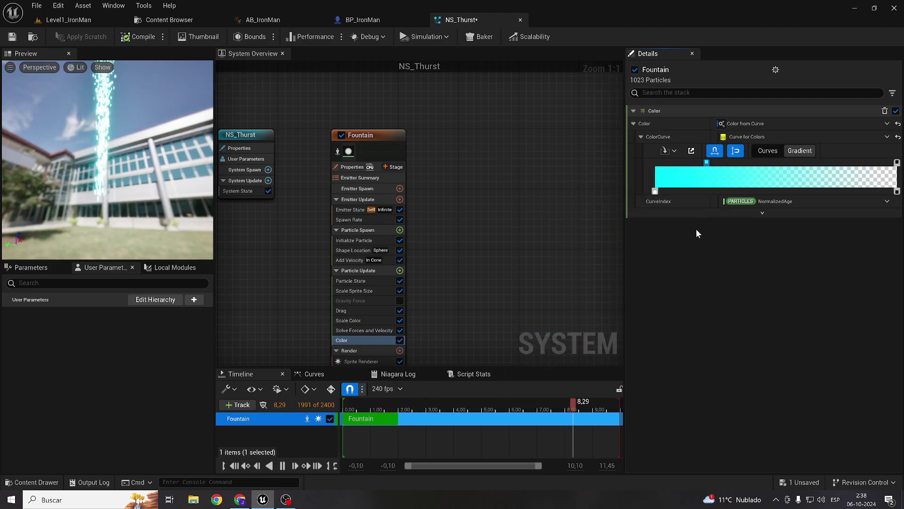
Add a bright magenta stop and shift the cyan and magenta stops further right
double_click(743, 169)
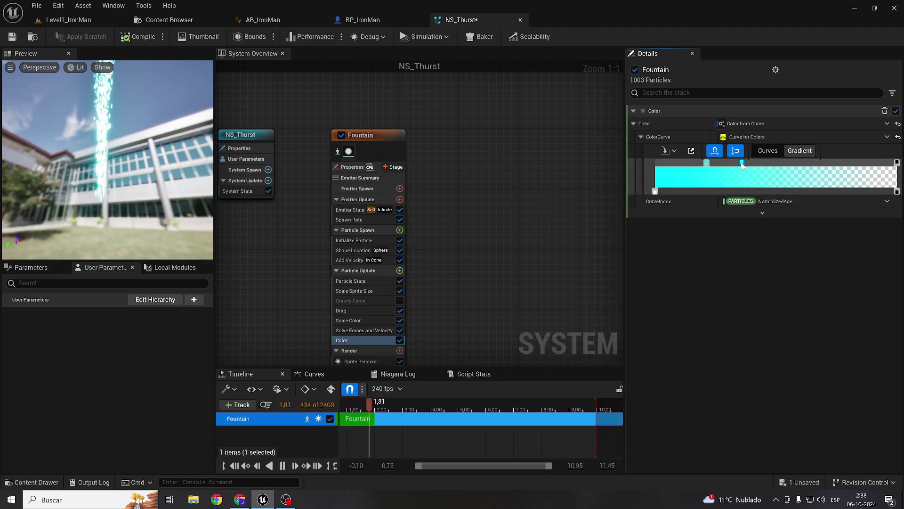
double_click(743, 165)
left_click(636, 243)
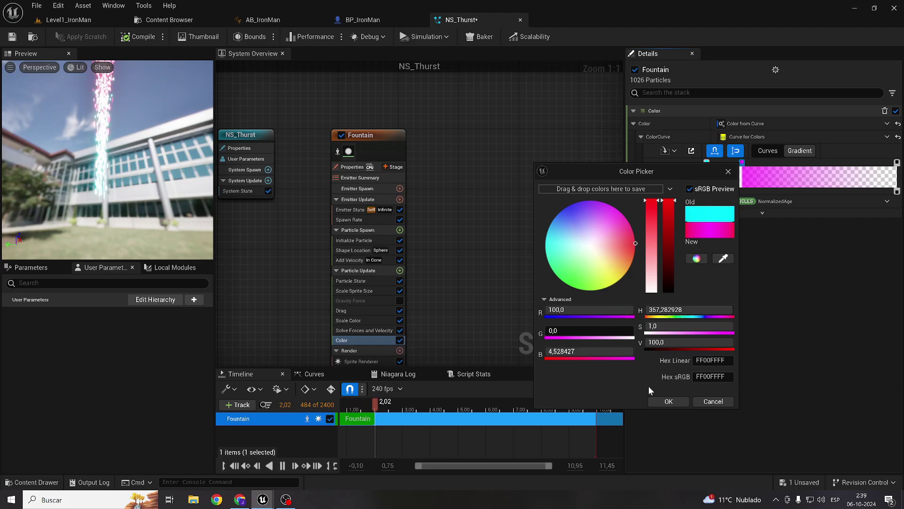
left_click(660, 400)
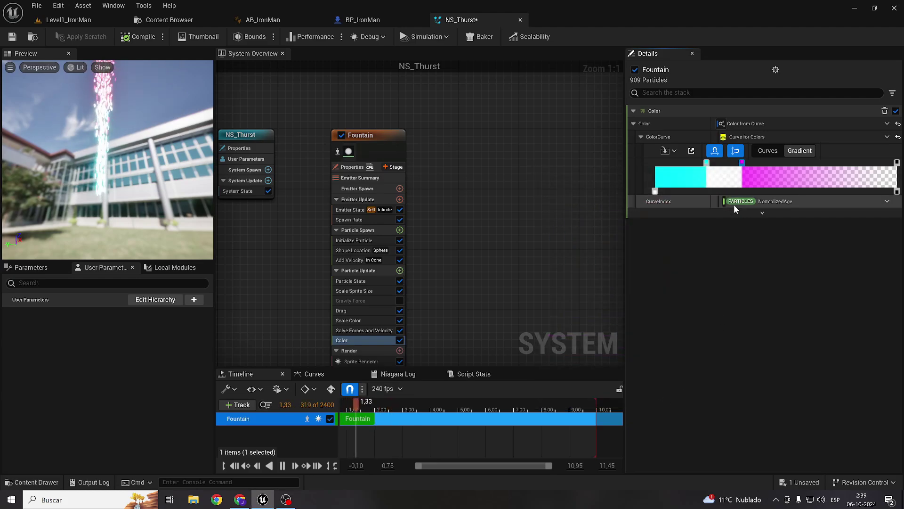
left_click_drag(706, 163, 764, 162)
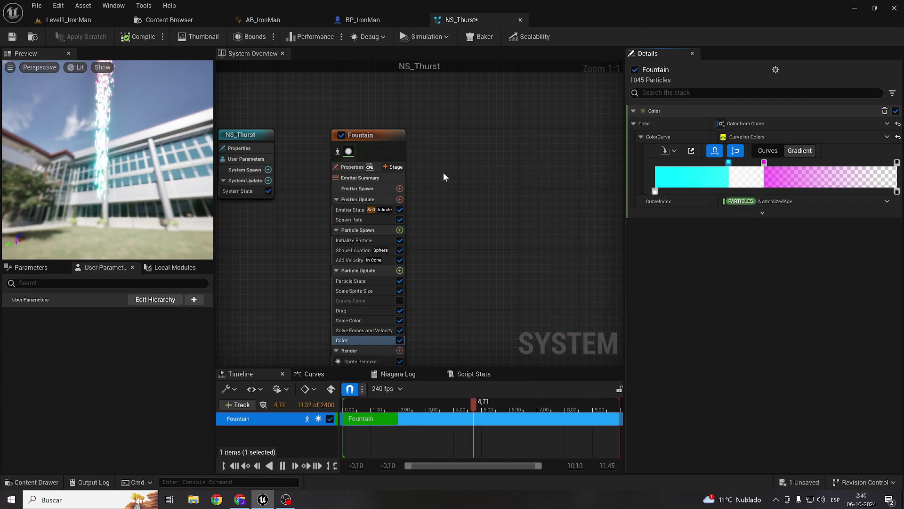
Show the Sprite Renderer settings and open DefaultSpriteMaterial to inspect its graph
scroll(368, 329, "down", 2)
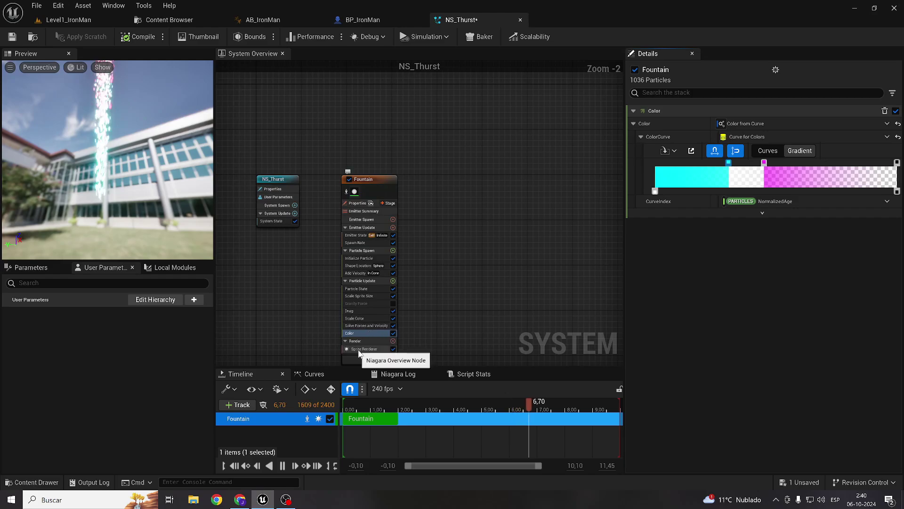
left_click(363, 349)
left_click(758, 147)
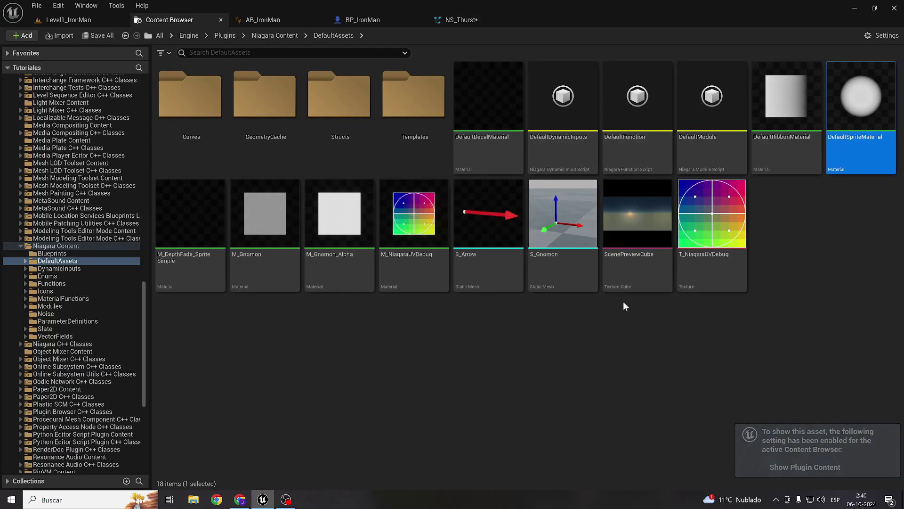
mouse_move(868, 110)
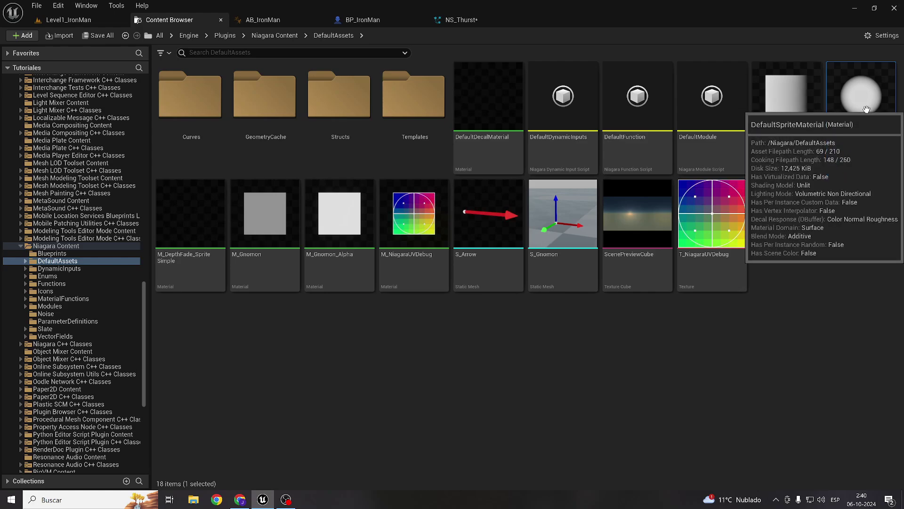
double_click(861, 125)
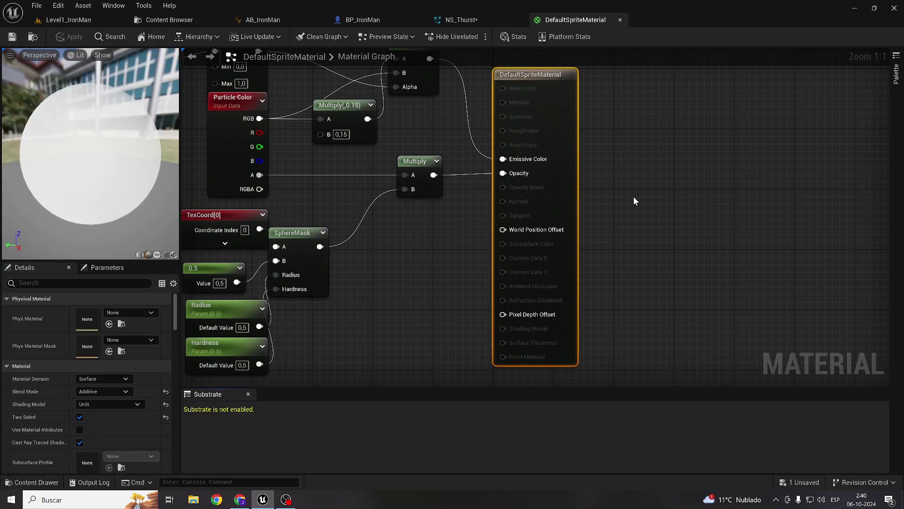
right_click_drag(392, 226, 442, 201)
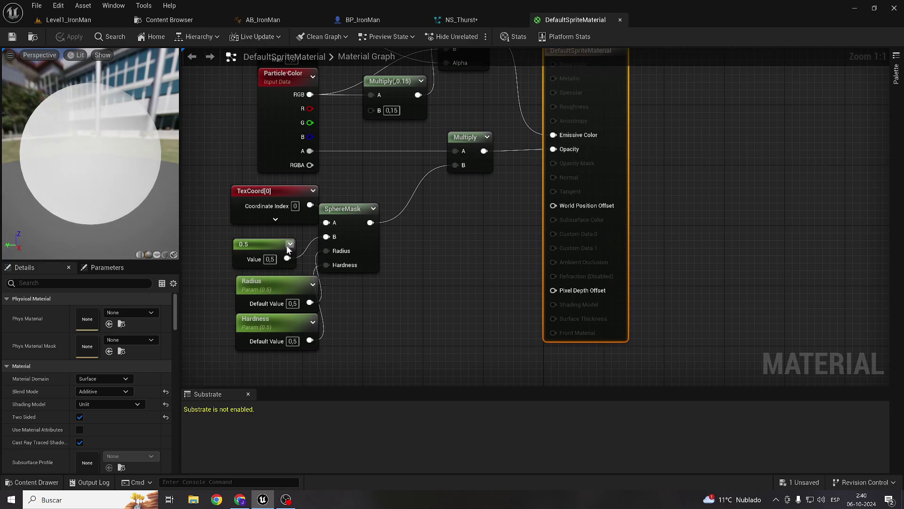
Close DefaultSpriteMaterial and open DefaultRibbonMaterial from Niagara's default assets
left_click(620, 21)
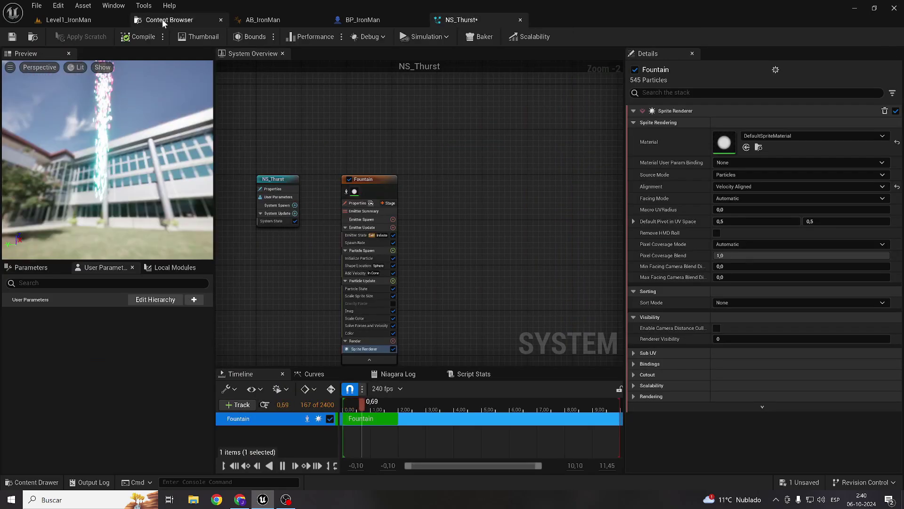
left_click(162, 19)
double_click(766, 122)
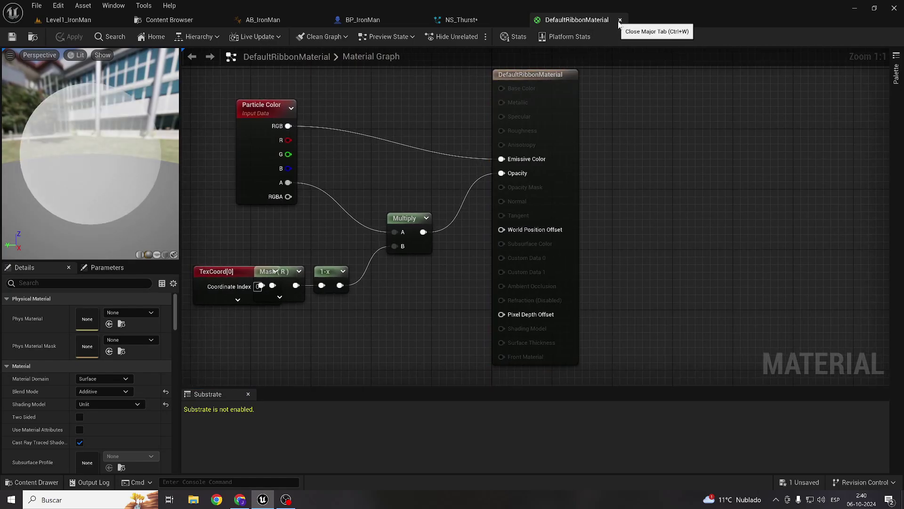
Separate the TexCoord and Mask nodes, then close the editor applying changes to the original
left_click_drag(230, 271, 228, 241)
left_click_drag(280, 271, 285, 309)
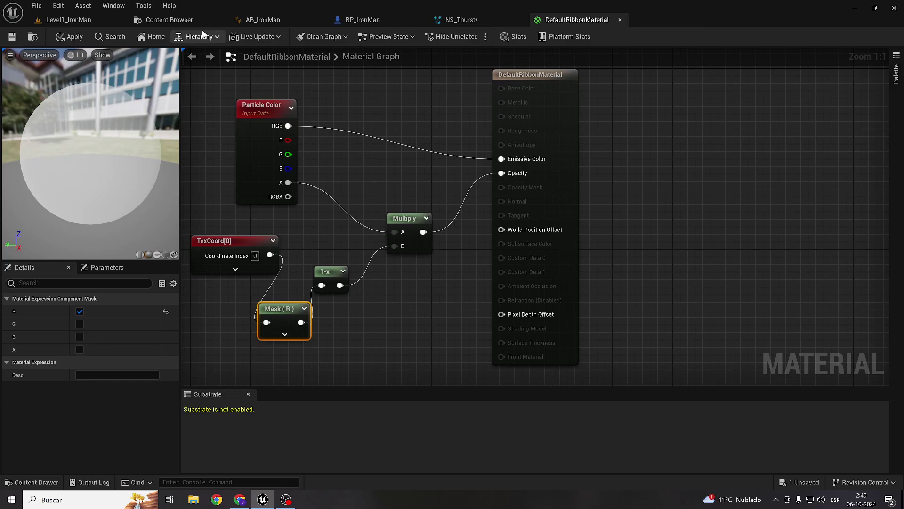
left_click(619, 20)
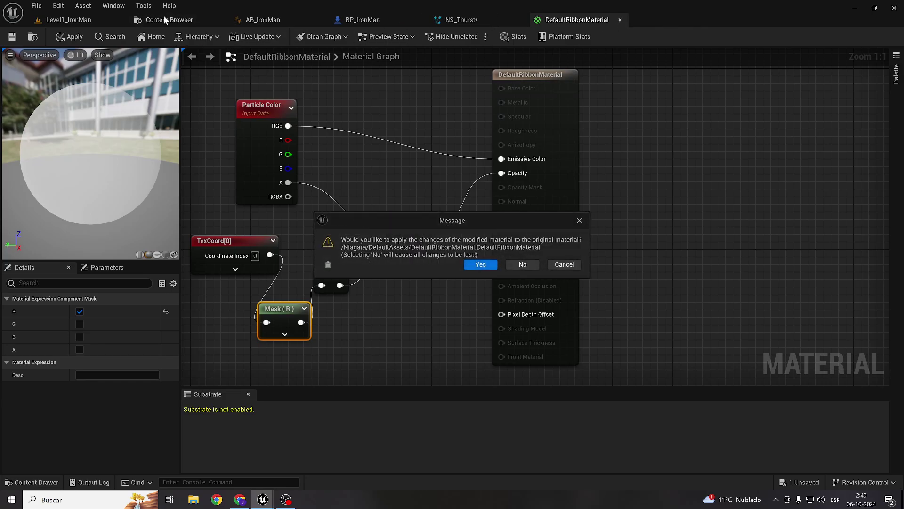
left_click(472, 262)
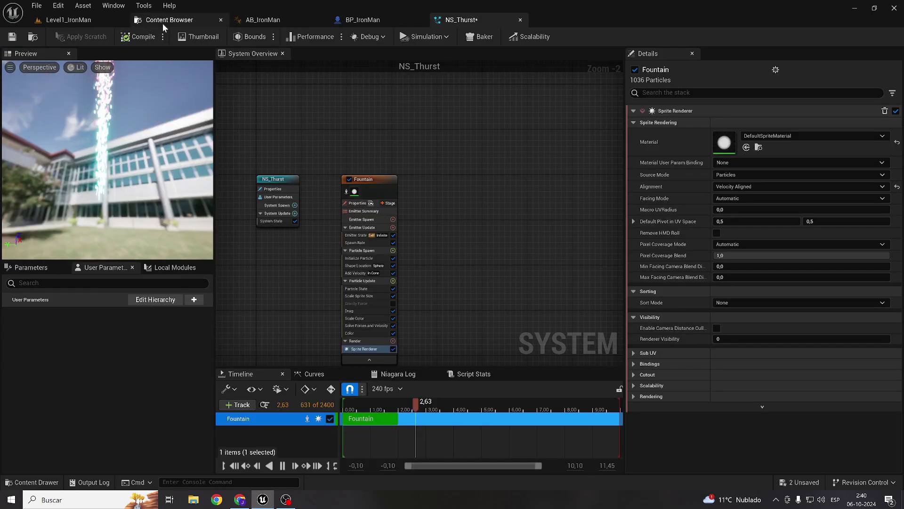
left_click(162, 22)
mouse_move(784, 101)
left_mouse_down()
mouse_move(190, 230)
mouse_move(79, 149)
left_mouse_up()
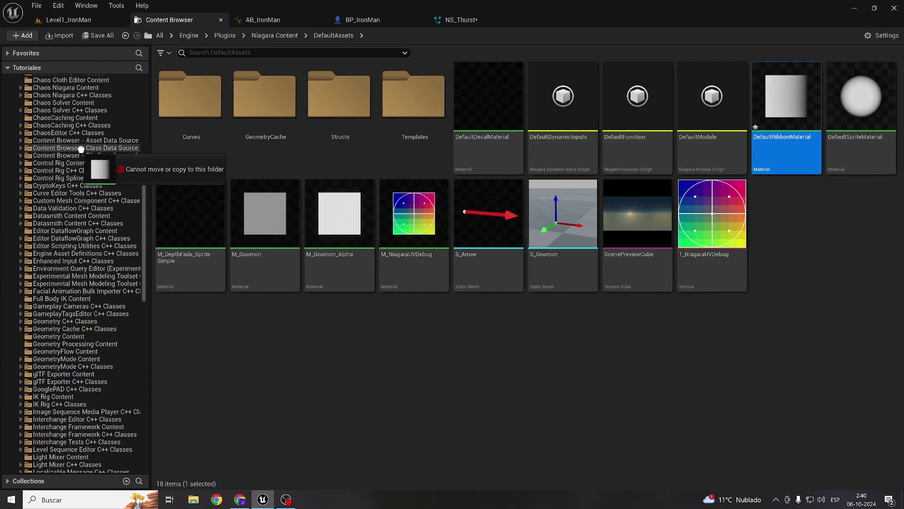
Copy DefaultRibbonMaterial into Tutoriales > Tutoriales5 > FX and open that folder
left_click_drag(79, 149, 335, 380)
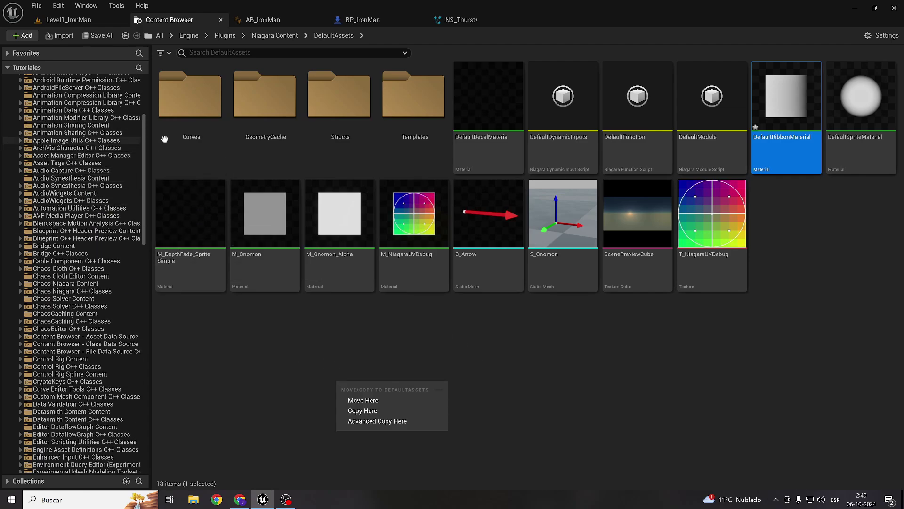
left_click(146, 151)
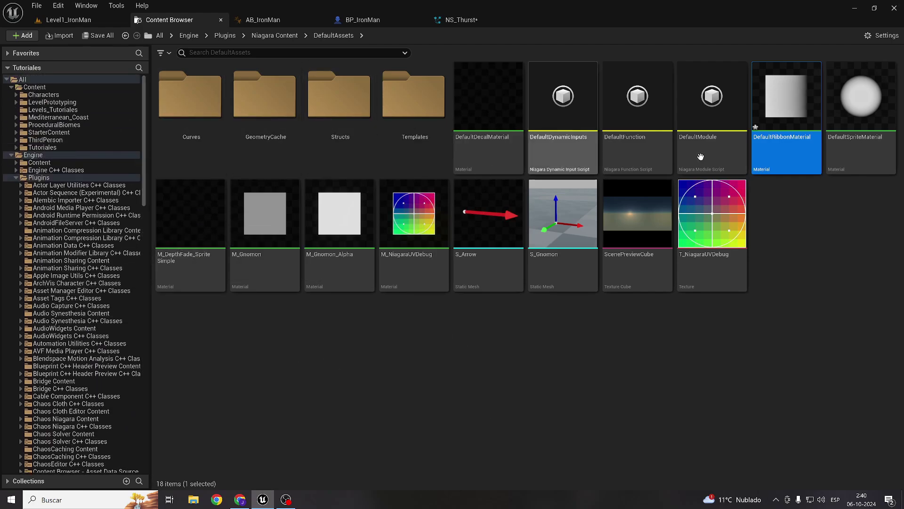
mouse_move(787, 151)
left_mouse_down()
mouse_move(613, 181)
mouse_move(66, 133)
left_mouse_up()
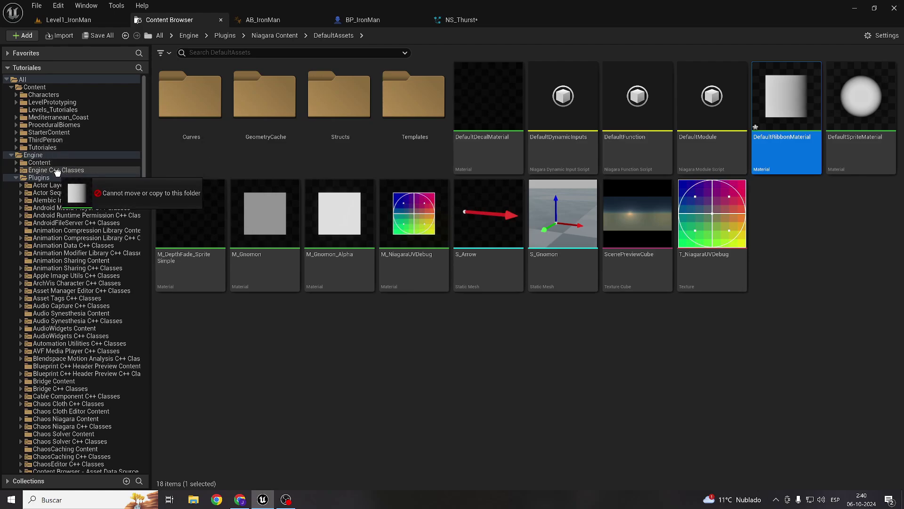
left_click_drag(66, 133, 244, 459)
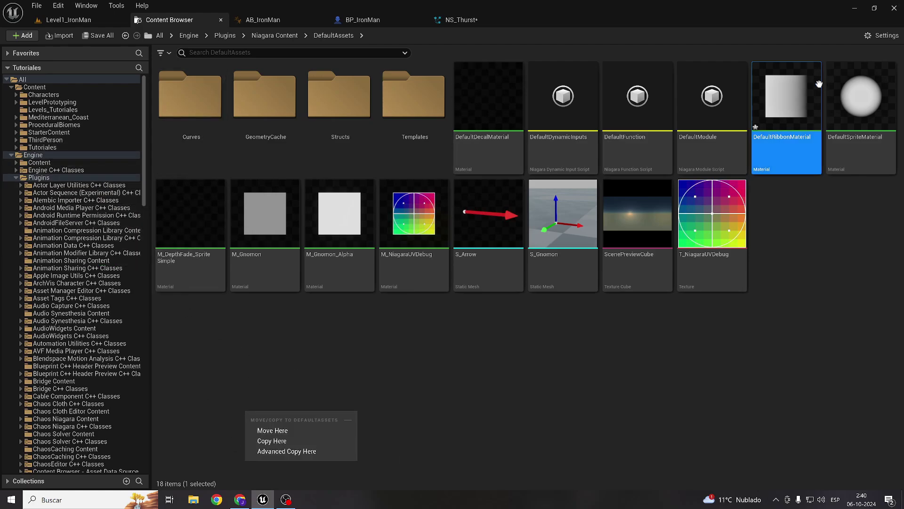
mouse_move(787, 151)
left_mouse_down()
mouse_move(53, 147)
mouse_move(293, 343)
left_mouse_up()
left_click(16, 147)
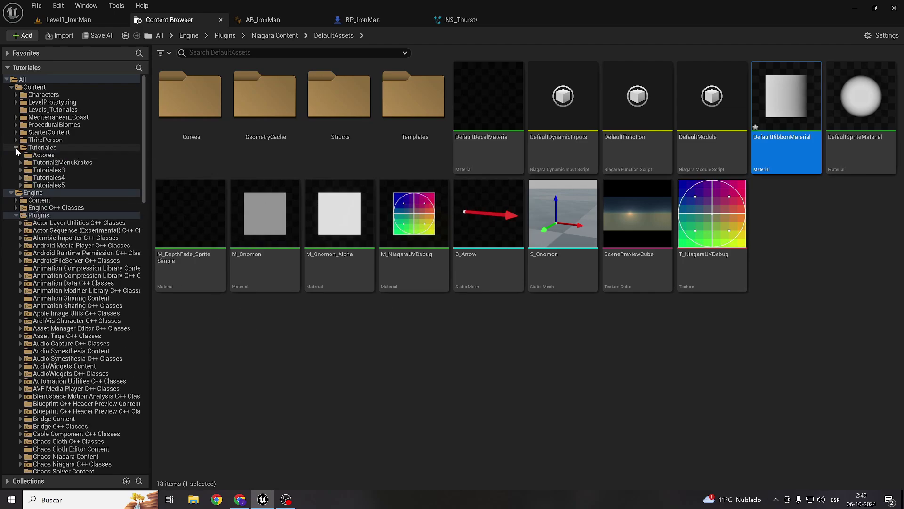
left_click(20, 185)
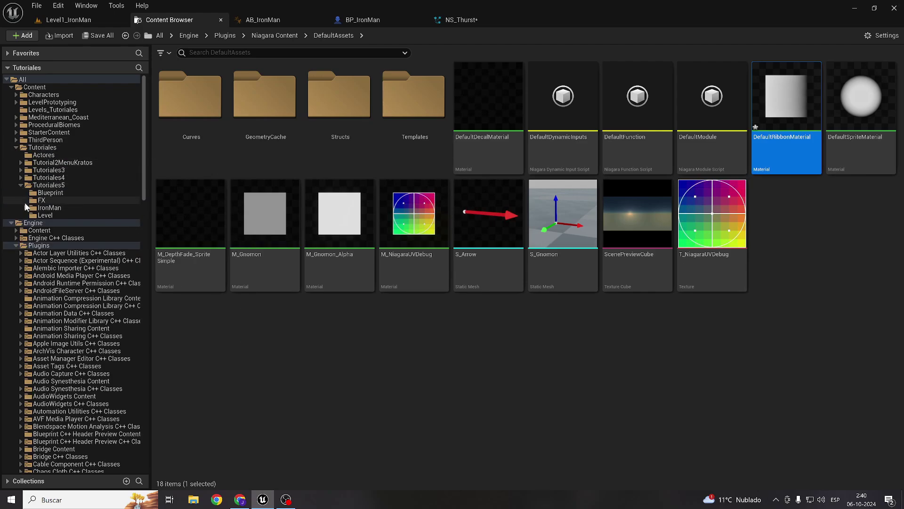
left_click_drag(776, 112, 45, 201)
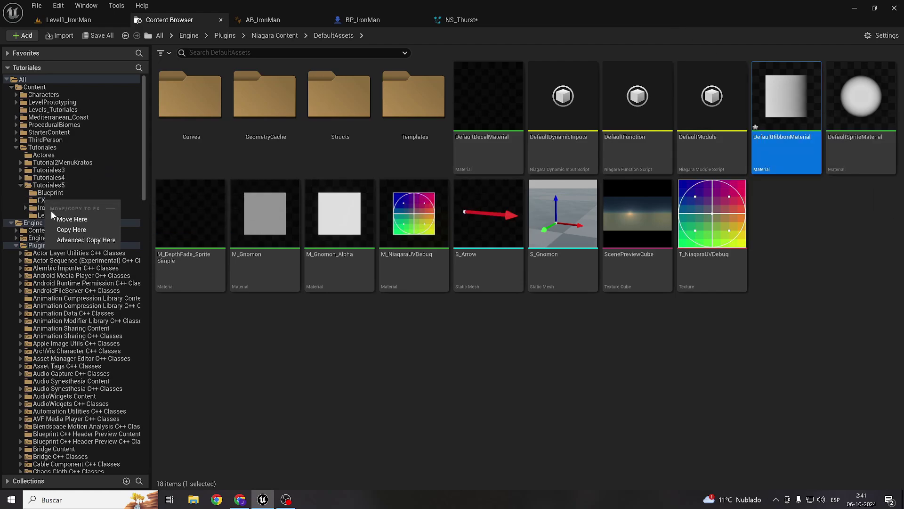
left_click(77, 232)
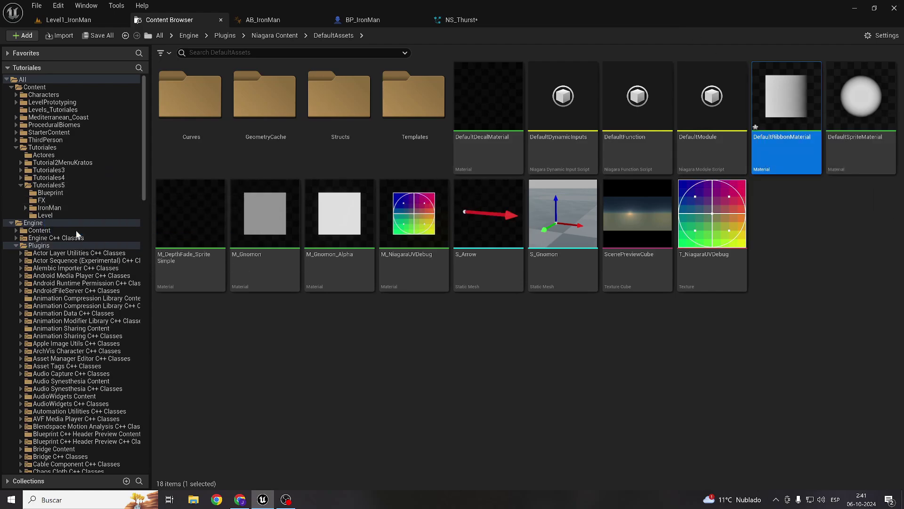
left_click(47, 201)
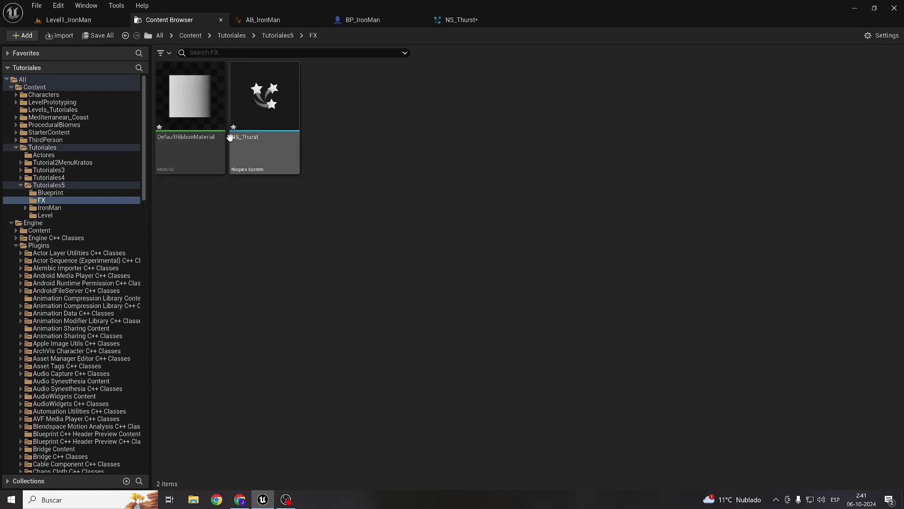
Assign the copied DefaultRibbonMaterial as the material of NS_Thurst's Sprite Renderer
double_click(184, 103)
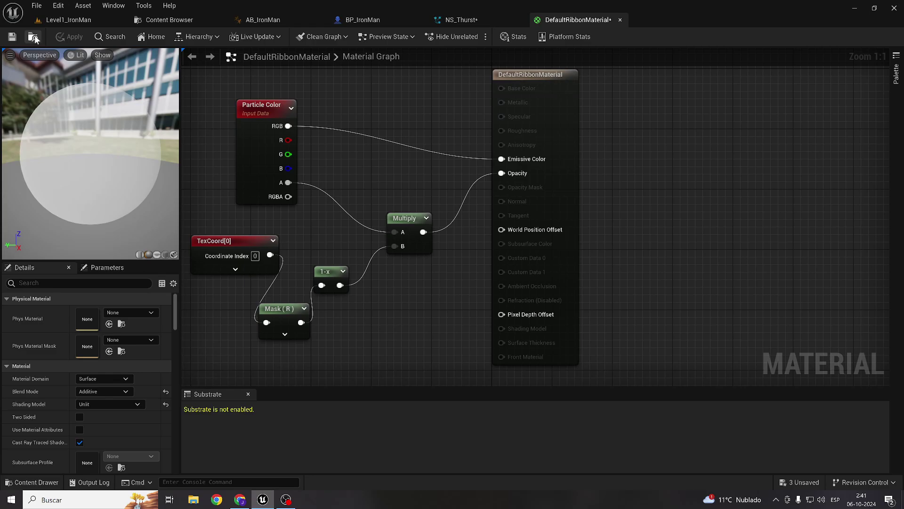
left_click(170, 20)
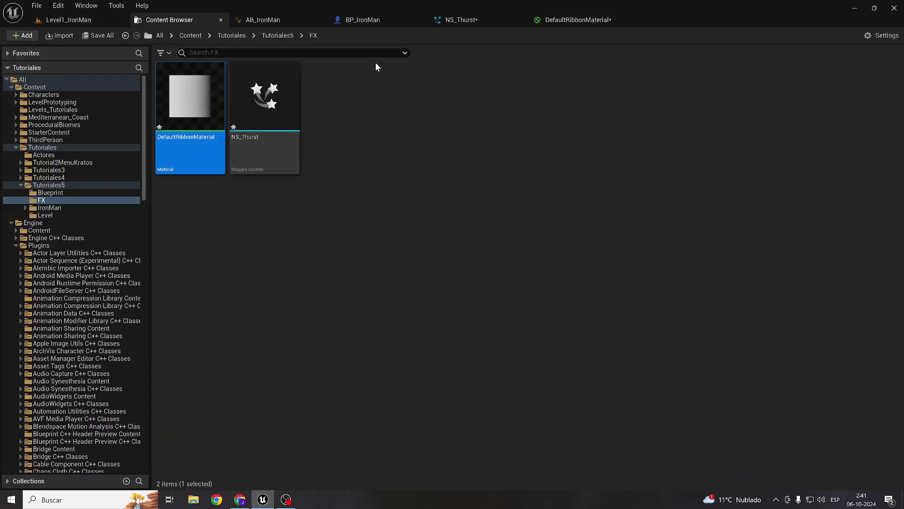
left_click(518, 21)
left_click(746, 147)
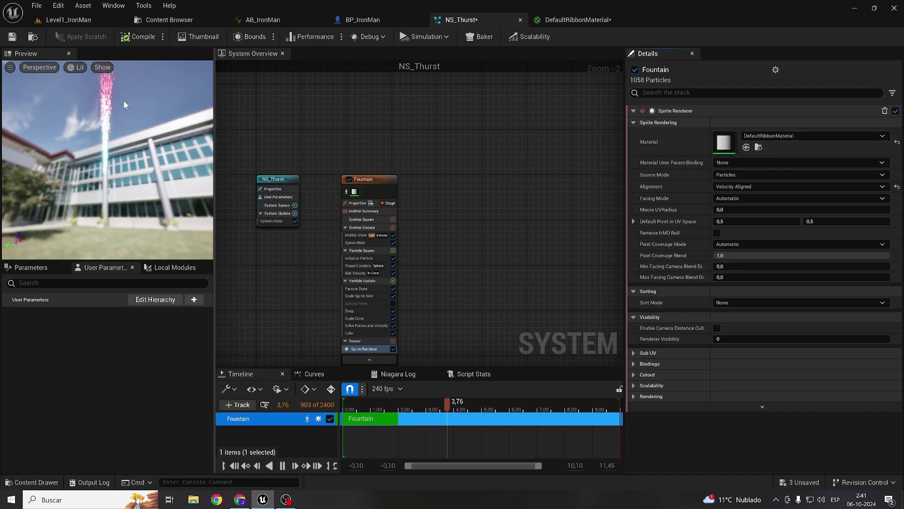
Review the Scale Sprite Size, Scale Color and Color module settings
left_click_drag(113, 97, 95, 108)
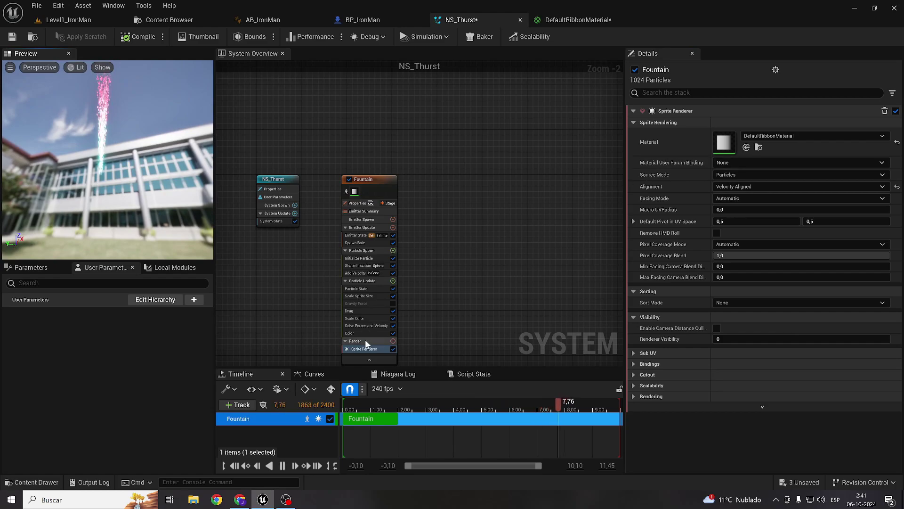
left_click(361, 295)
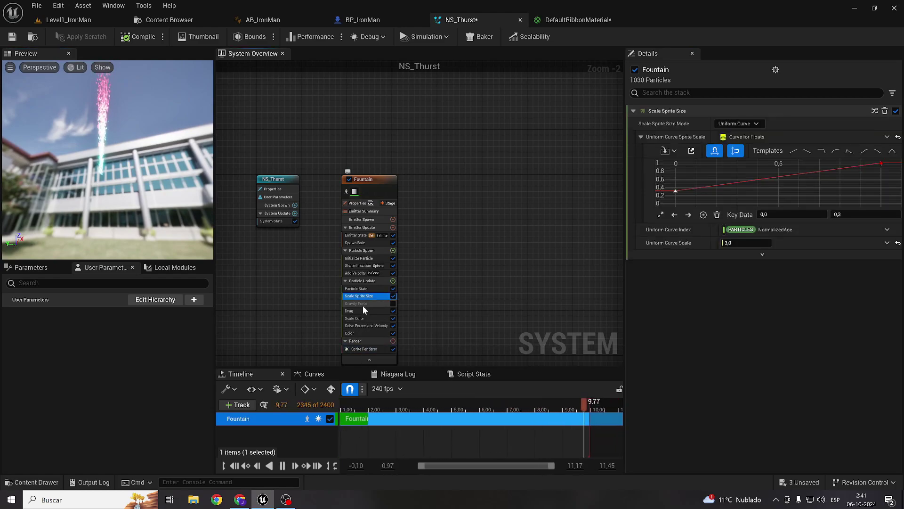
left_click(354, 318)
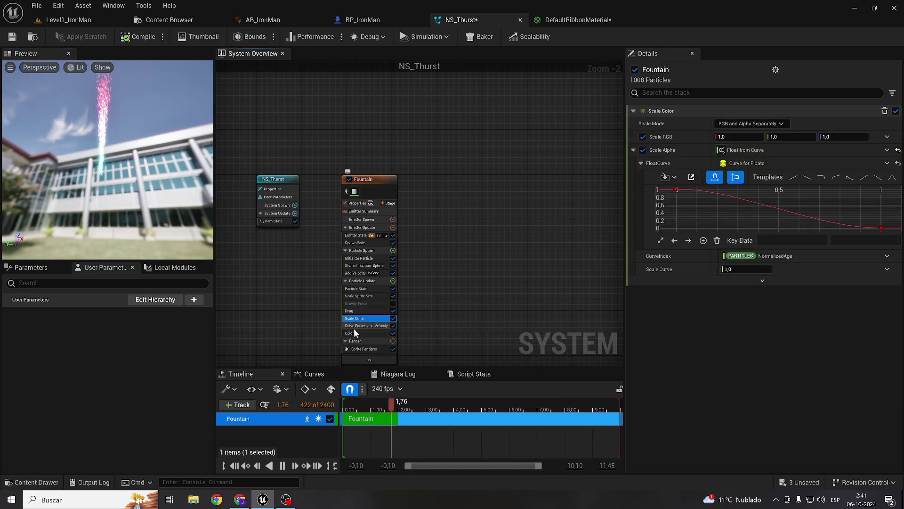
left_click(353, 332)
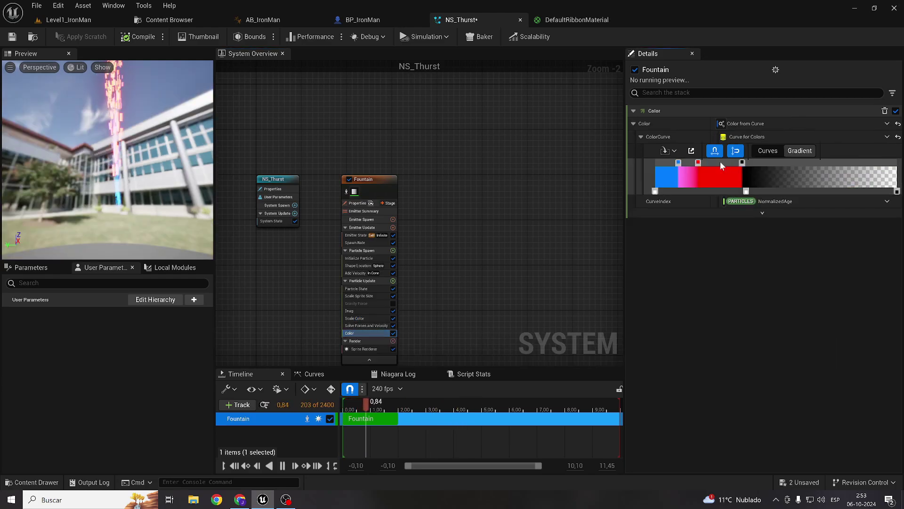
Try black, grey, yellow and magenta on a gradient stop, cancelling each change
double_click(721, 163)
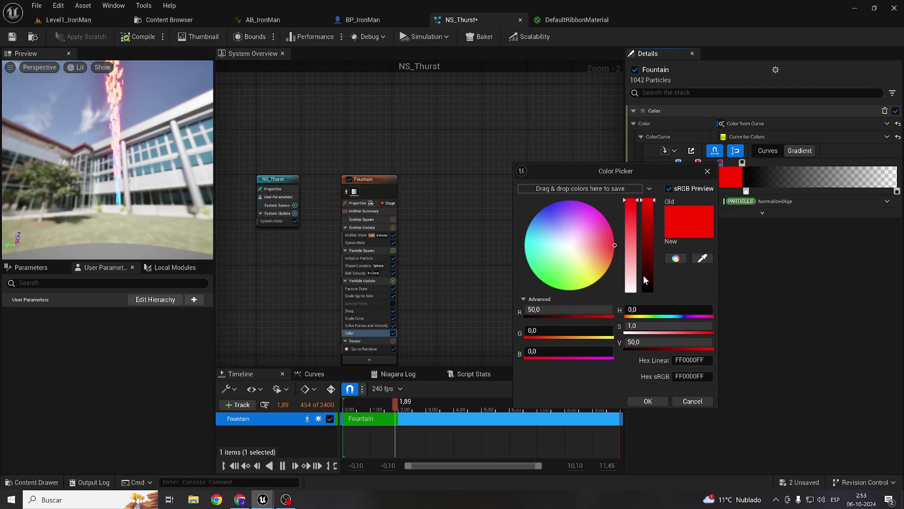
left_click_drag(643, 275, 649, 355)
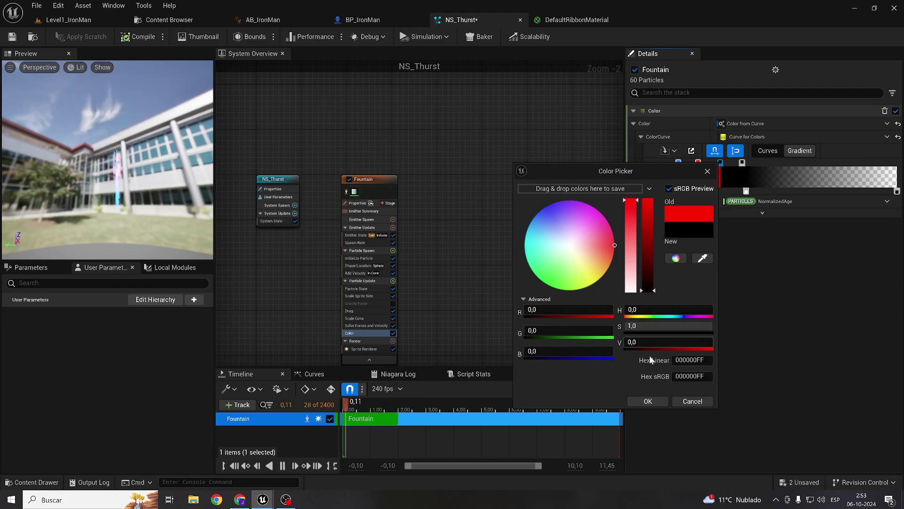
left_click(692, 400)
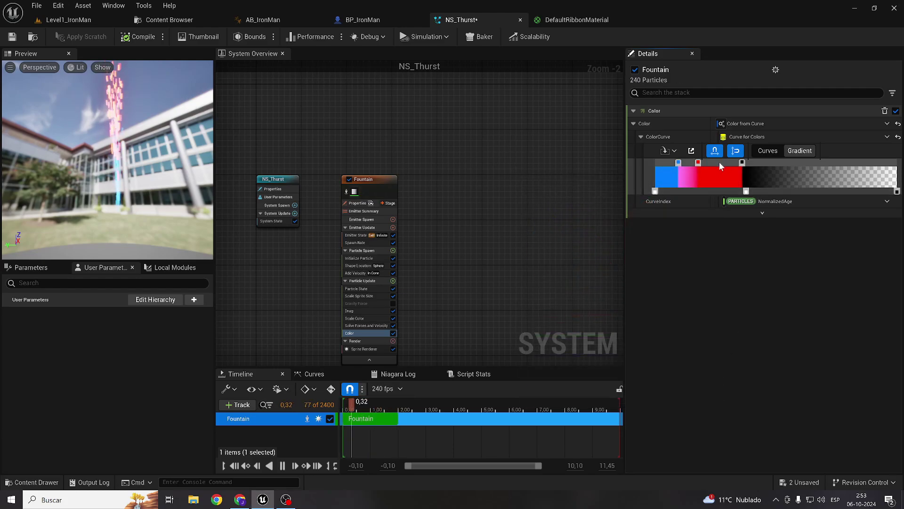
double_click(719, 163)
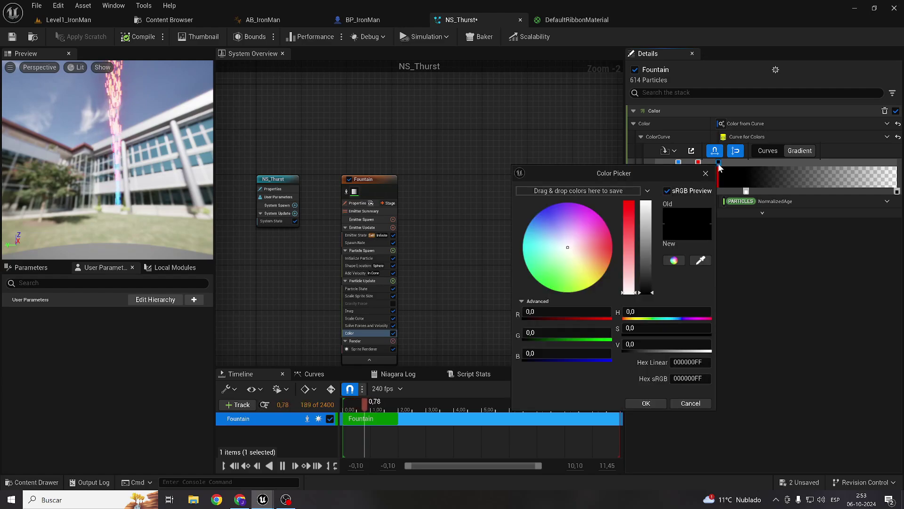
left_click_drag(643, 292, 643, 275)
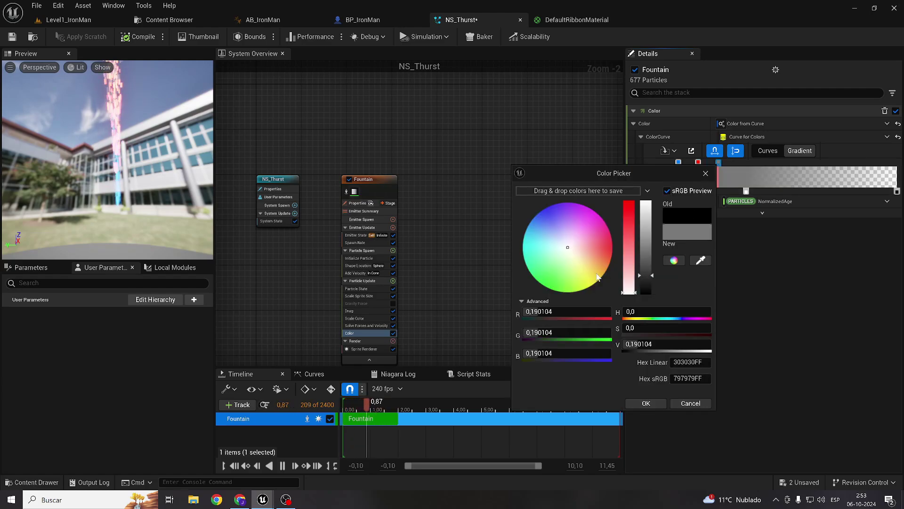
left_click_drag(574, 265, 593, 299)
left_click(581, 217)
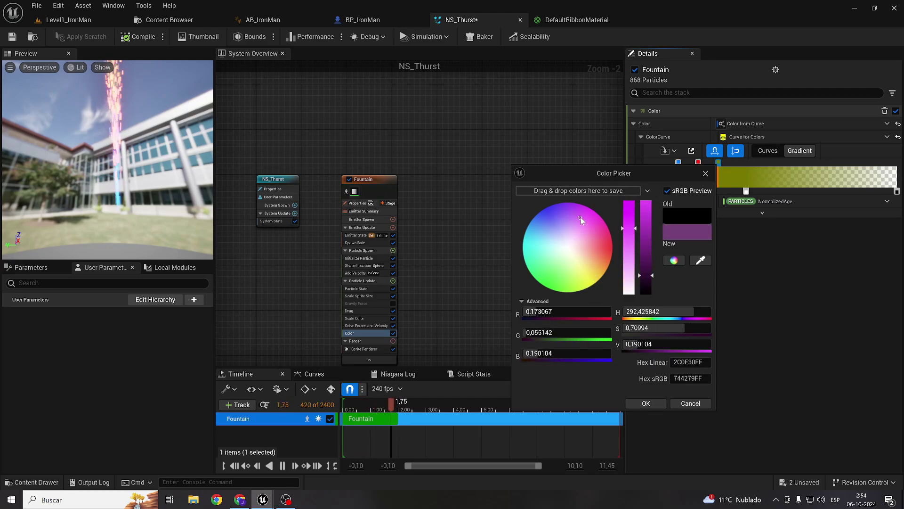
left_click(696, 403)
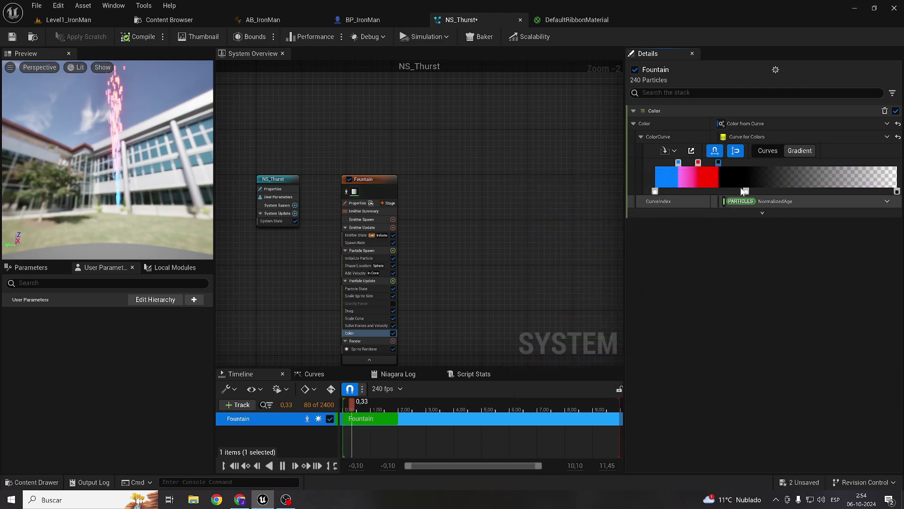
left_click(579, 19)
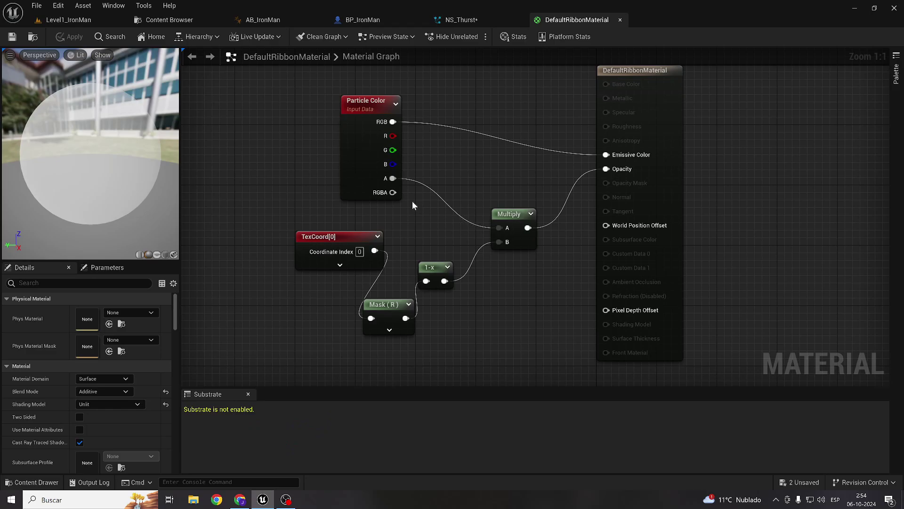
Set DefaultRibbonMaterial's blend mode to Translucent and apply it to the original material
left_click(104, 392)
left_click(92, 418)
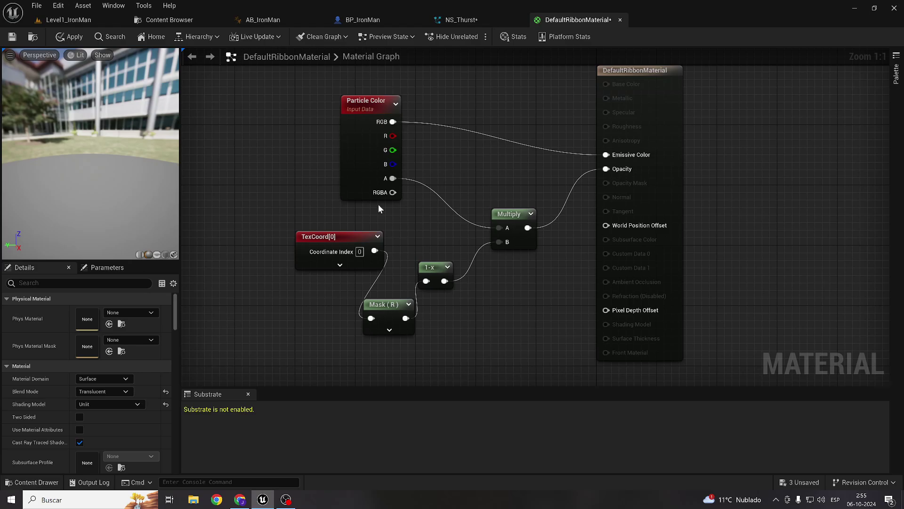
left_click(73, 36)
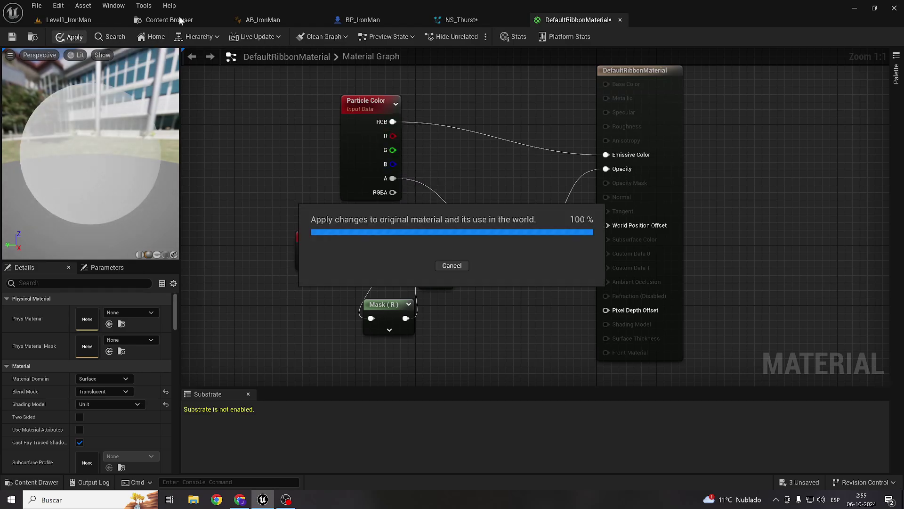
left_click(455, 20)
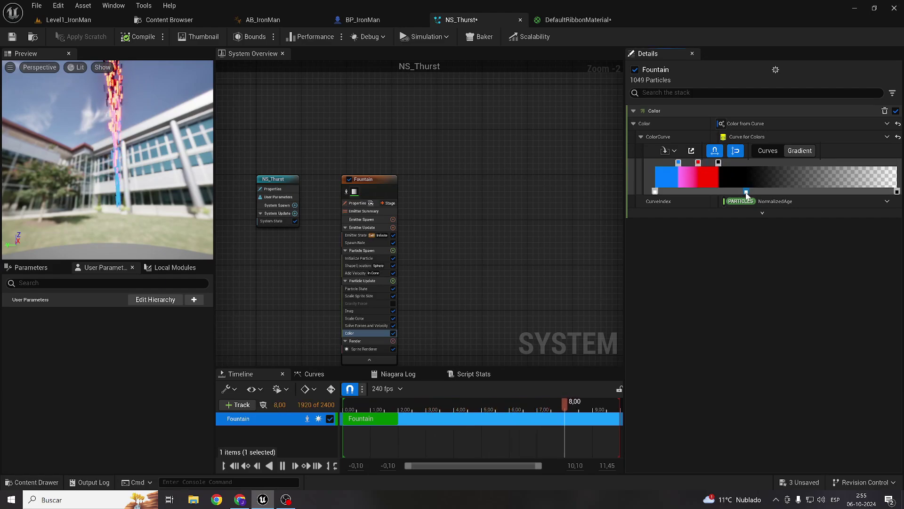
Delete the black end stop, widen the red and blue bands, and start setting the blue stop's value to 100
key("Delete")
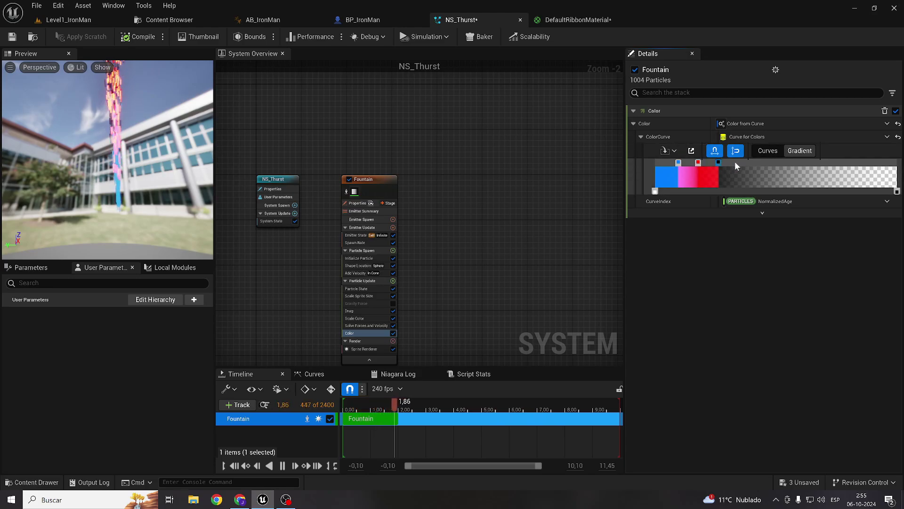
left_click_drag(736, 164, 713, 164)
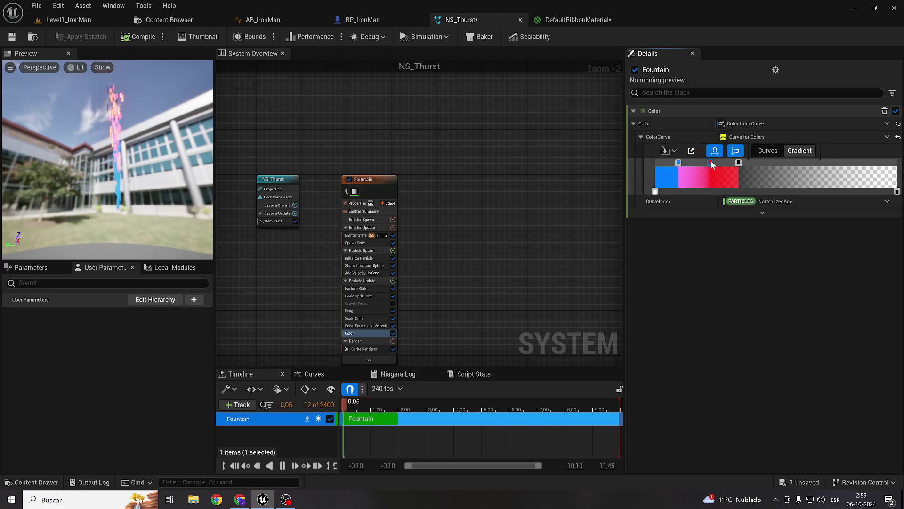
left_click_drag(150, 151, 160, 137)
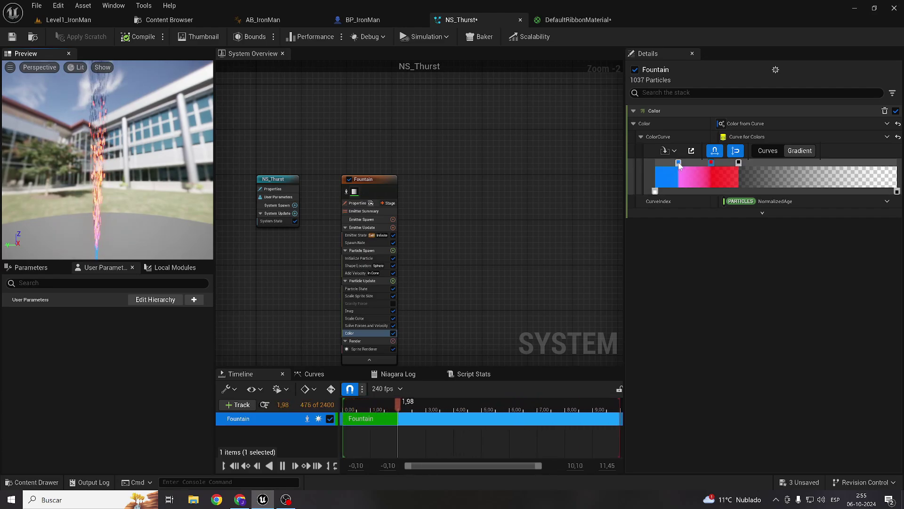
left_click_drag(679, 163, 694, 165)
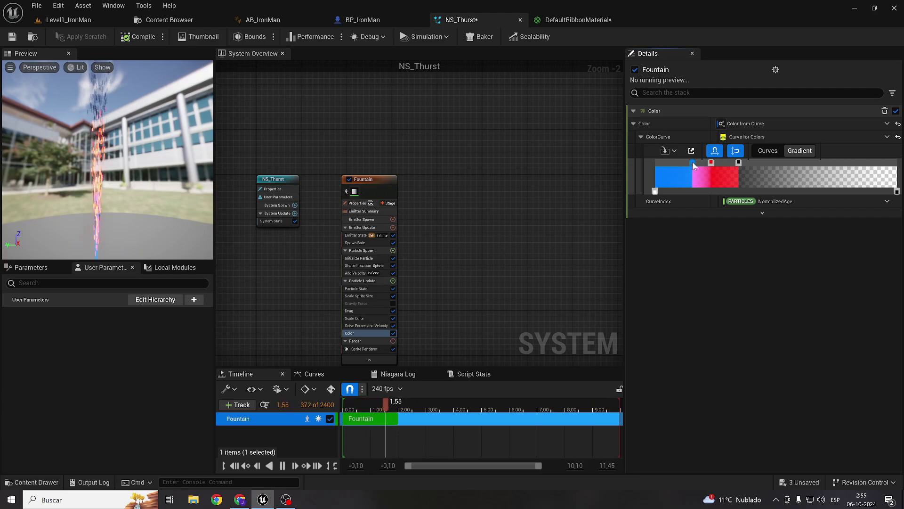
left_click_drag(108, 207, 124, 200)
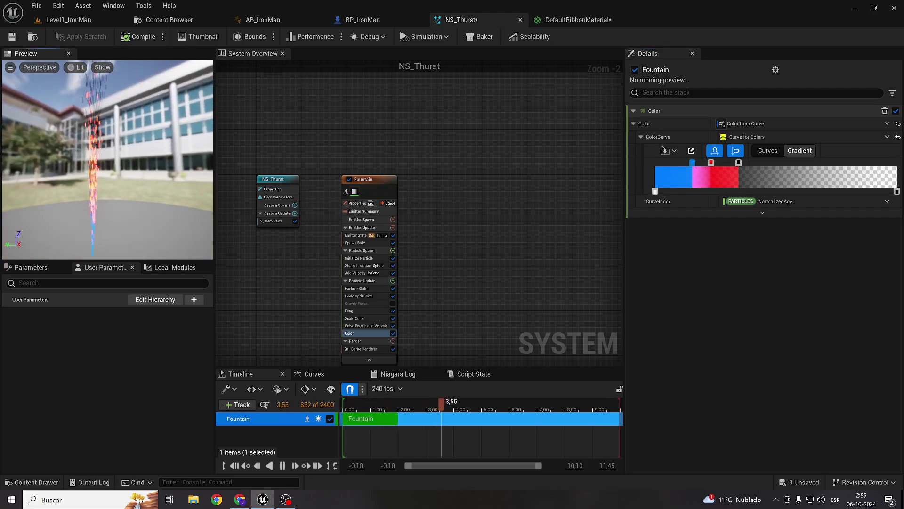
double_click(693, 163)
left_click(830, 341)
type("100")
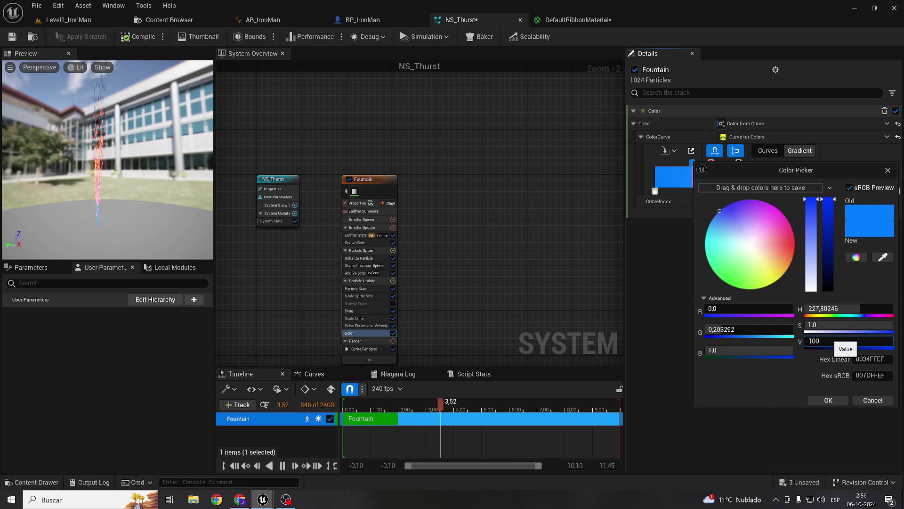
Accept the cyan stop, set the red stop's brightness V to 50, and save NS_Thurst
key("Return")
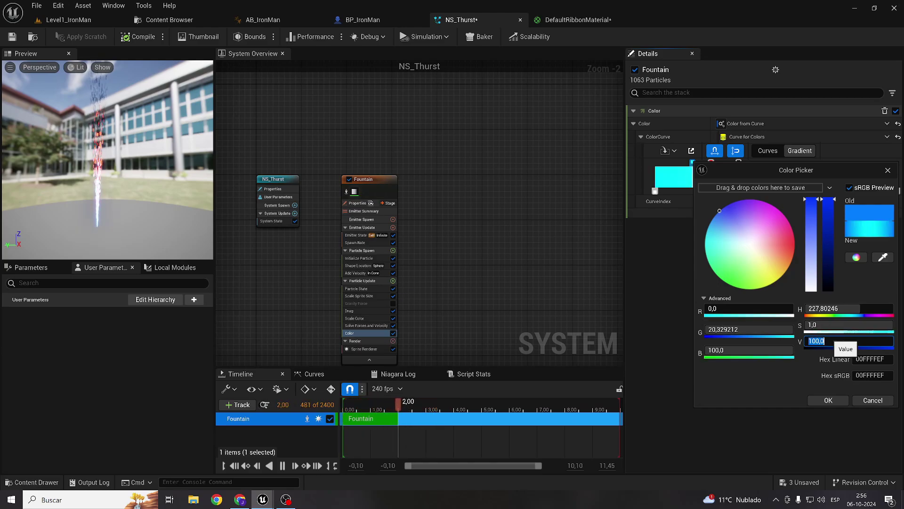
left_click(829, 400)
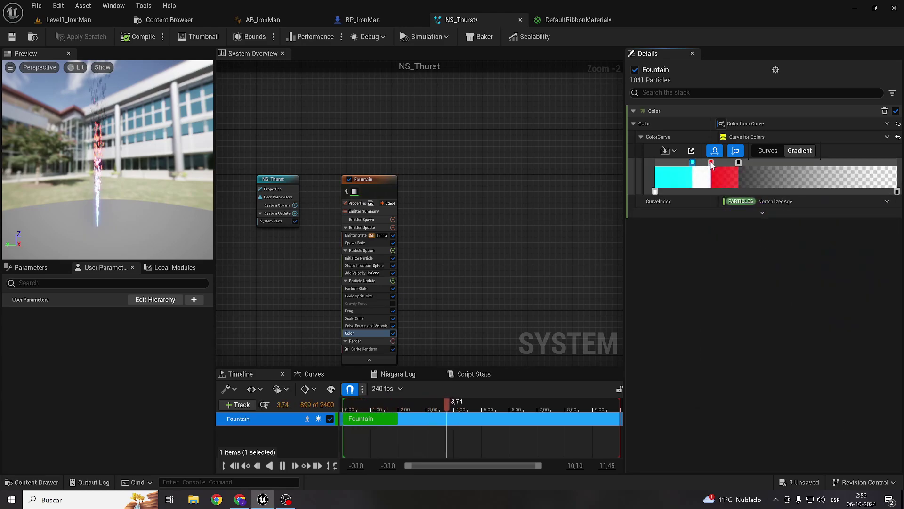
double_click(711, 164)
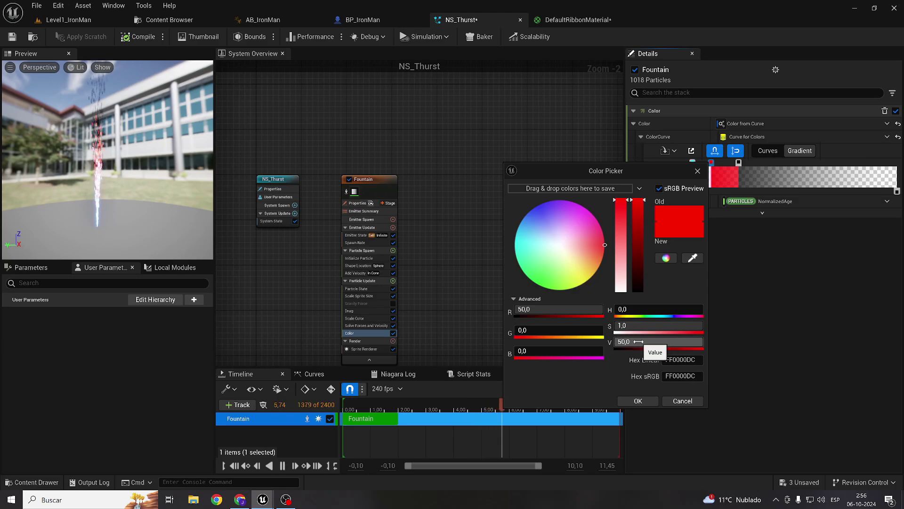
left_click_drag(639, 341, 631, 341)
left_click(659, 342)
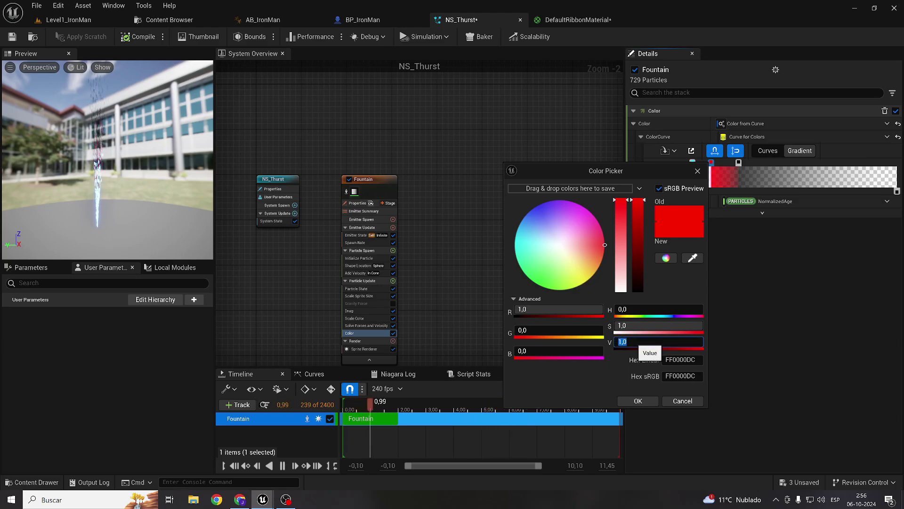
type("100")
key("Return")
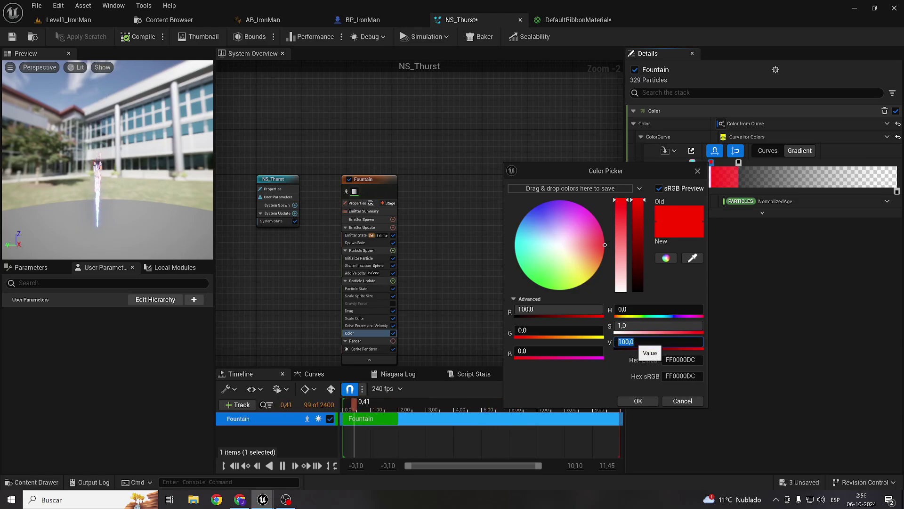
type("50")
key("Return")
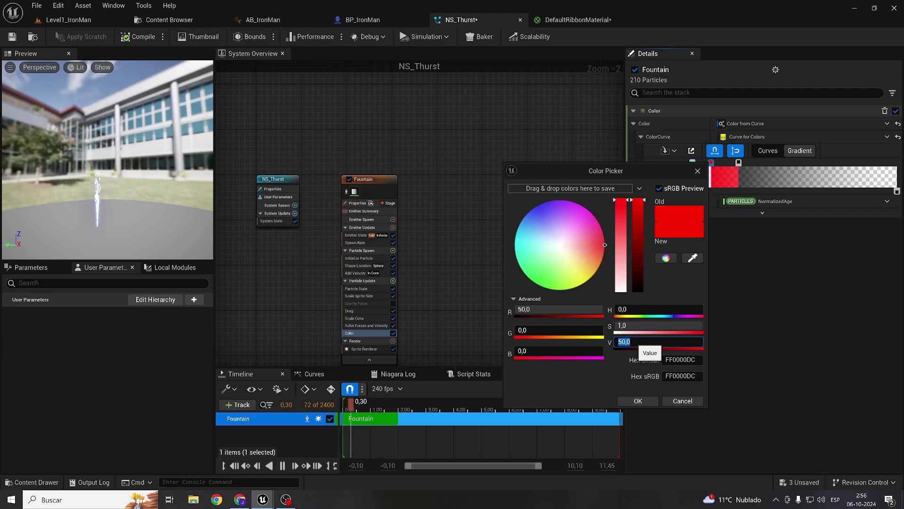
left_click(638, 401)
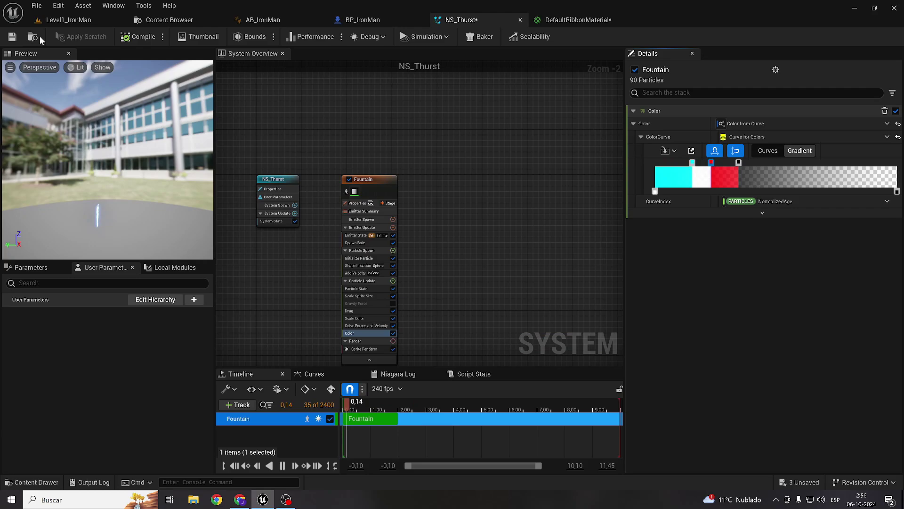
left_click(12, 37)
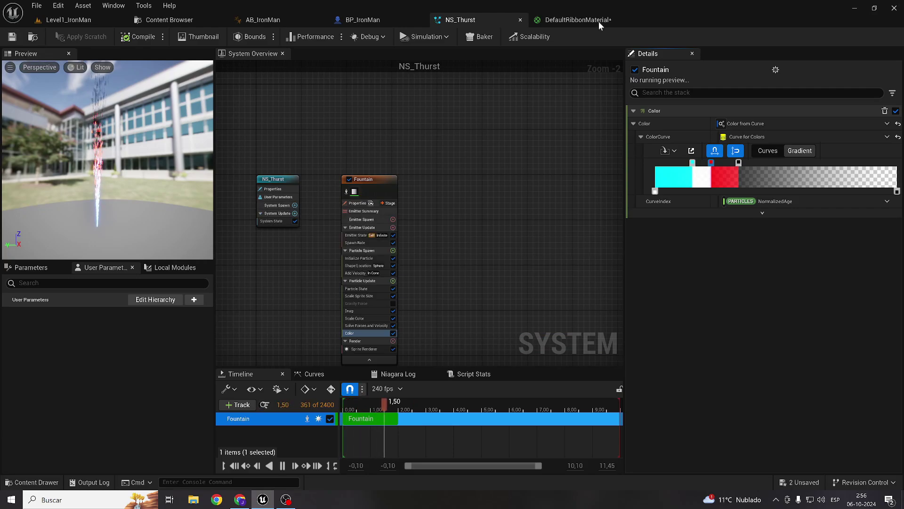
Check DefaultRibbonMaterial, reconfirm NS_Thurst's black end stop colour, and save the system
left_click(578, 19)
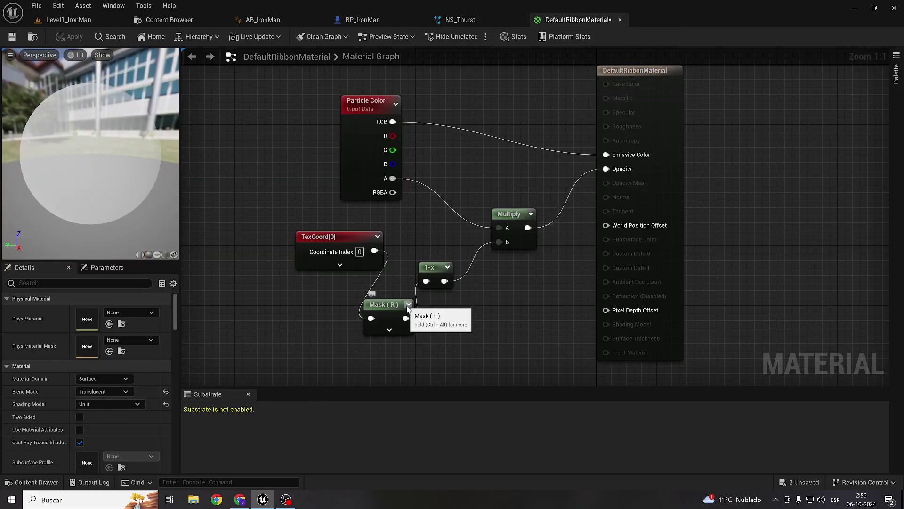
left_click(468, 21)
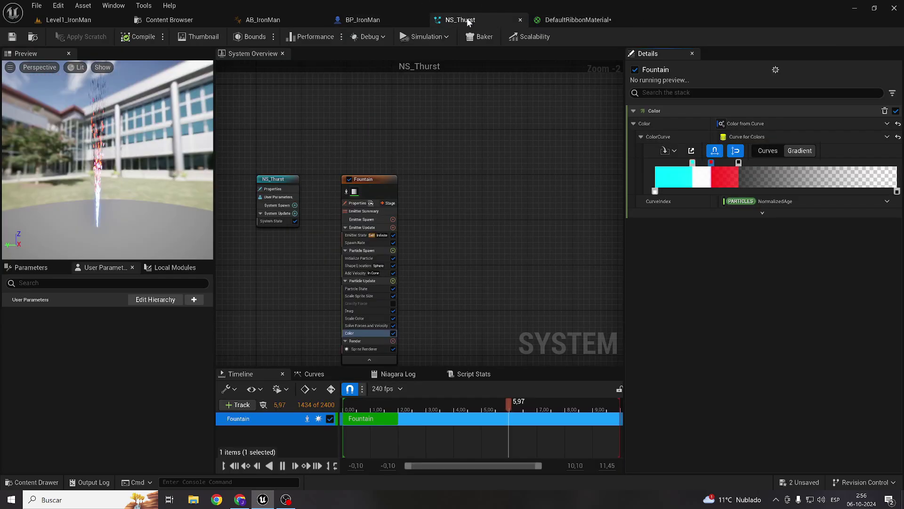
double_click(738, 169)
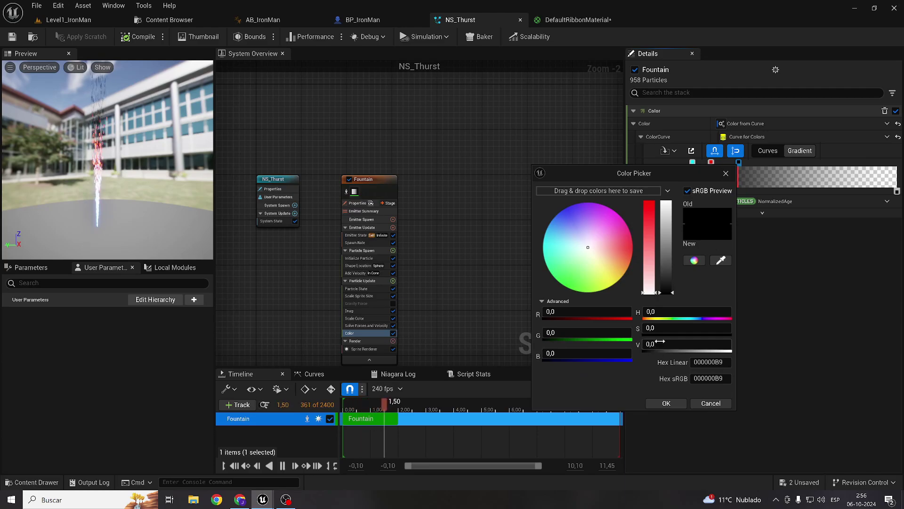
left_click(710, 403)
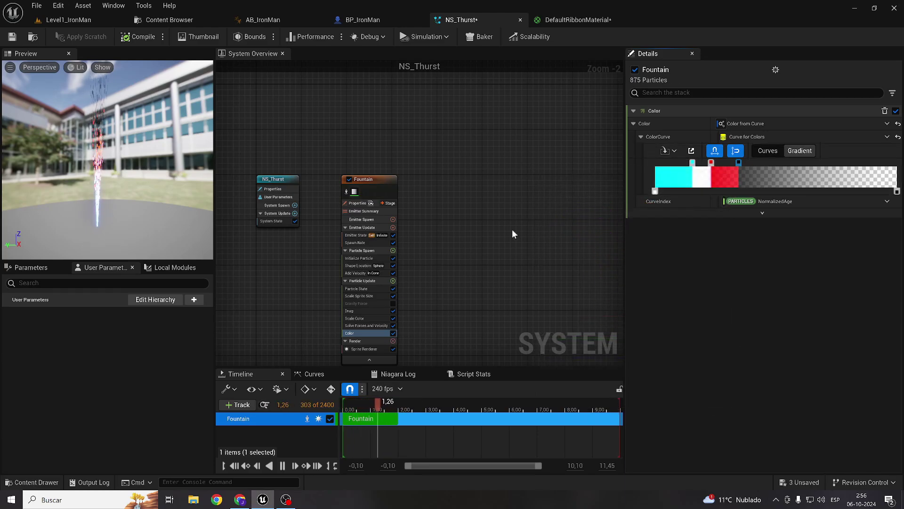
left_click(11, 36)
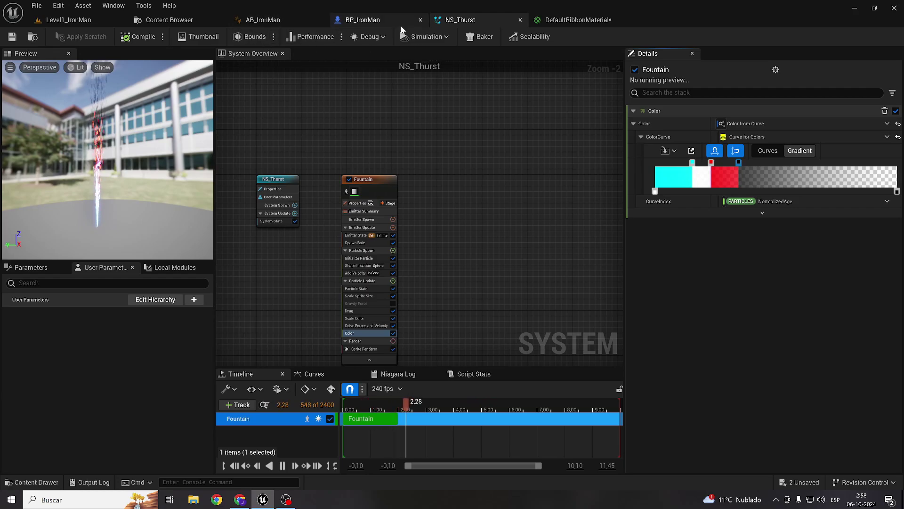
Open the IronMan skeletal mesh asset from BP_IronMan's Mesh component
left_click(372, 20)
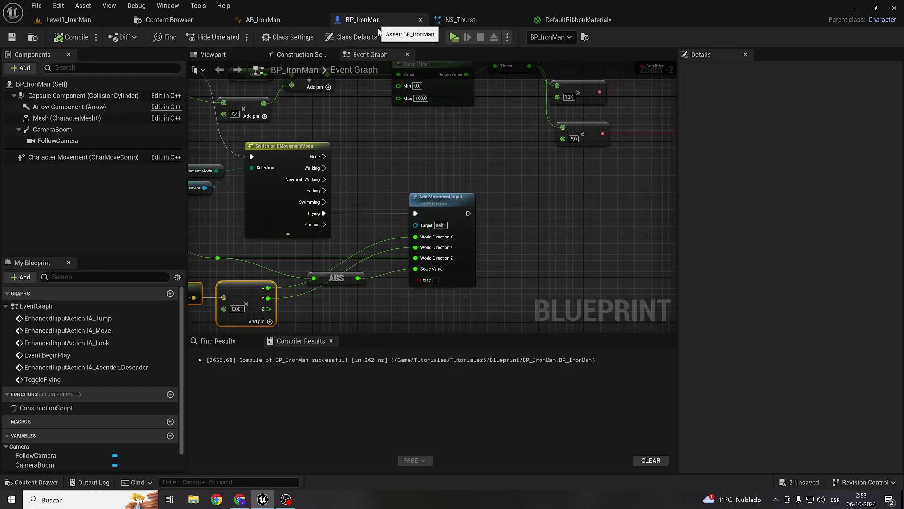
left_click(52, 118)
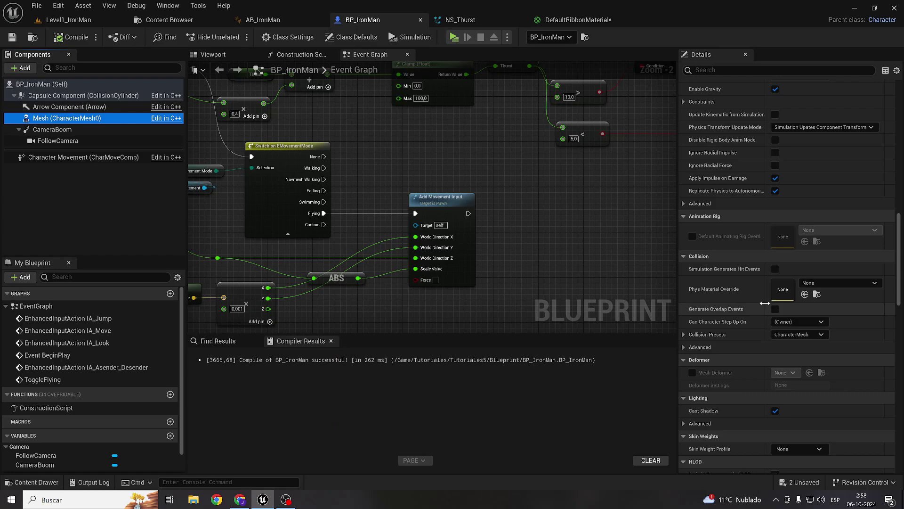
scroll(799, 196, "down", 15)
scroll(796, 190, "up", 3)
scroll(794, 189, "up", 3)
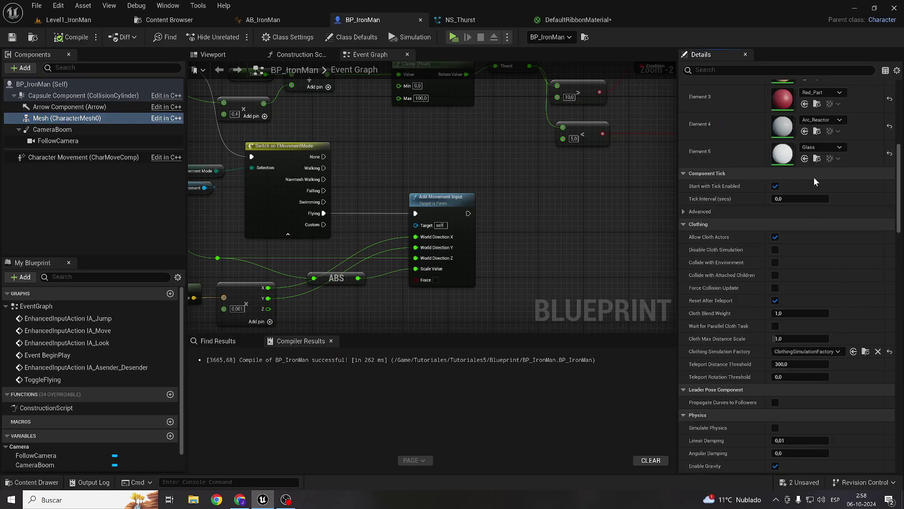
scroll(793, 186, "up", 3)
scroll(793, 164, "up", 3)
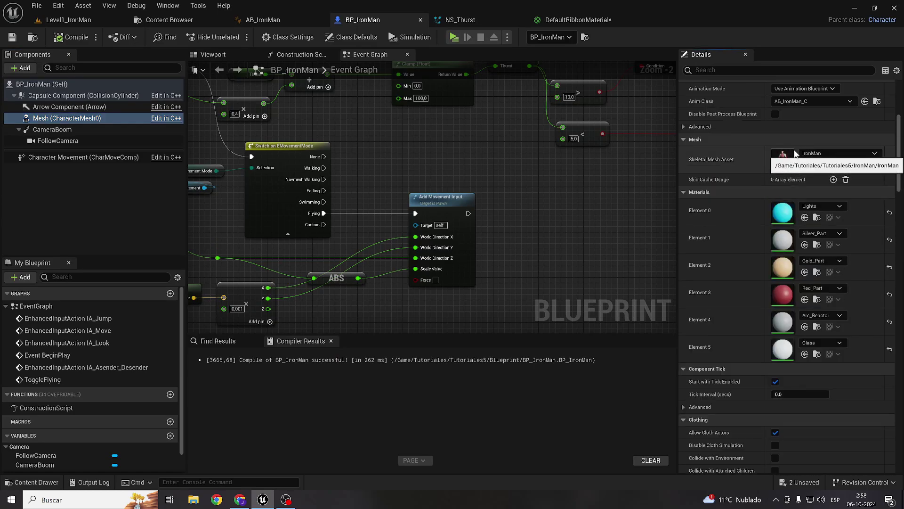
double_click(794, 153)
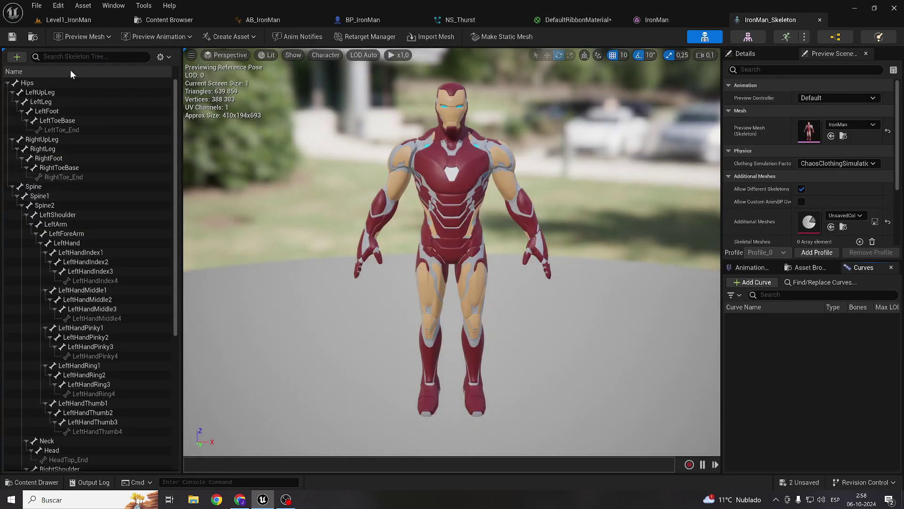
Filter the skeleton tree by 'hand' and bring up the LeftHand bone's actions
left_click(75, 62)
type("hand")
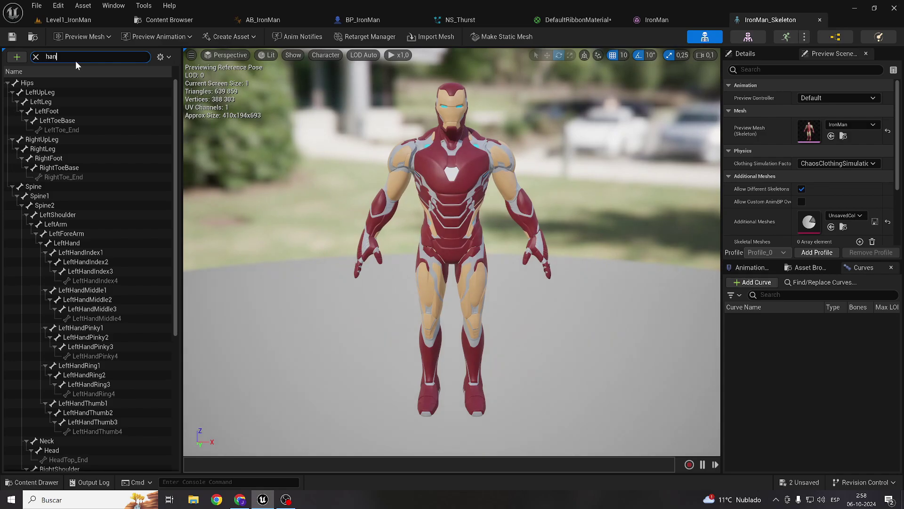
left_click(67, 149)
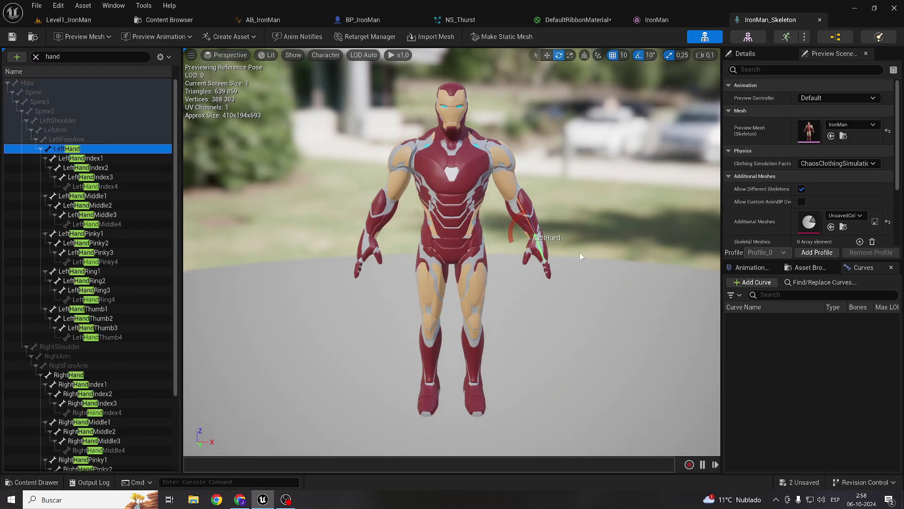
scroll(544, 261, "up", 5)
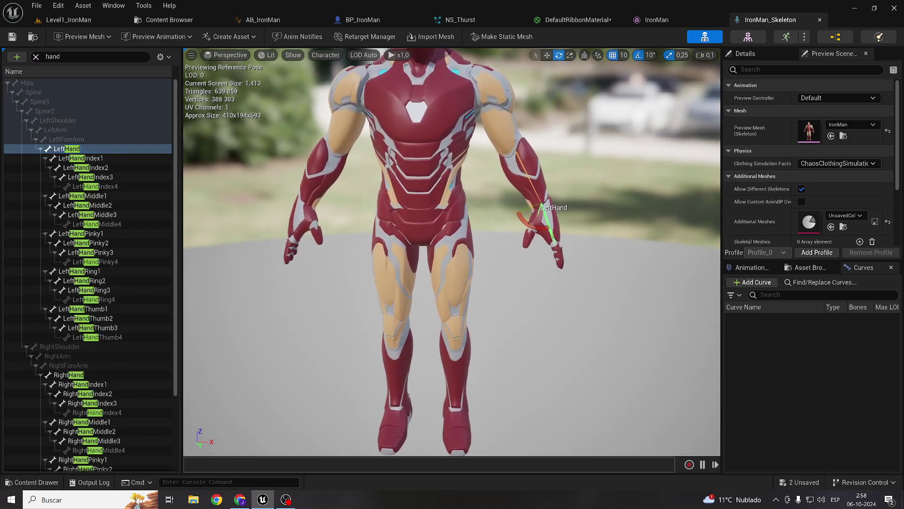
scroll(531, 256, "up", 3)
right_click(71, 149)
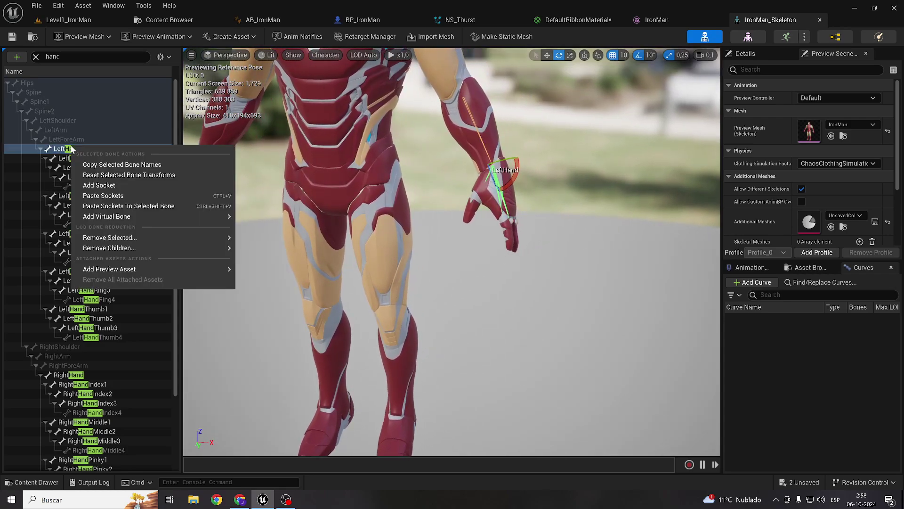
Add a socket to LeftHand and name it Socket_NiagaraIzquierda
left_click(99, 185)
type("Socket_NiagaraIzquier")
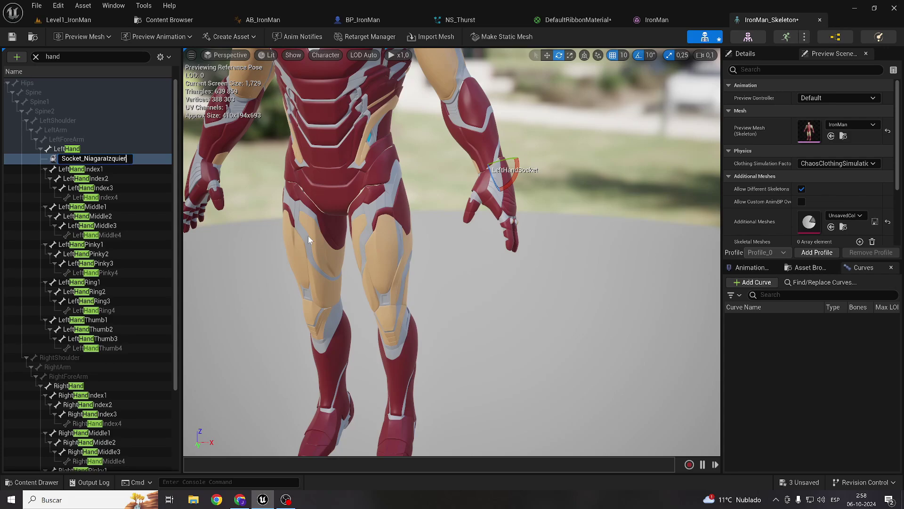
type("da}")
key("Return")
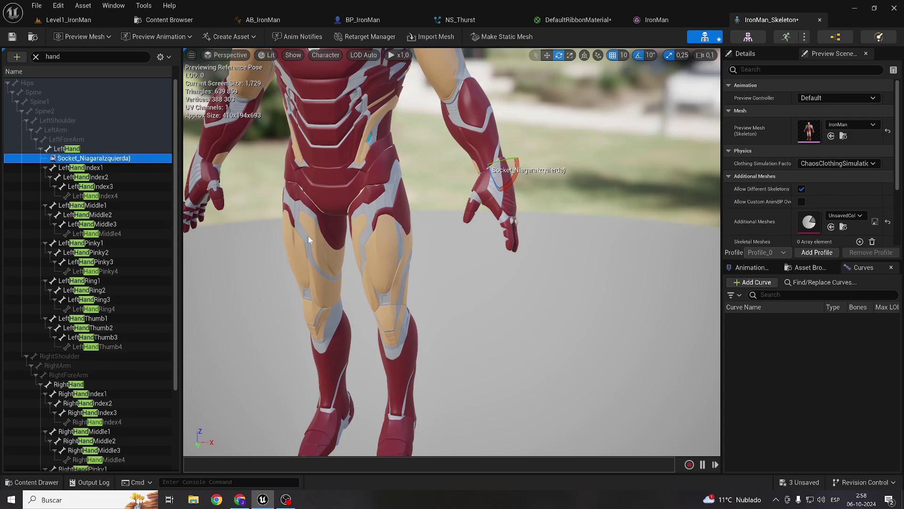
left_click(90, 186)
left_click(105, 159)
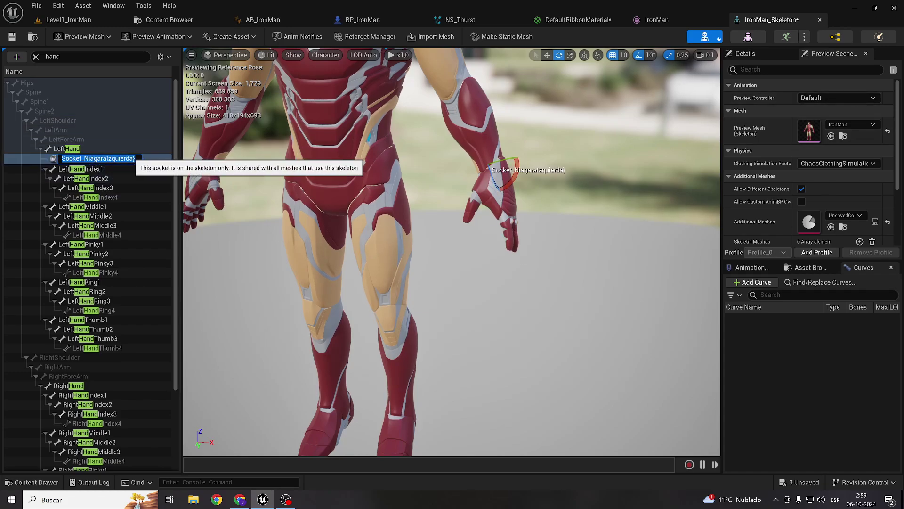
left_click(129, 159)
key("BackSpace")
key("Return")
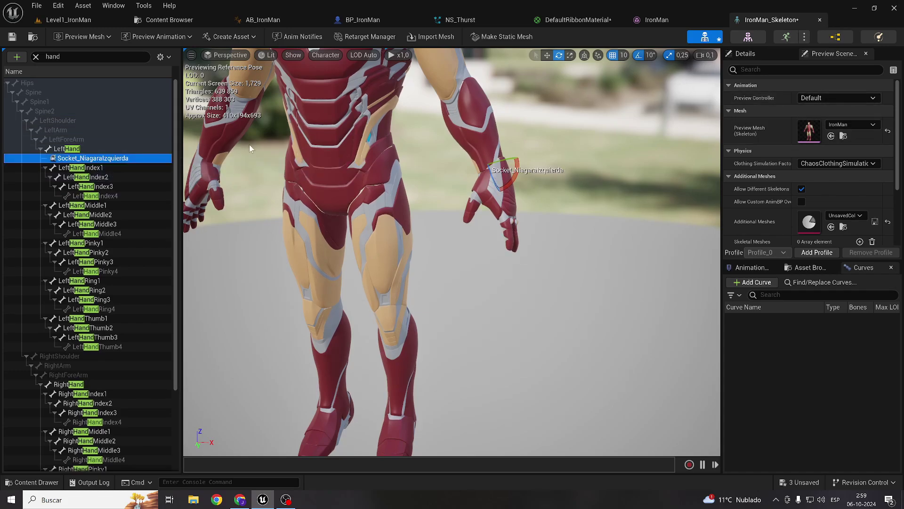
Switch the gizmo to Translate, inspect the left hand socket, and save the skeleton
left_click(547, 56)
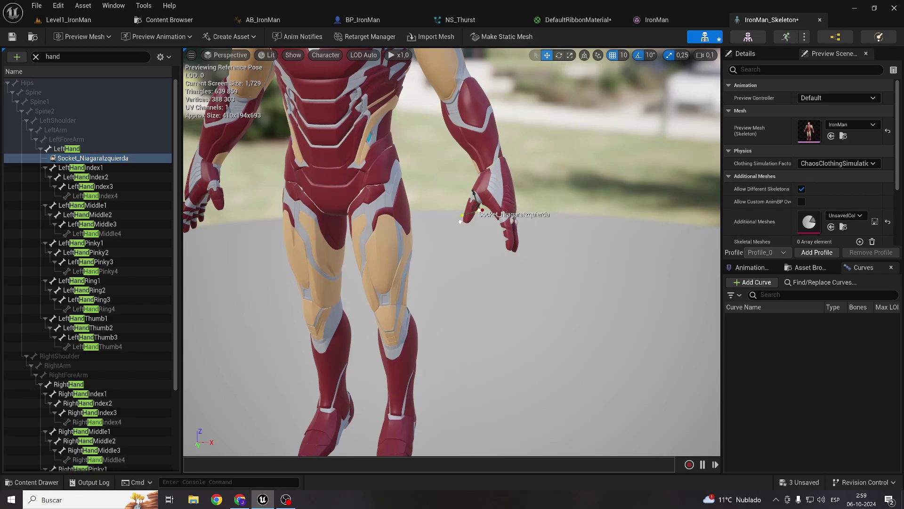
right_click_drag(461, 222, 461, 214)
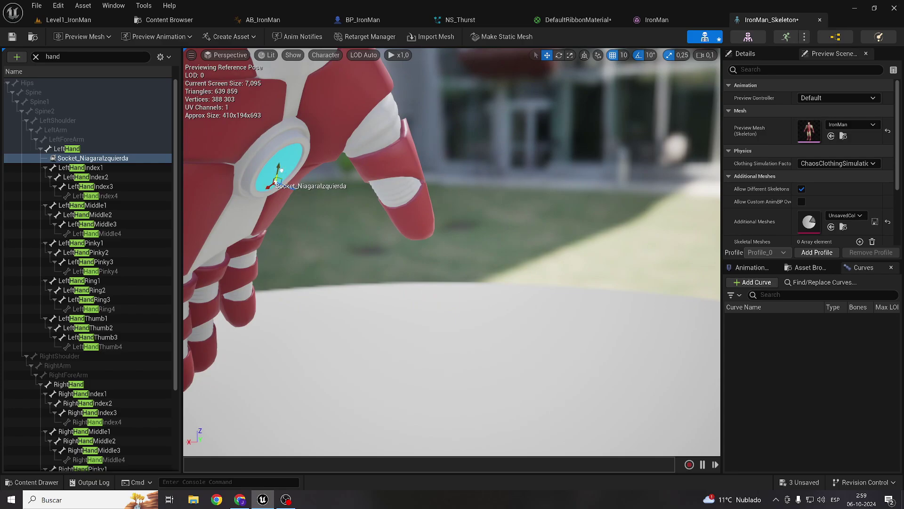
right_click_drag(308, 181, 309, 181)
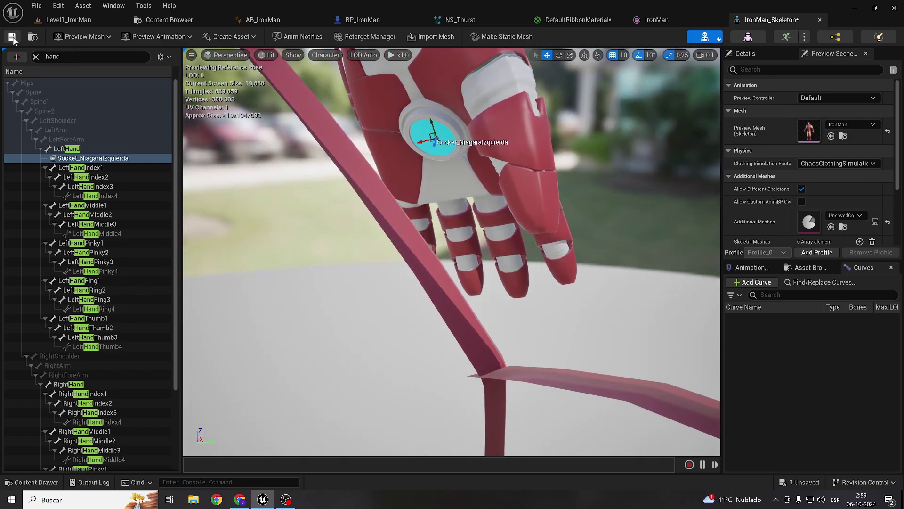
left_click(13, 38)
Add a Niagara Particle System component under Mesh named Niagara_ManoIzquierda
left_click(369, 27)
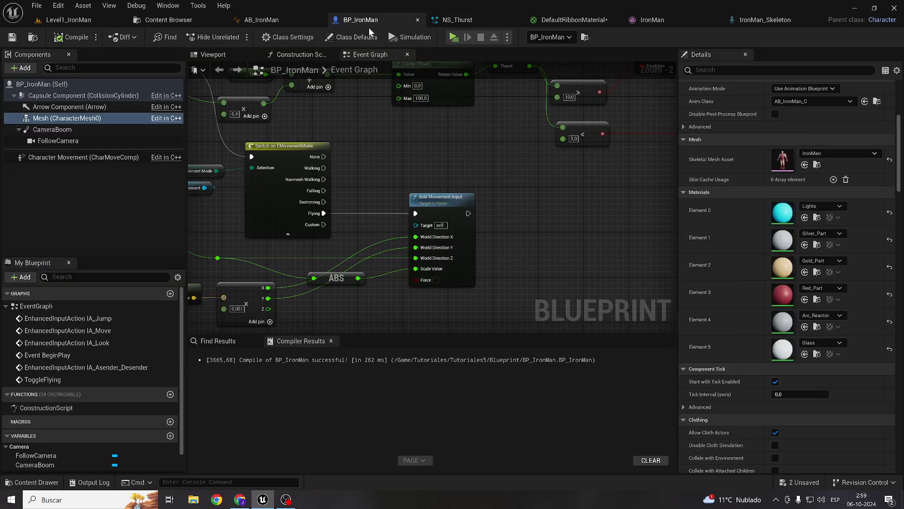
left_click(214, 55)
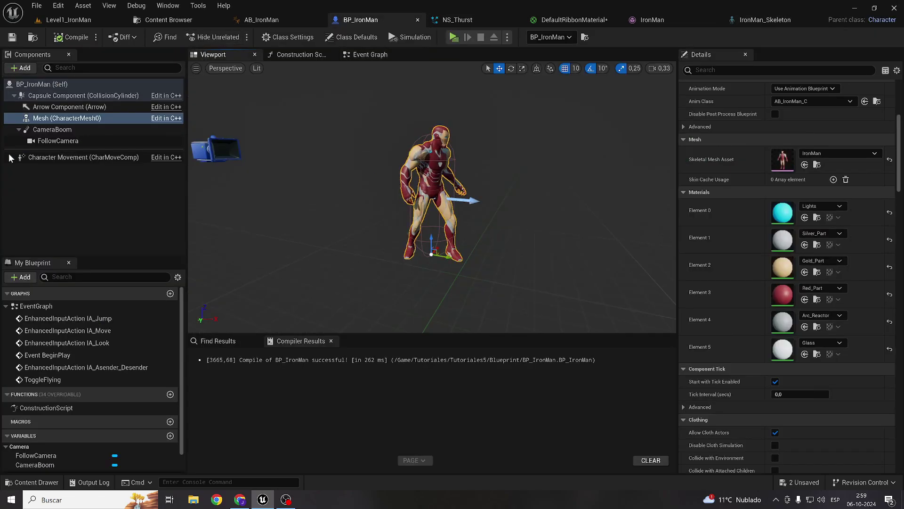
left_click(21, 69)
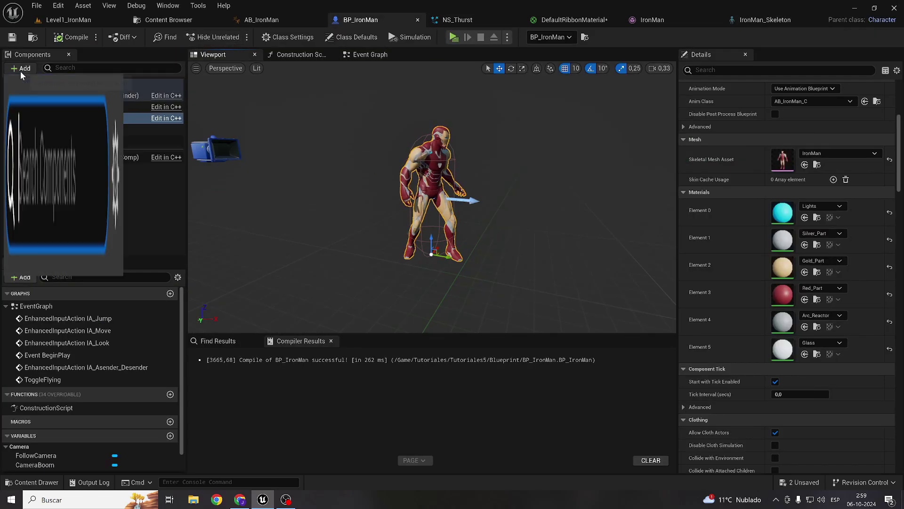
left_click(21, 139)
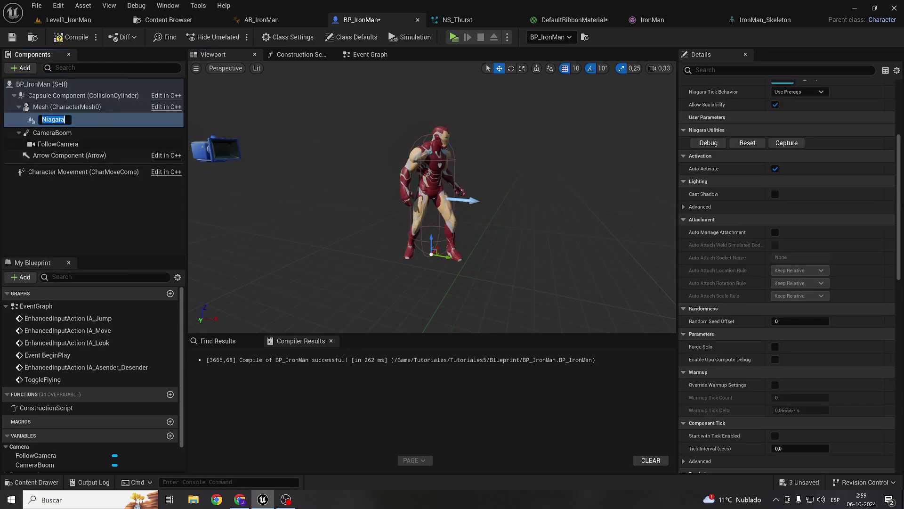
scroll(835, 167, "up", 4)
type("_ManoIzquierda")
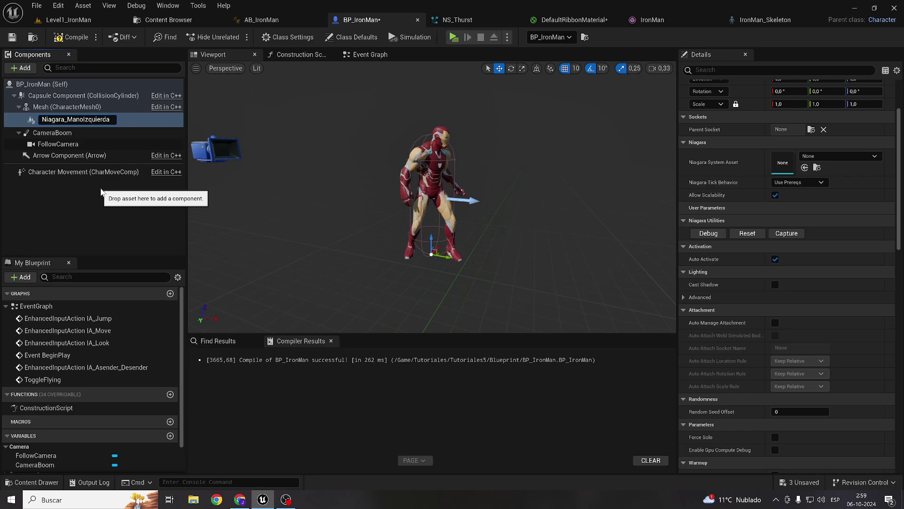
key("Return")
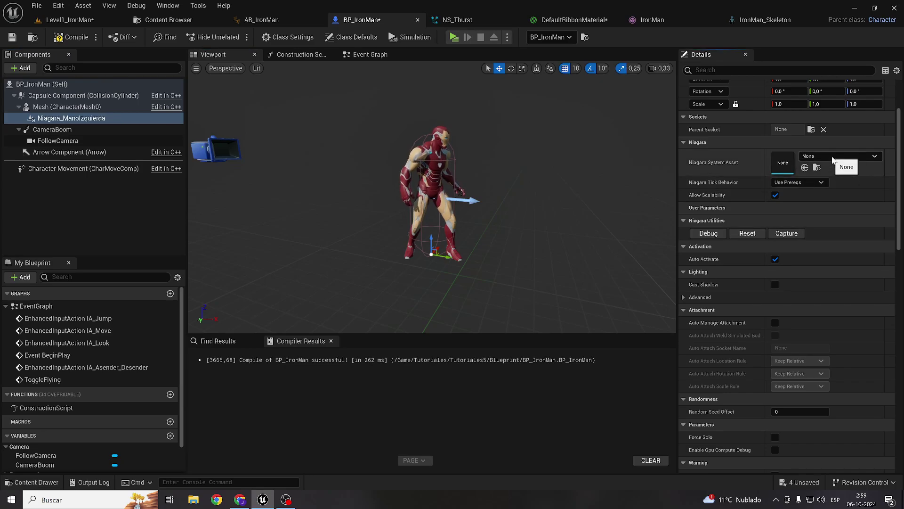
Set the component's Niagara System Asset to NS_Thurst
left_click(833, 160)
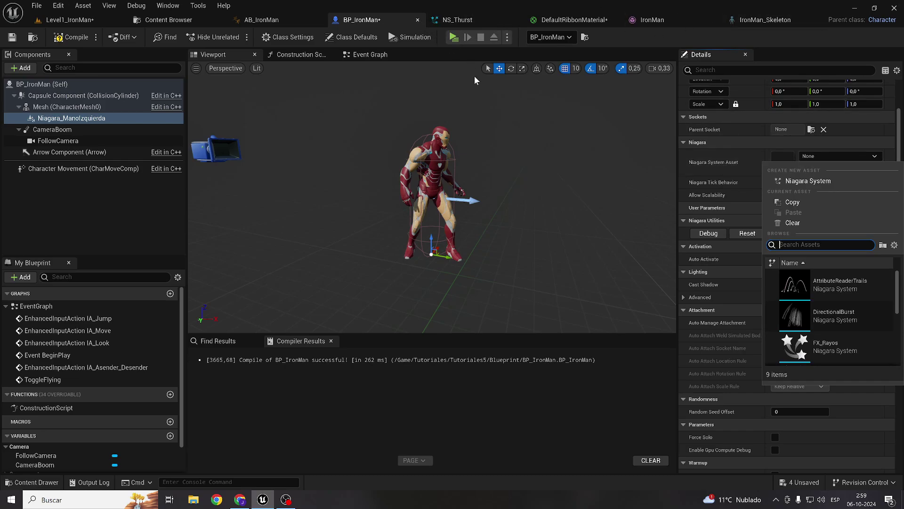
type("NS_t")
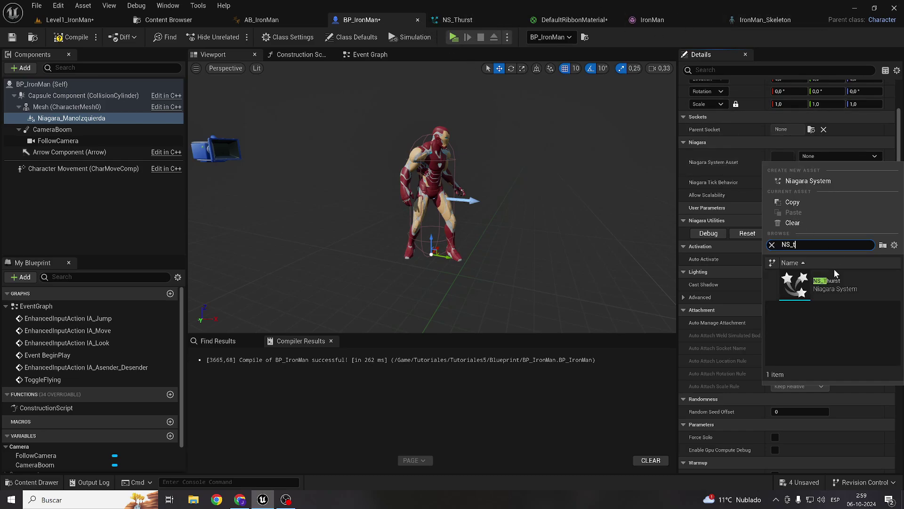
key("Return")
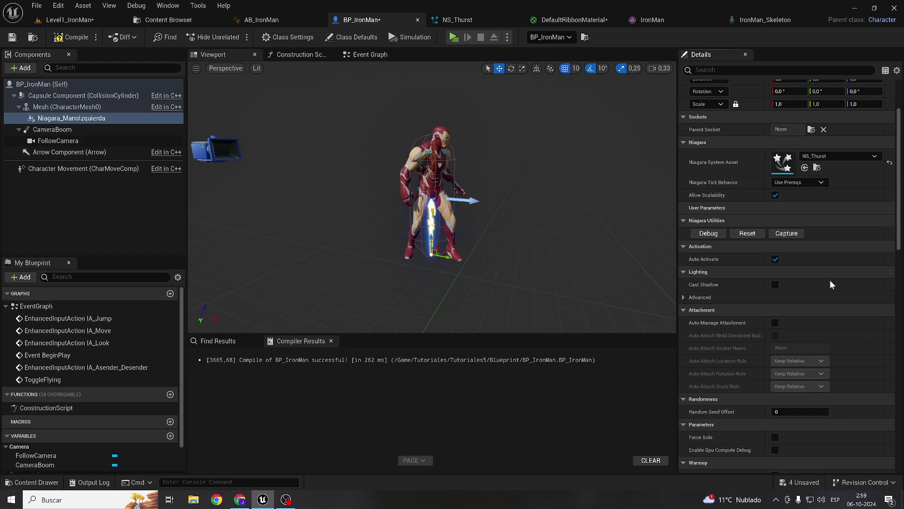
Attach Niagara_ManoIzquierda to the Socket_NiagaraIzquierda parent socket
left_click_drag(486, 254, 491, 253)
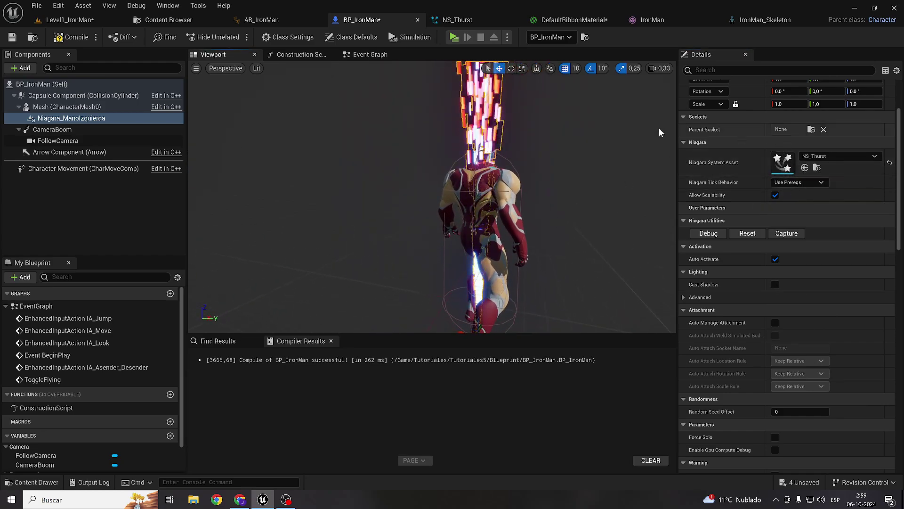
left_click(812, 129)
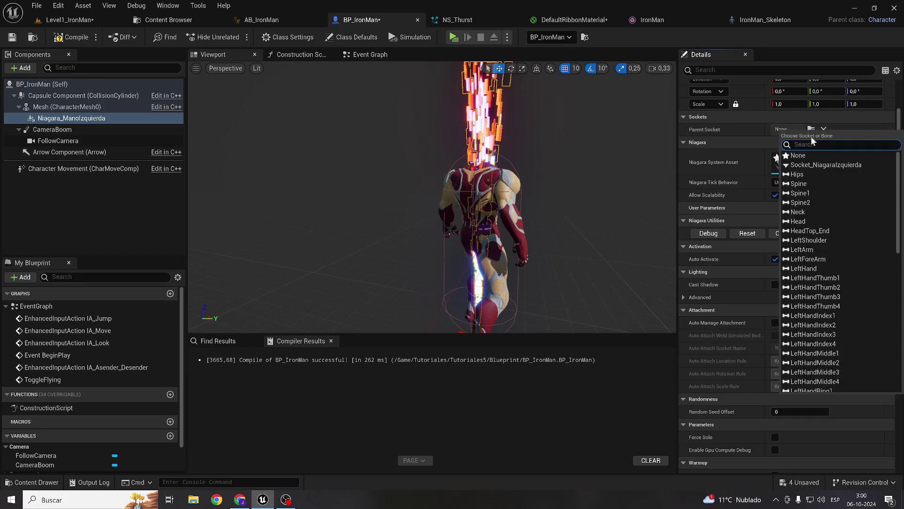
left_click(827, 165)
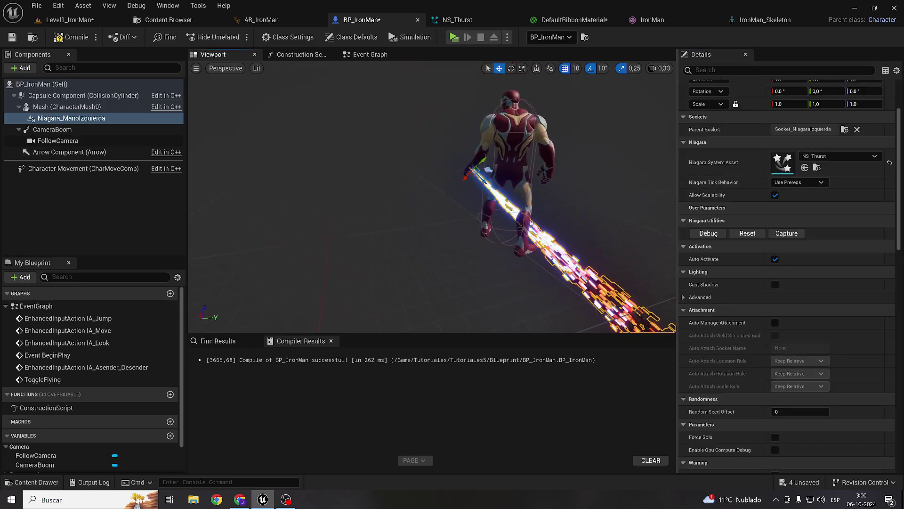
right_click_drag(424, 198, 471, 197)
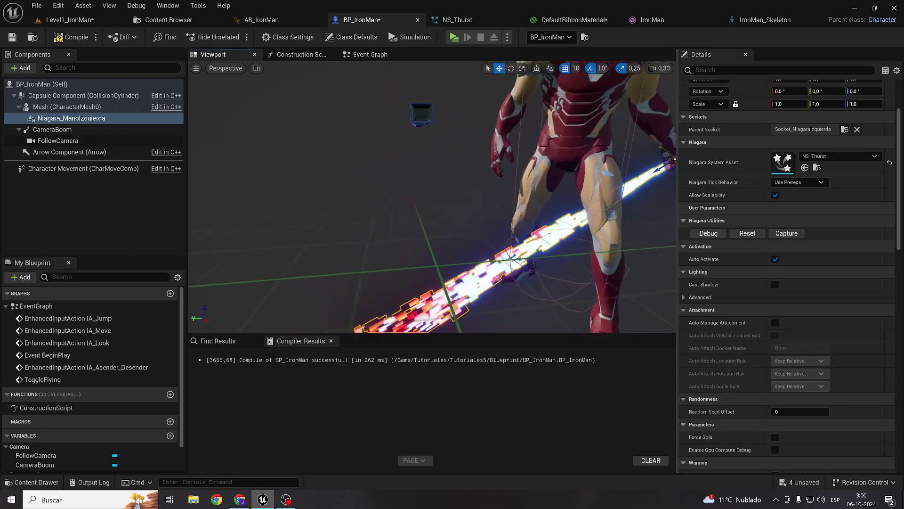
right_click_drag(349, 154, 396, 154)
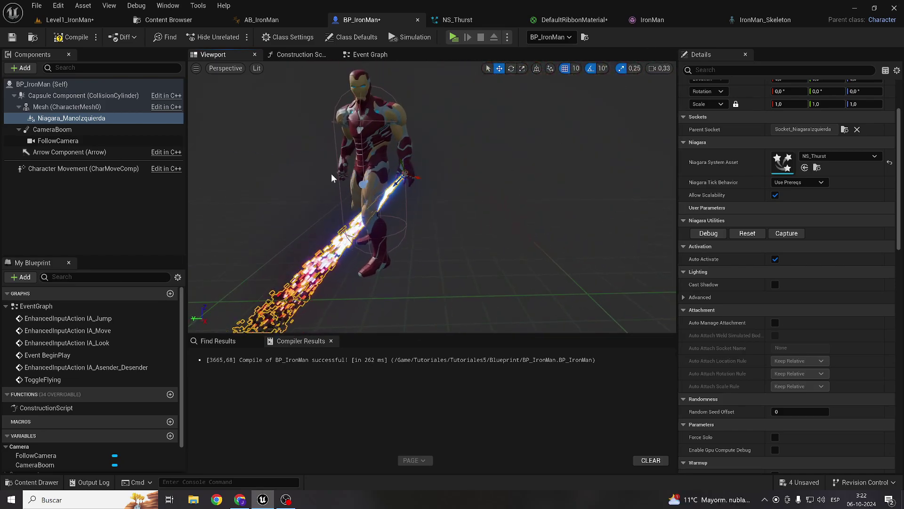
Duplicate Niagara_ManoIzquierda and rename the copy Niagara_ManoDerecha
left_click(47, 107)
left_click(50, 120)
right_click(51, 121)
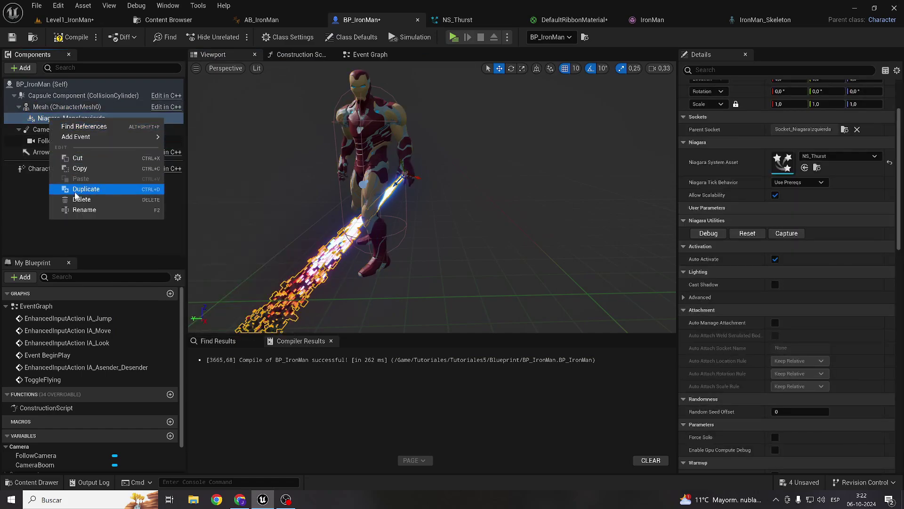
left_click(76, 191)
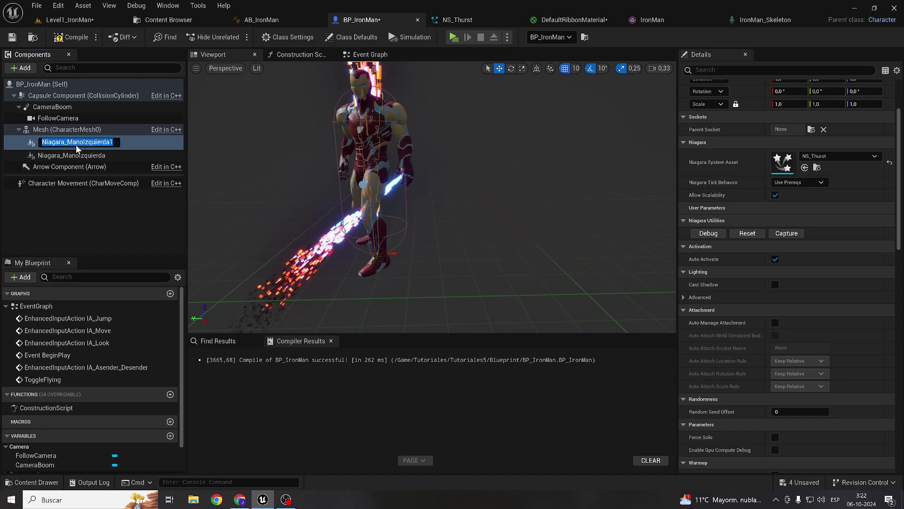
left_click_drag(85, 141, 182, 152)
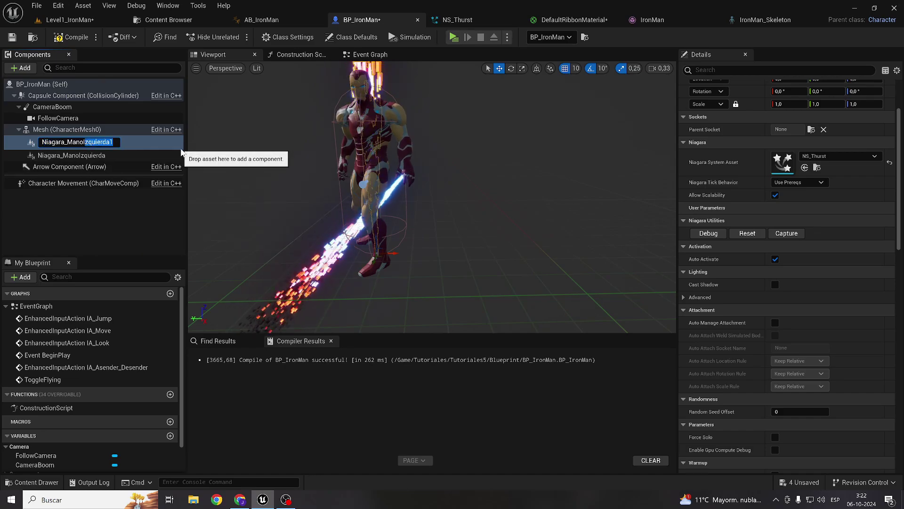
key("BackSpace")
key("BackSpace")
type("Dere")
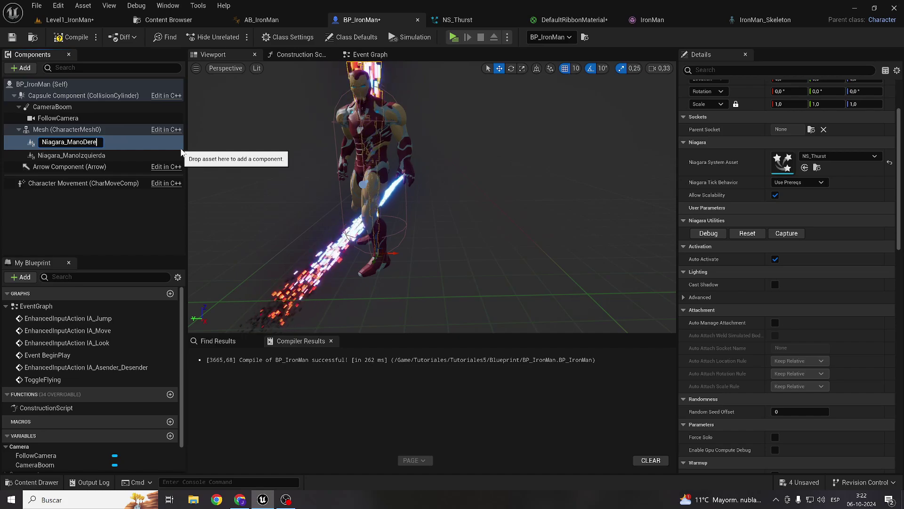
type("cha")
key("Return")
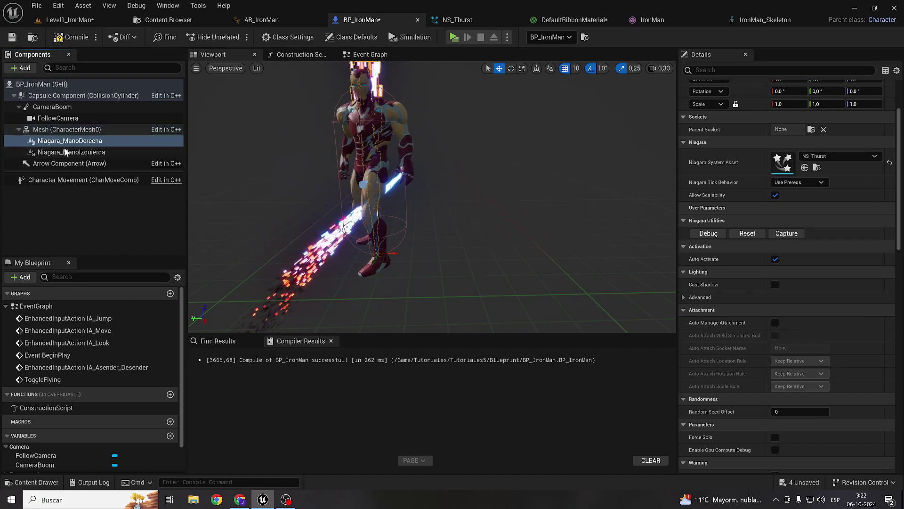
left_click_drag(541, 141, 586, 63)
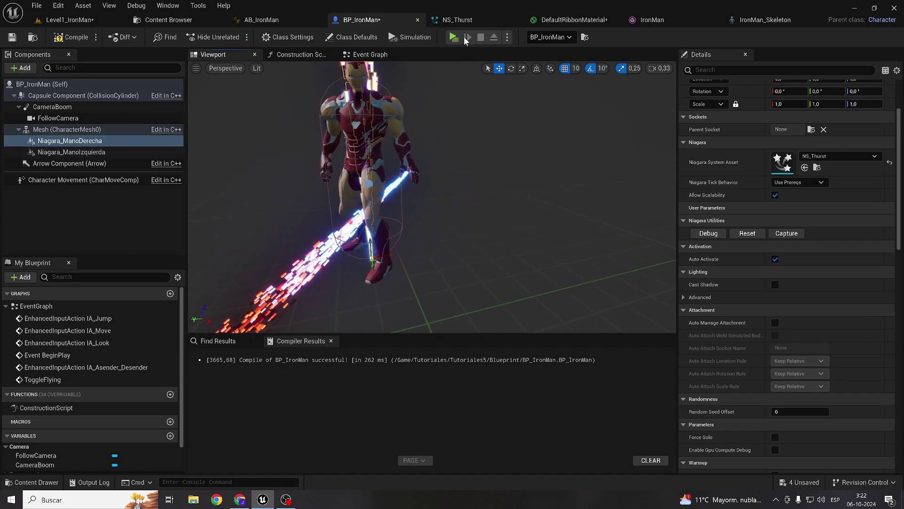
Add a RightHandSocket under the RightHand bone in IronMan_Skeleton and select it
left_click(765, 20)
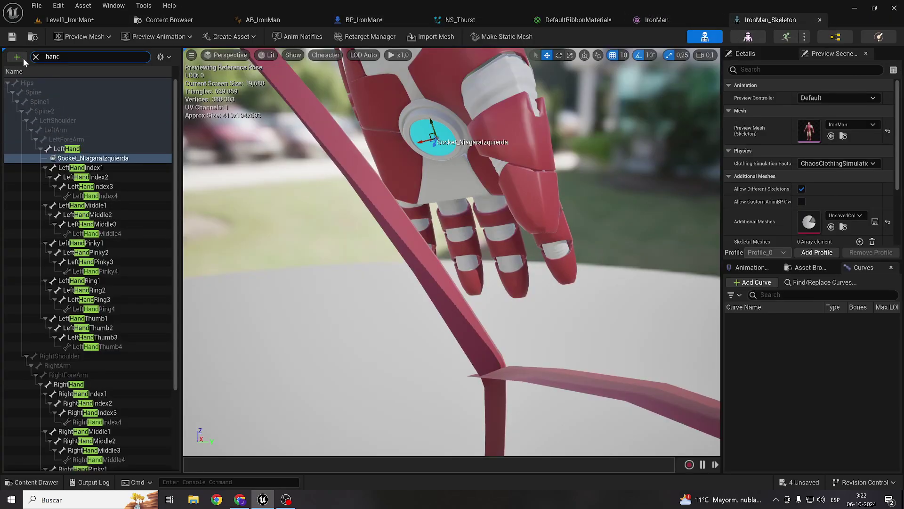
left_click(69, 384)
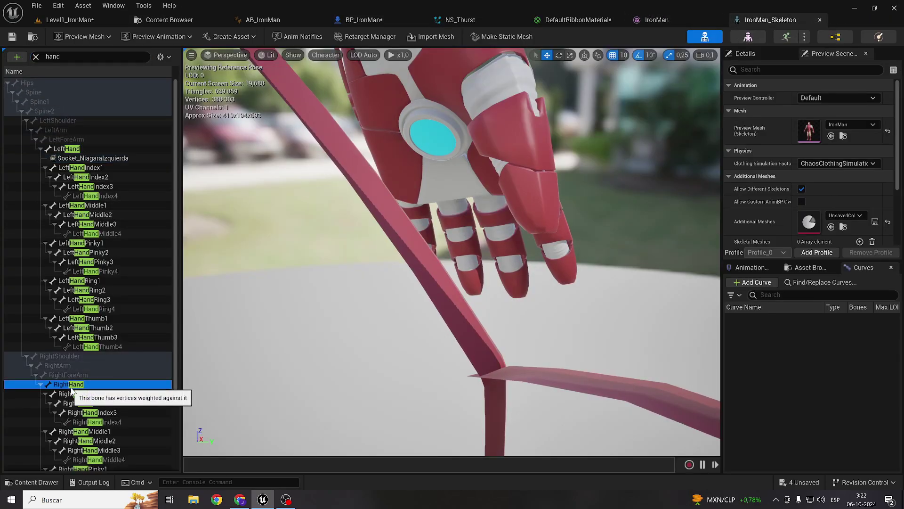
left_click_drag(386, 227, 368, 283)
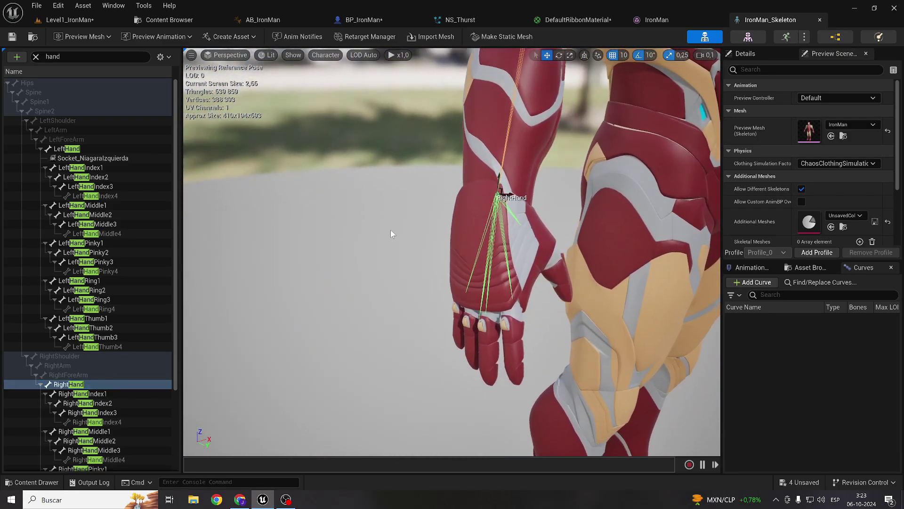
left_click_drag(386, 227, 394, 232)
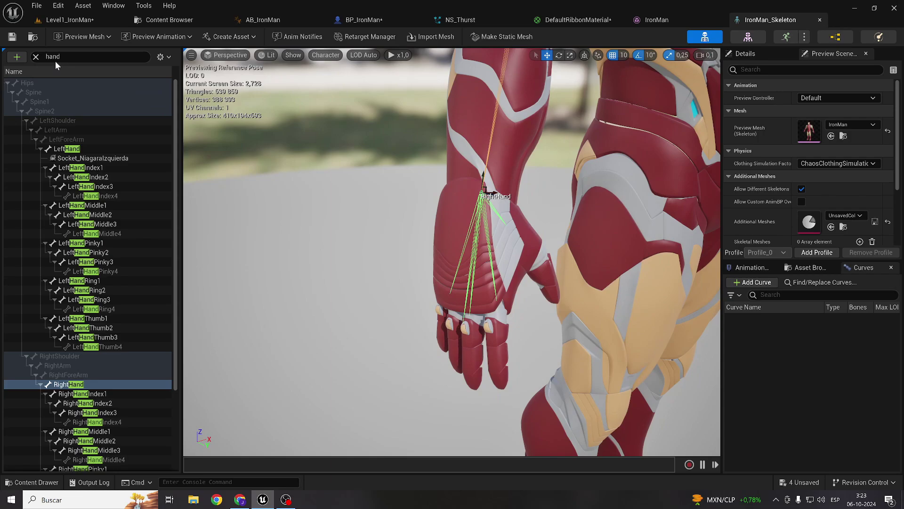
right_click(68, 384)
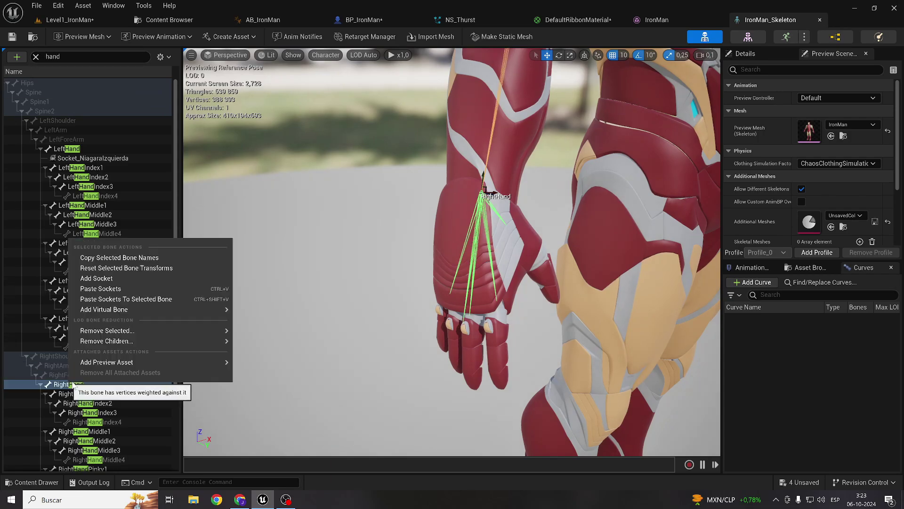
left_click(116, 278)
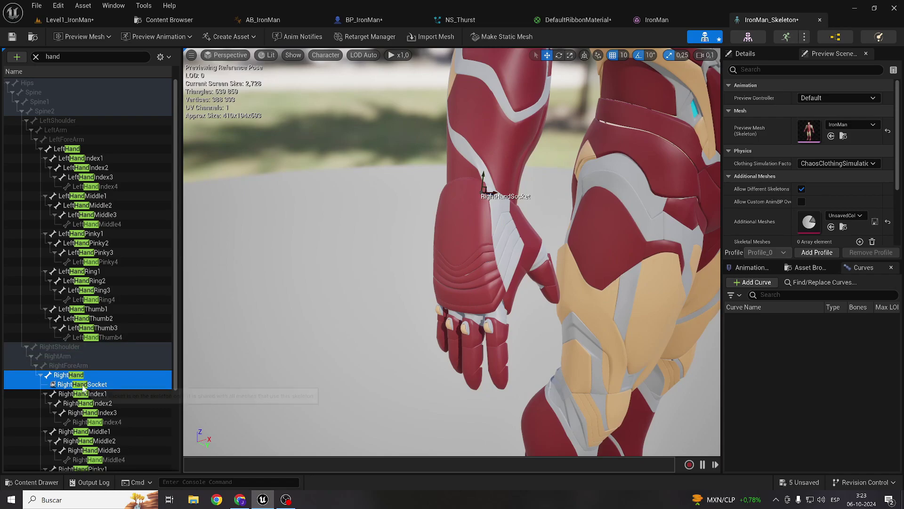
left_click(83, 384)
Rename the right-hand socket to Socket_ManoNiagaraDerecha
left_click(83, 384)
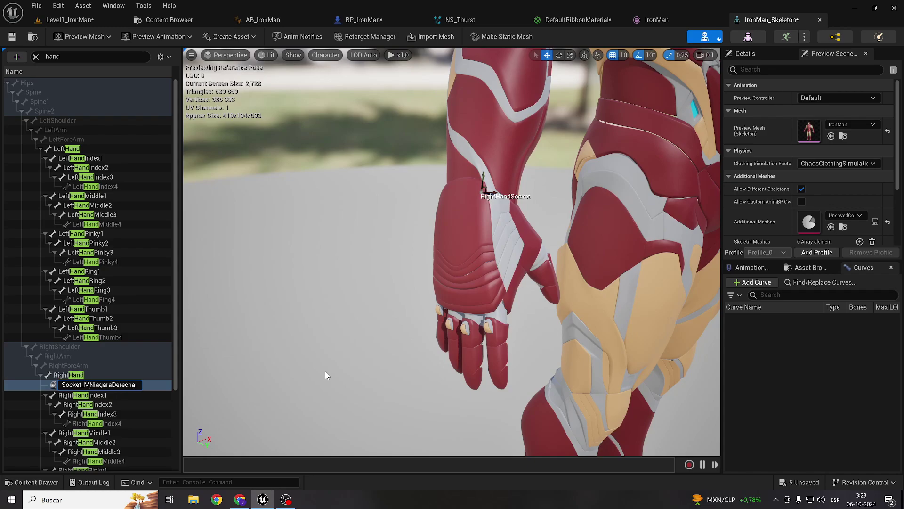
type("ano")
key("Return")
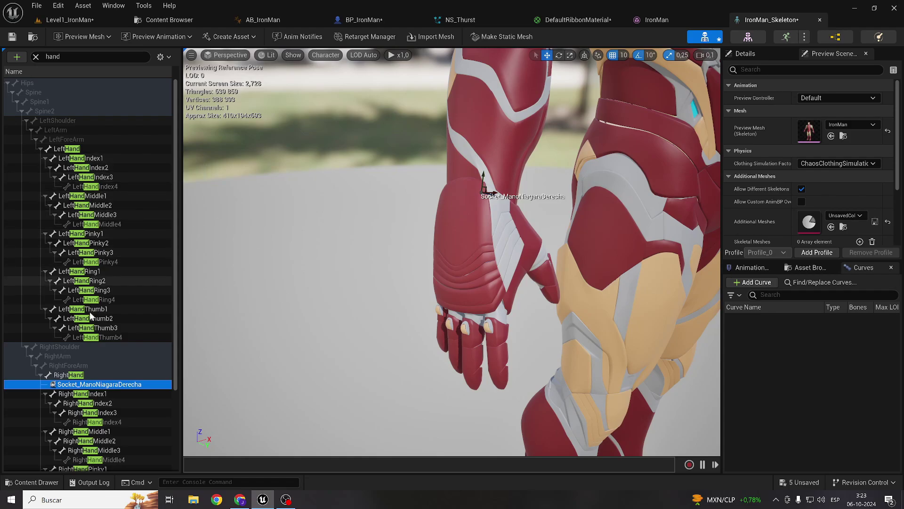
scroll(113, 408, "down", 2)
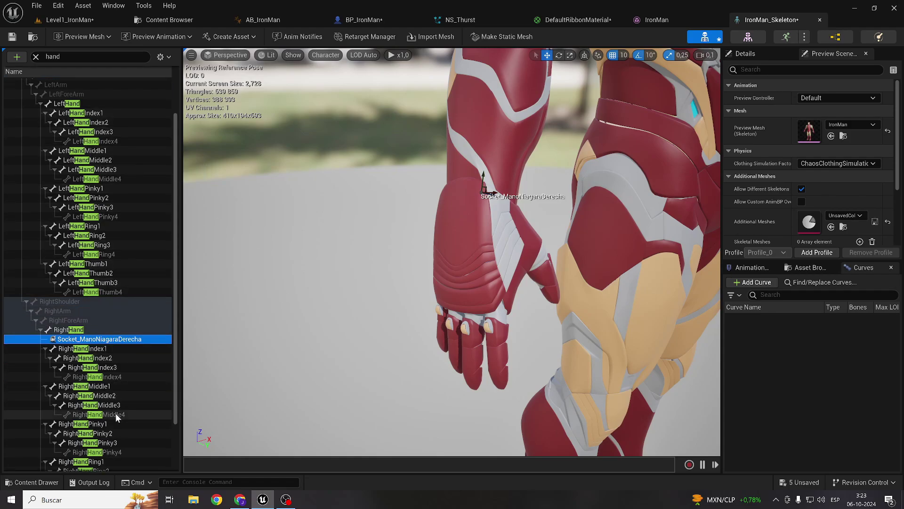
scroll(117, 415, "down", 3)
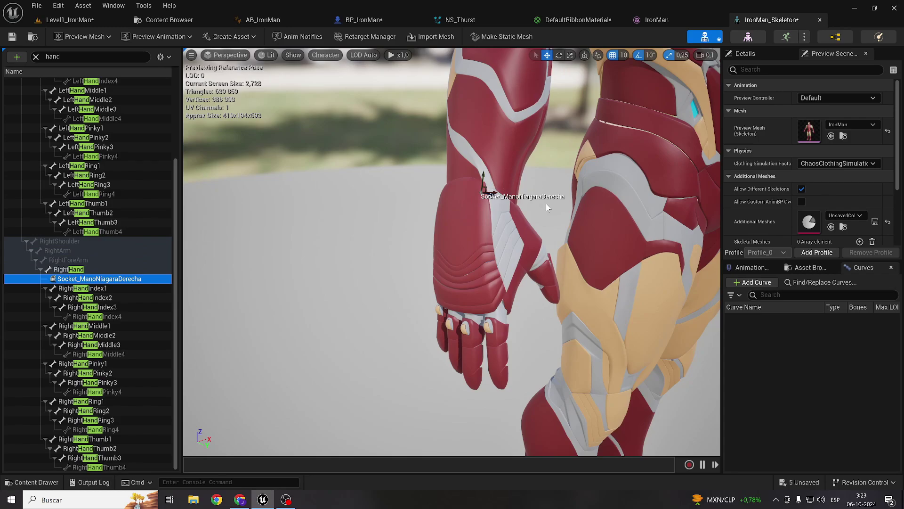
Move the socket onto the right palm repulsor and save the skeleton
left_click_drag(547, 207, 405, 208, "alt")
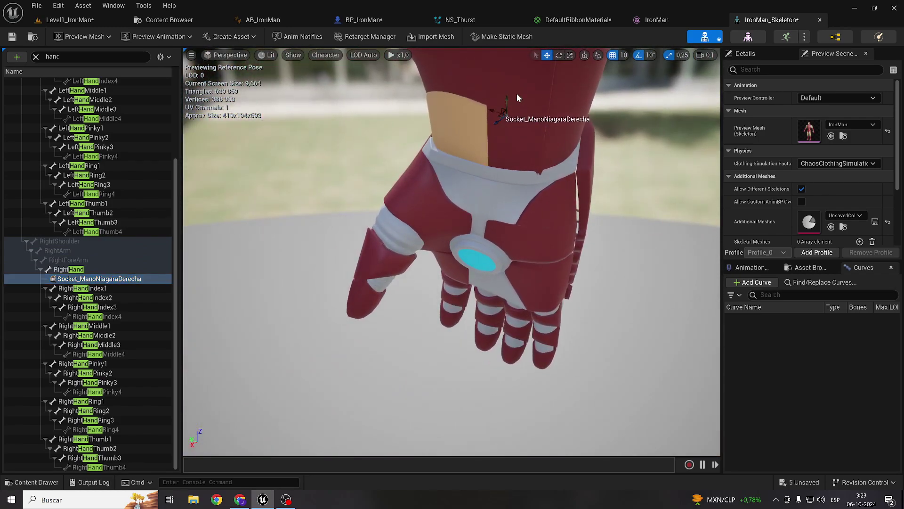
mouse_move(506, 101)
left_mouse_down()
mouse_move(491, 257)
mouse_move(473, 245)
mouse_move(354, 278)
mouse_move(361, 177)
mouse_move(196, 231)
mouse_move(287, 238)
mouse_move(263, 245)
mouse_move(292, 239)
mouse_move(312, 264)
mouse_move(336, 258)
mouse_move(324, 276)
mouse_move(434, 242)
mouse_move(420, 249)
left_mouse_up()
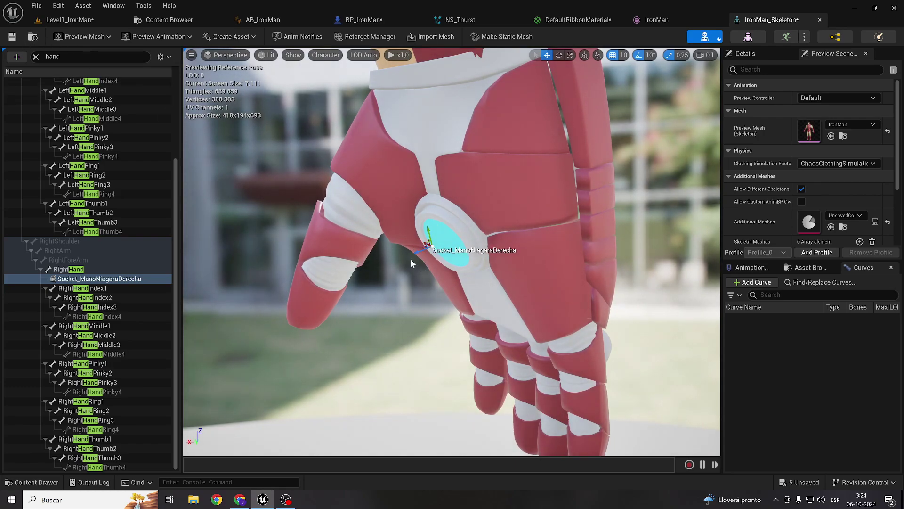
left_click_drag(417, 251, 425, 251)
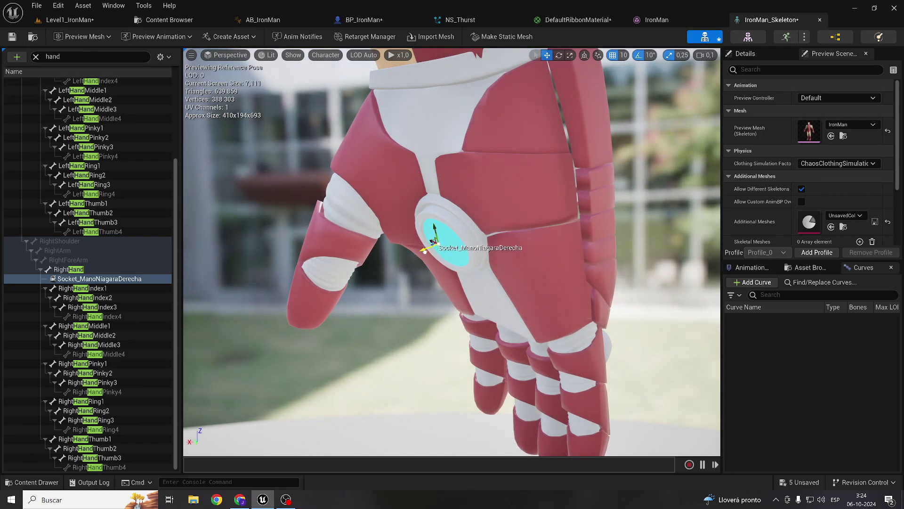
left_click(12, 37)
left_click(368, 20)
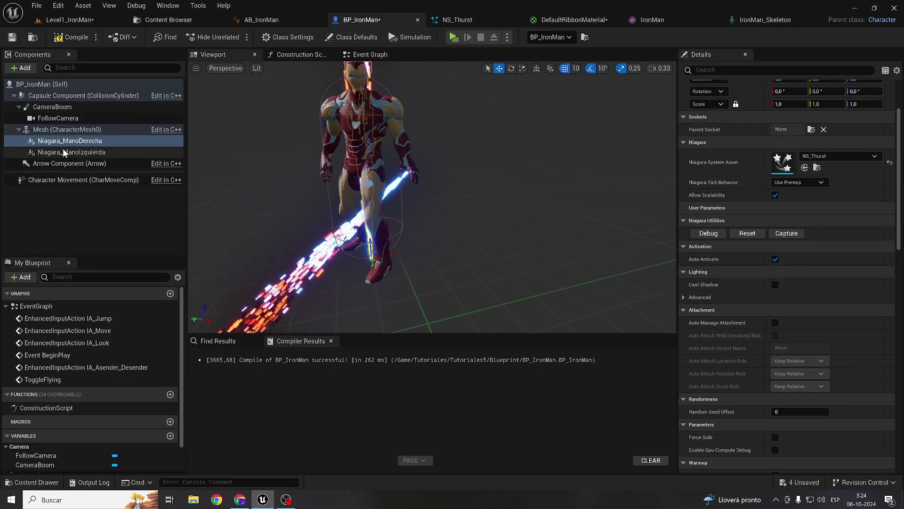
Parent Niagara_ManoDerecha to Socket_ManoNiagaraDerecha and compile BP_IronMan
left_click(811, 130)
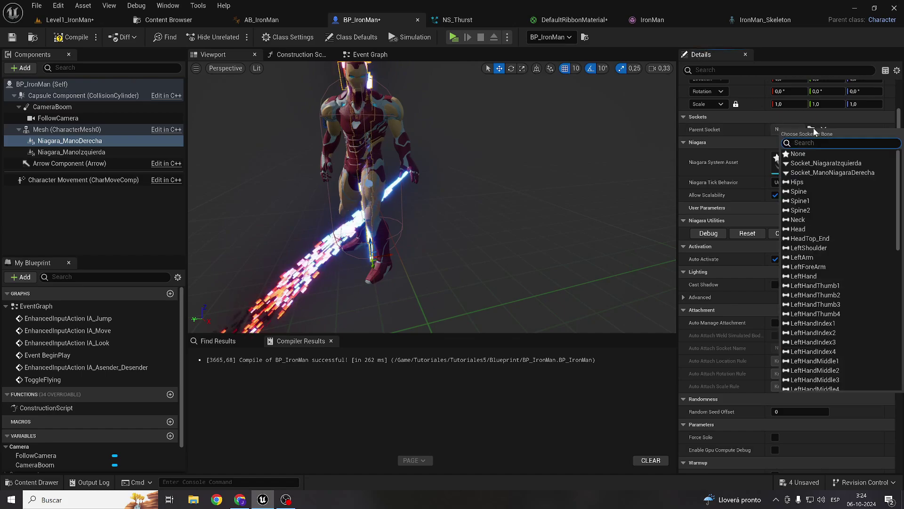
left_click(820, 174)
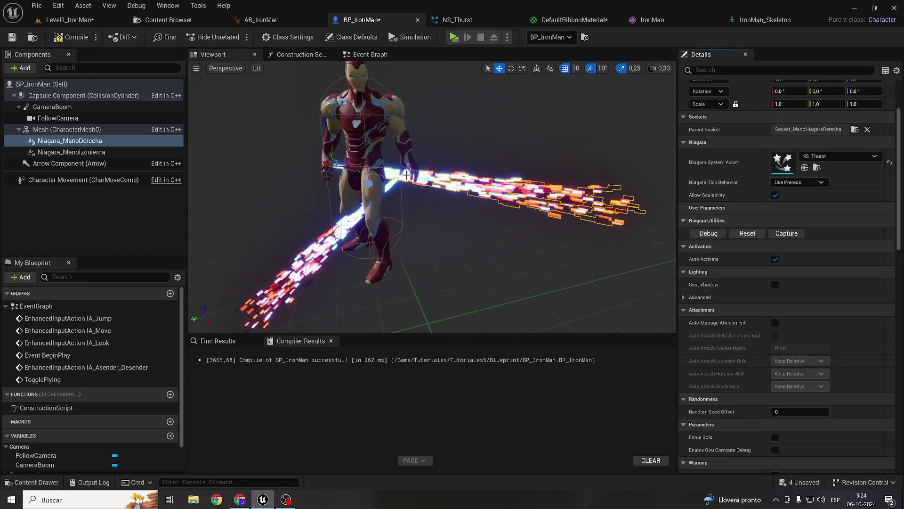
key("f")
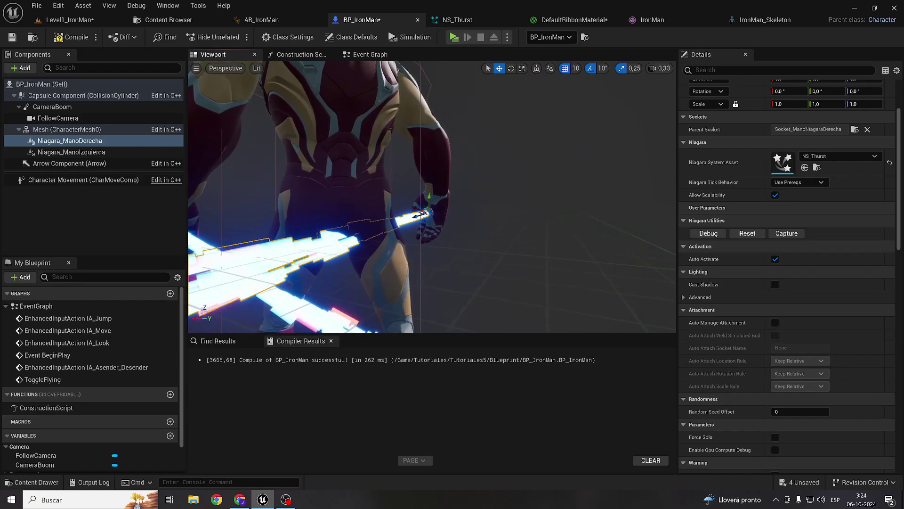
left_click_drag(424, 198, 518, 198, "alt")
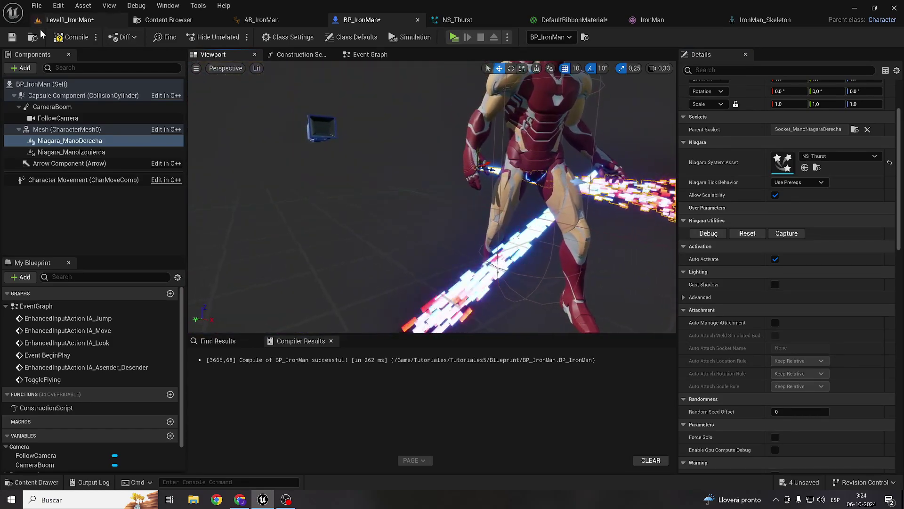
left_click(70, 37)
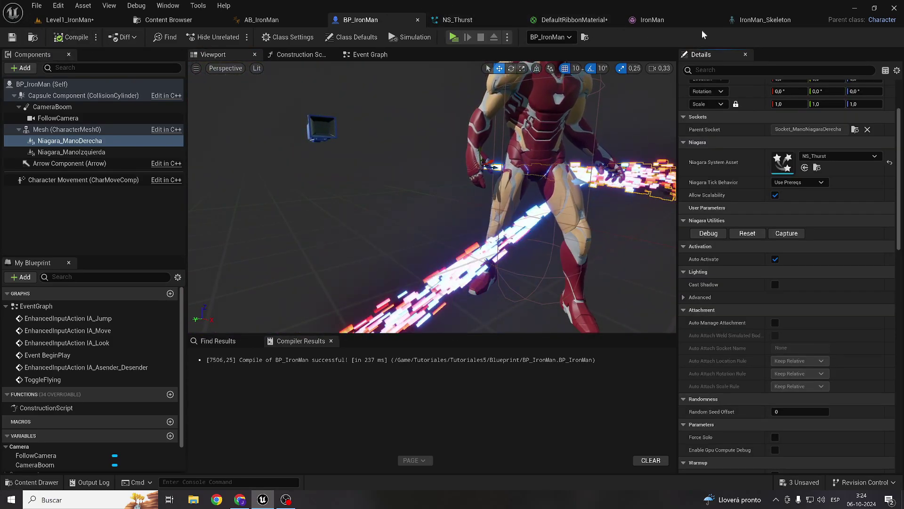
left_click(744, 20)
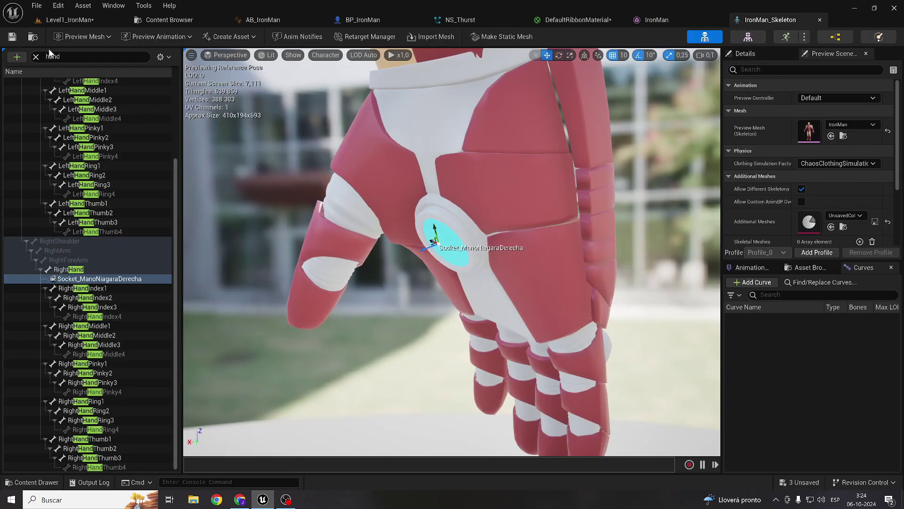
Search 'foo' in the skeleton tree and add a socket to the LeftFoot bone
left_click(74, 57)
type("foo")
left_click(47, 112)
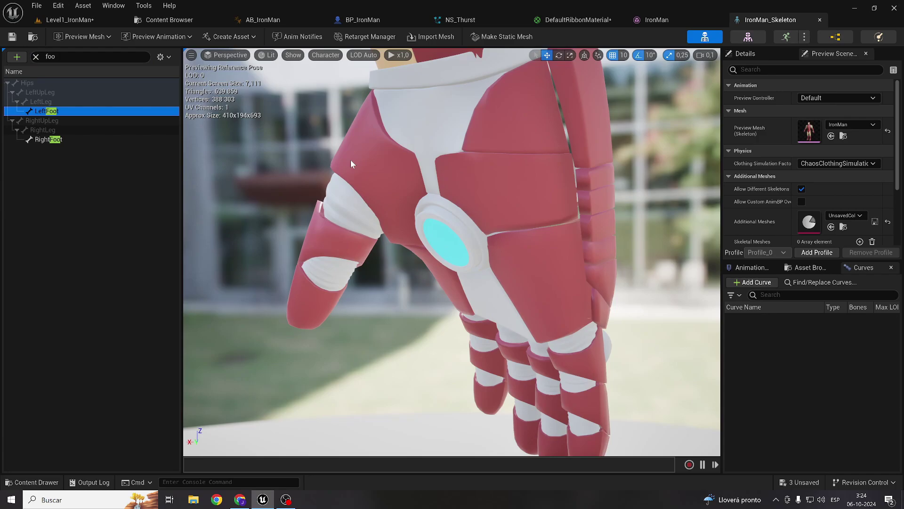
key("f")
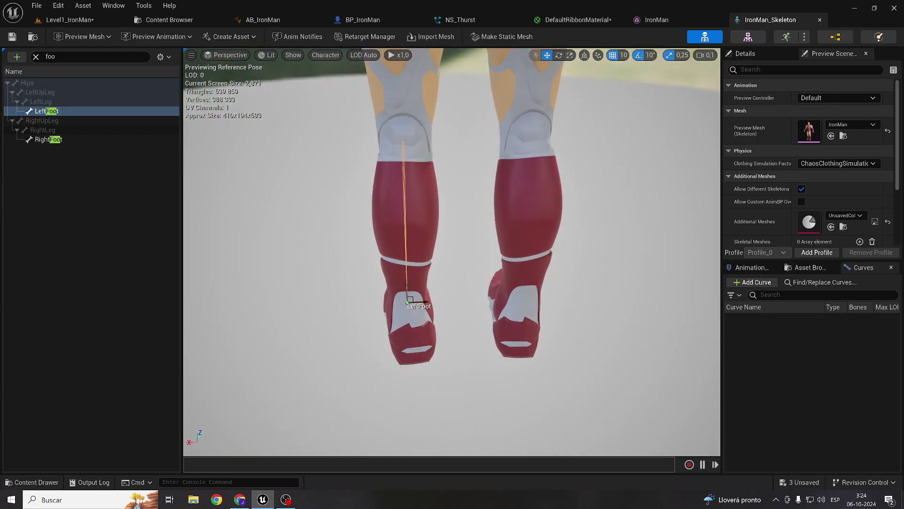
left_click_drag(409, 264, 696, 292, "alt")
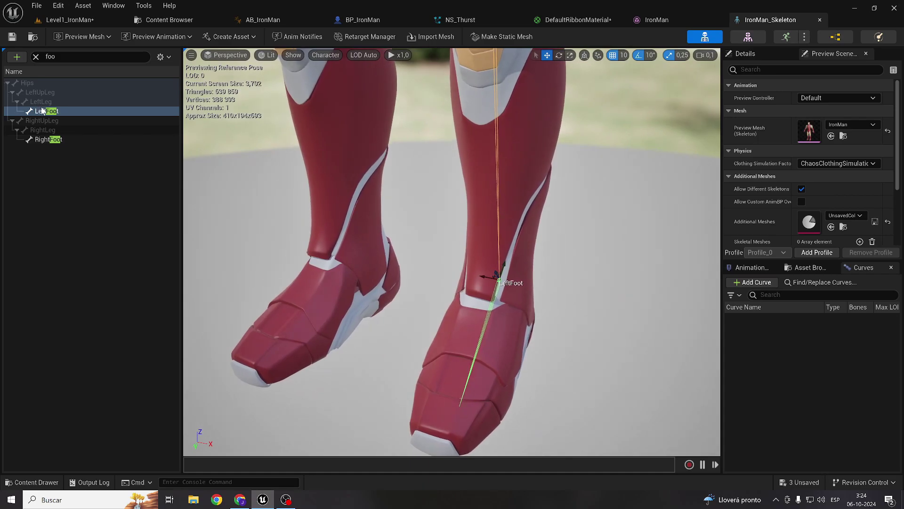
right_click(43, 111)
left_click(97, 149)
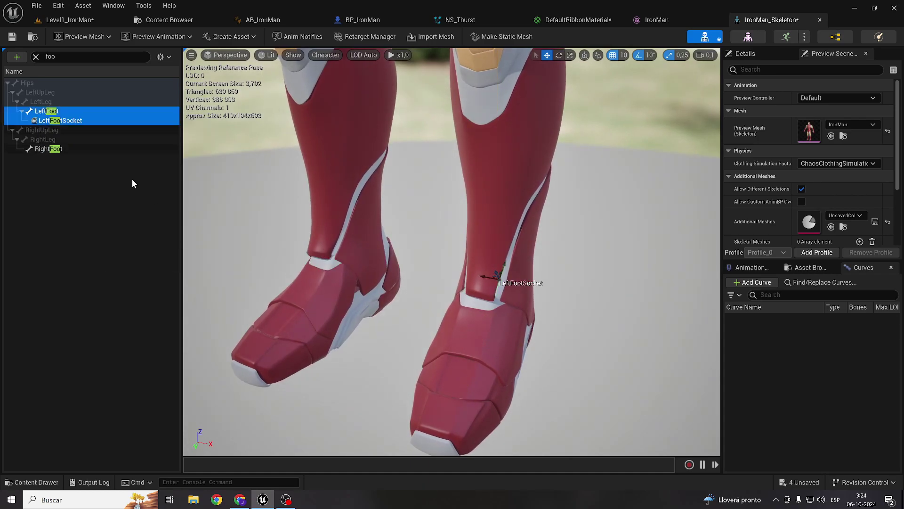
Rename the new left foot socket to Socket_PieIzquierdo
left_click(60, 121)
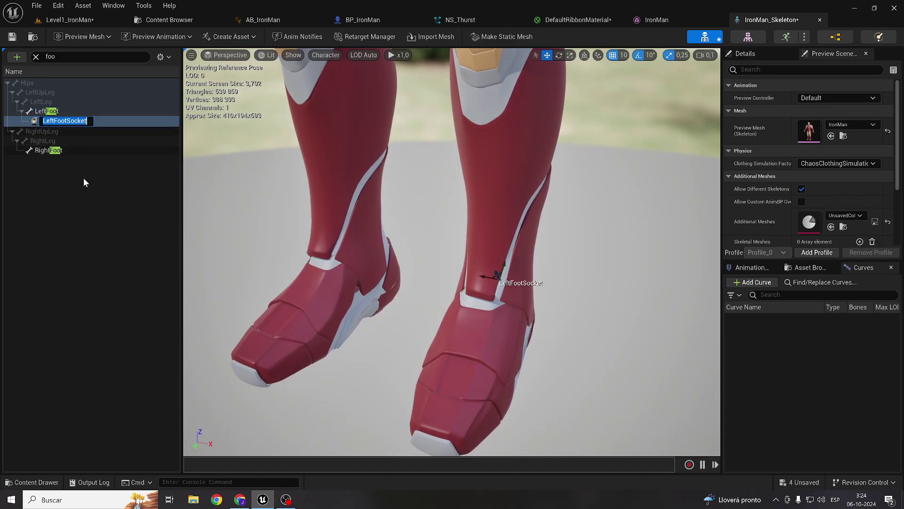
key("F2")
type("Socket")
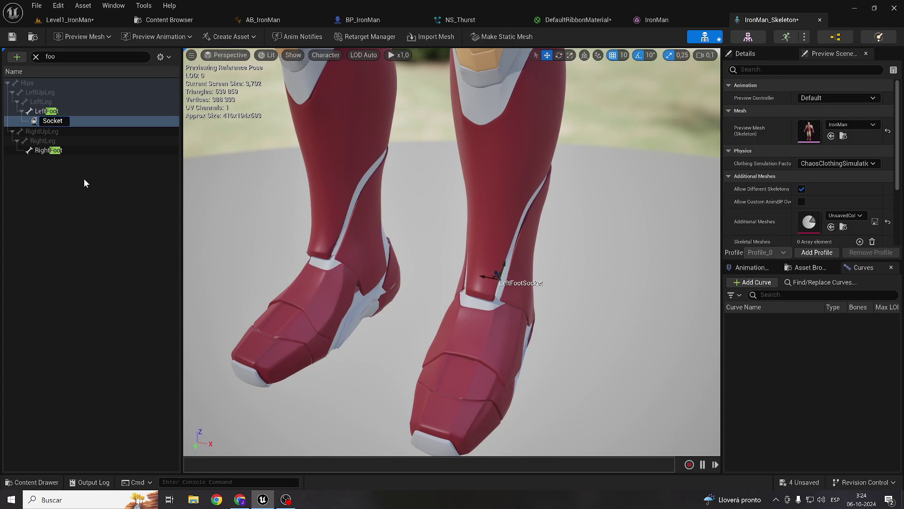
type("_D")
key("BackSpace")
type("PieIzq")
type("uierdpo")
key("BackSpace")
key("BackSpace")
type("o")
key("Return")
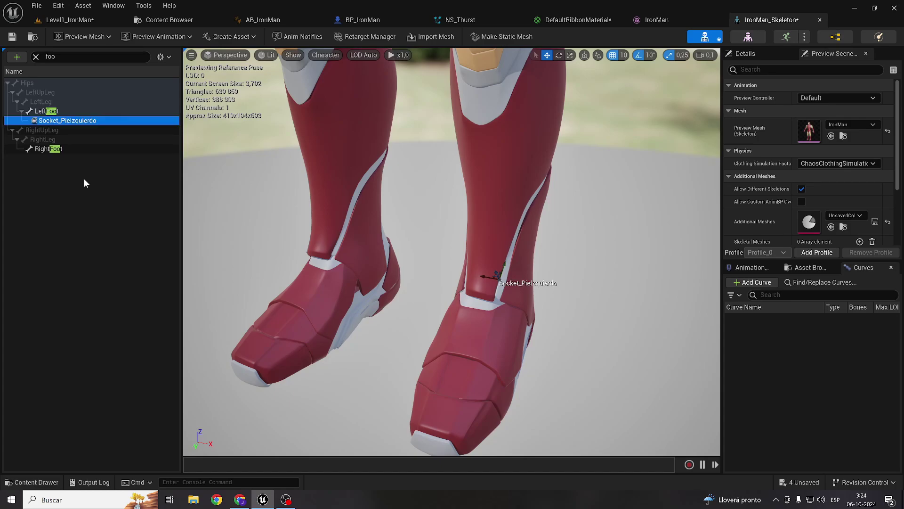
Move Socket_PieIzquierdo down onto the sole's cyan thruster disc
mouse_move(445, 242)
right_mouse_down()
mouse_move(424, 263)
mouse_move(423, 227)
right_mouse_up()
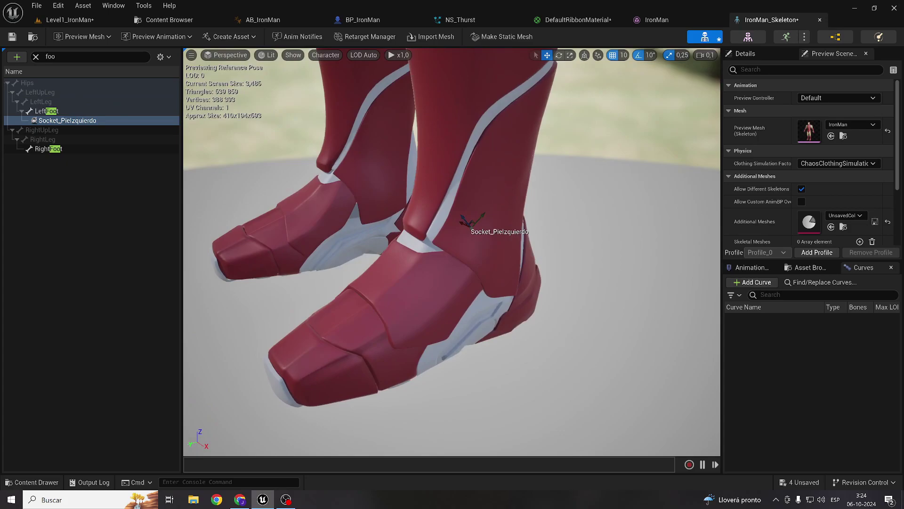
key("f")
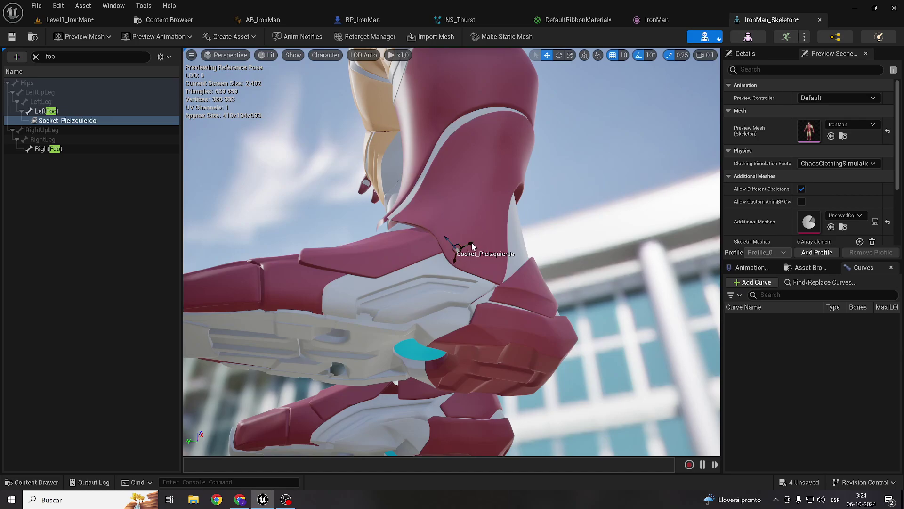
mouse_move(453, 261)
left_mouse_down()
mouse_move(406, 285)
mouse_move(468, 324)
mouse_move(433, 347)
left_mouse_up()
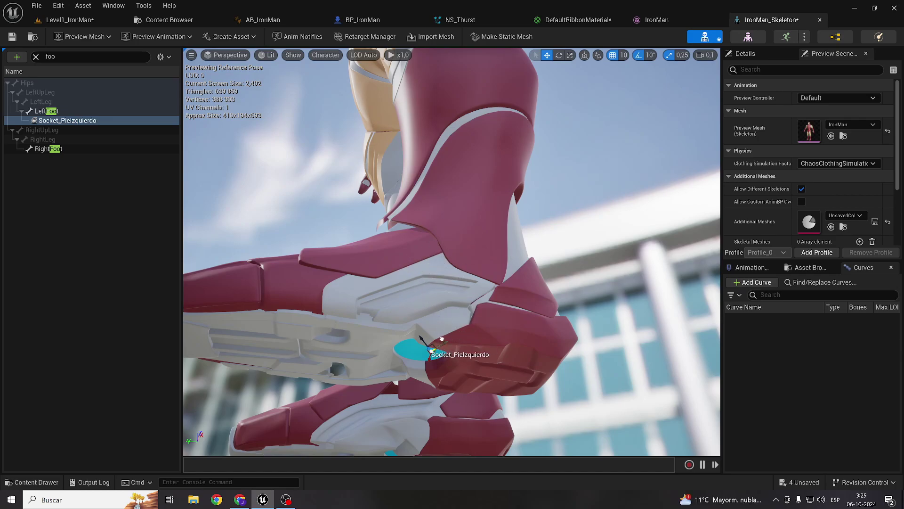
right_click_drag(443, 356, 131, 208)
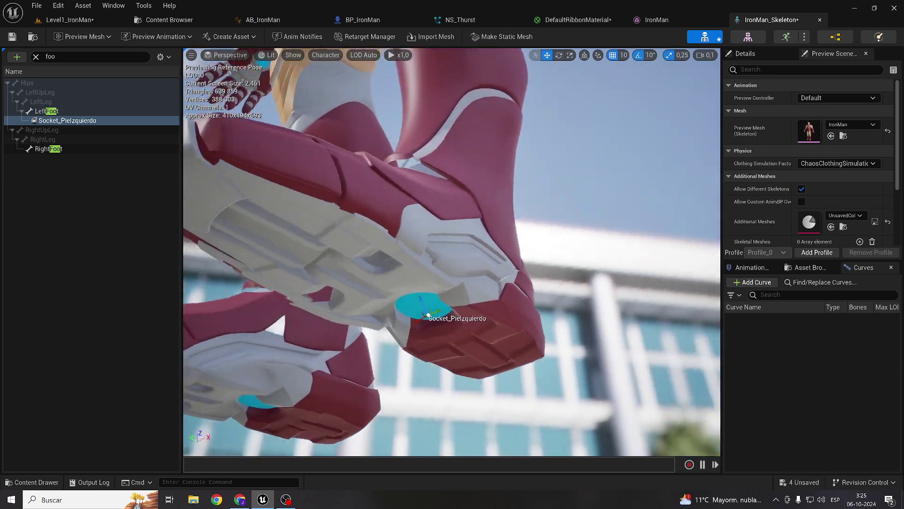
Paste a socket onto the RightFoot bone, then undo the last socket move
left_click(48, 148)
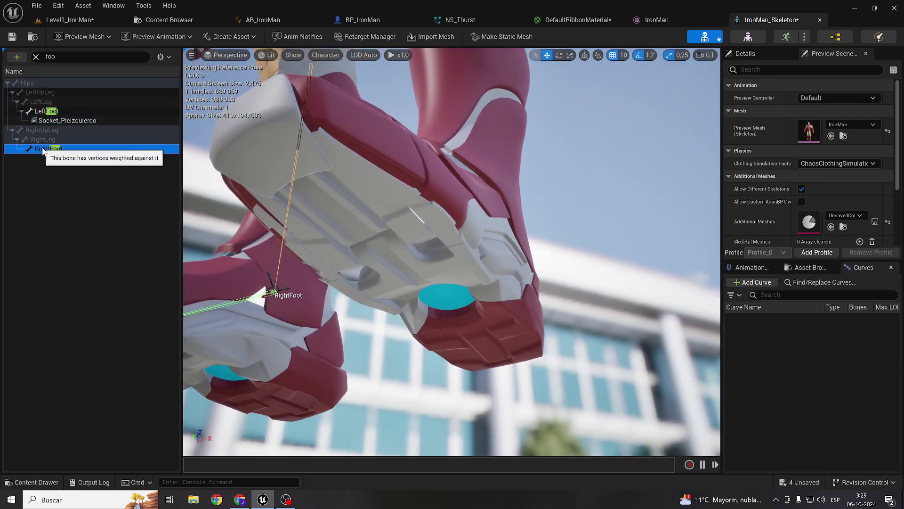
right_click(44, 149)
left_click(83, 200)
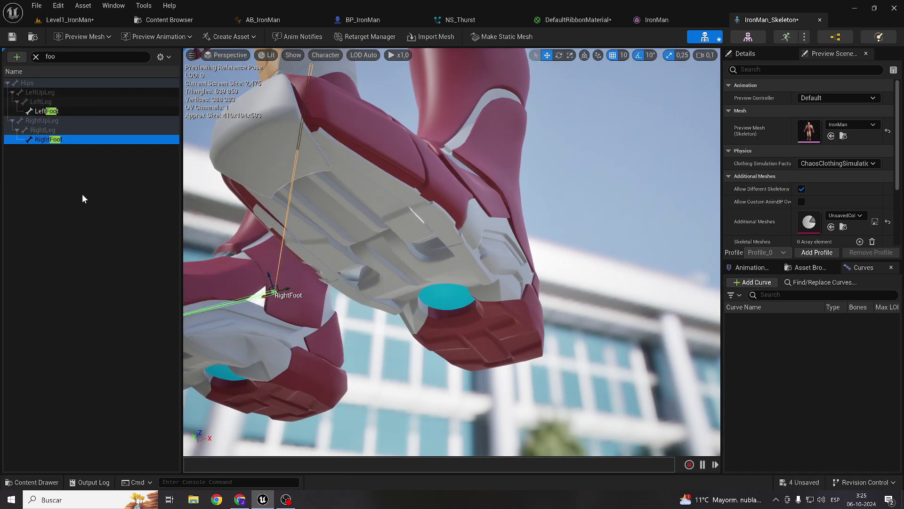
left_click(82, 193)
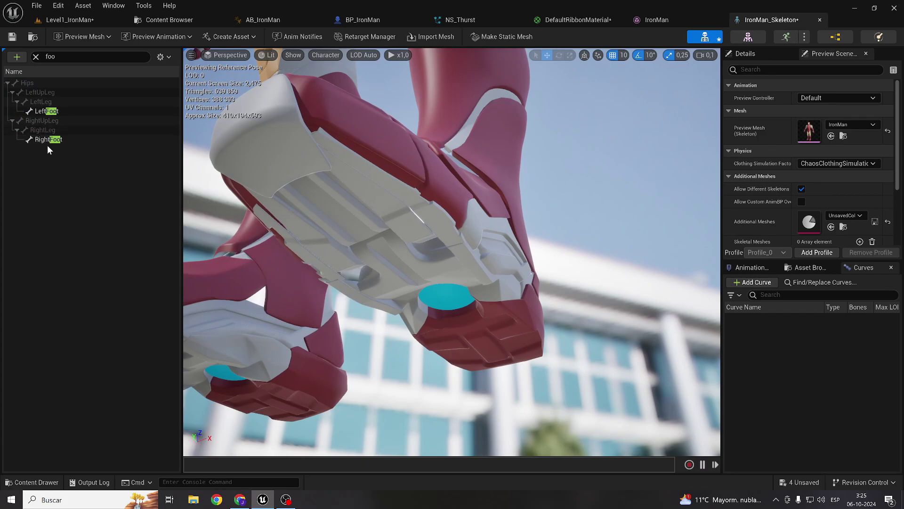
key("ctrl+z")
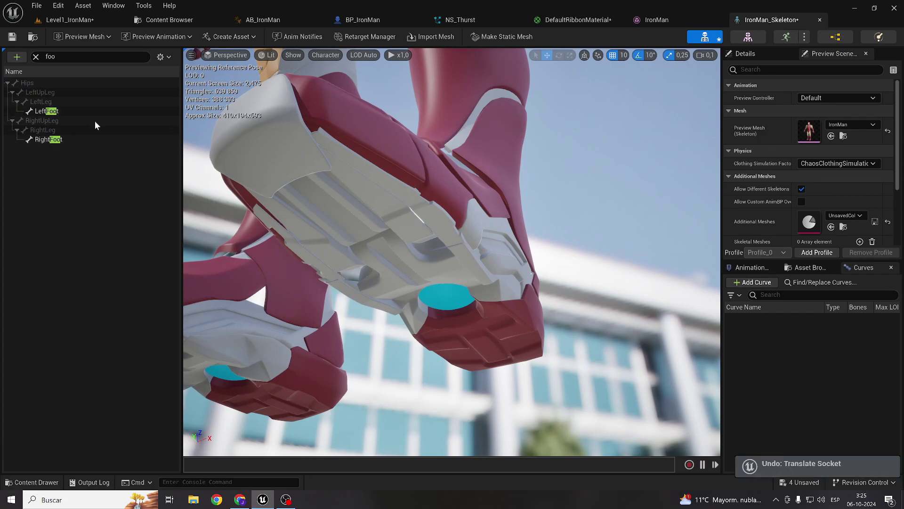
Search 'so', select Socket_PieIzquierdo, and reposition it onto the cyan sole disc
left_click(52, 111)
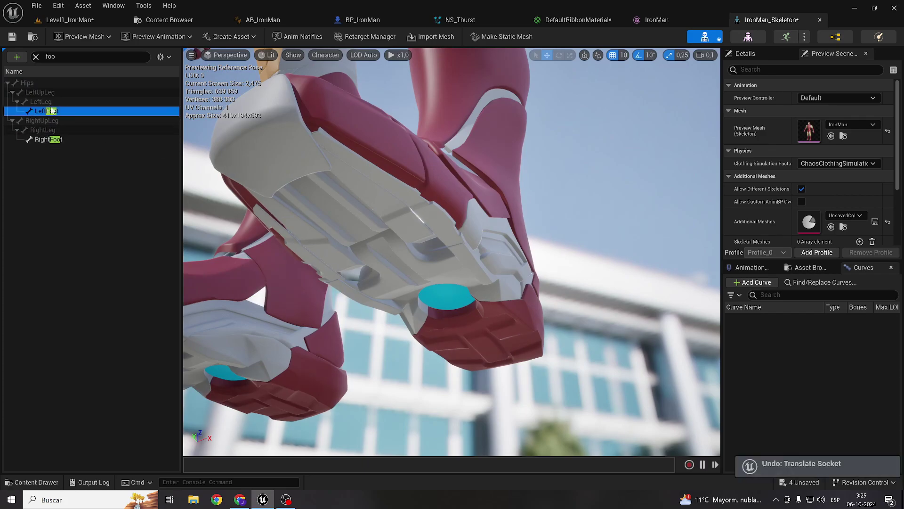
left_click(74, 57)
type("socke")
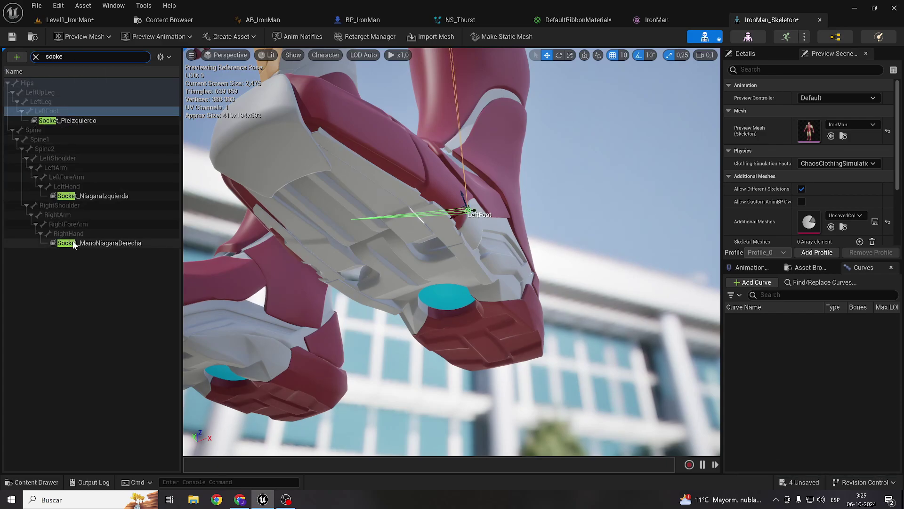
left_click(75, 121)
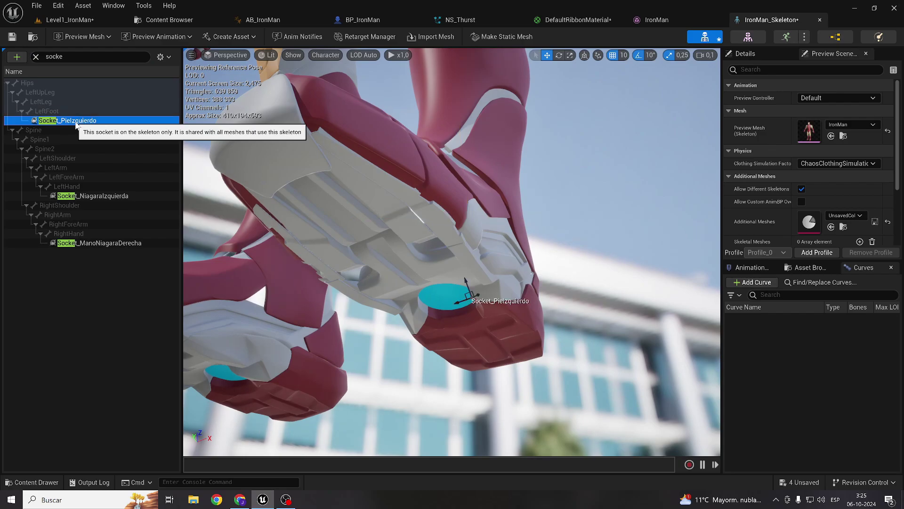
left_click_drag(458, 300, 433, 303)
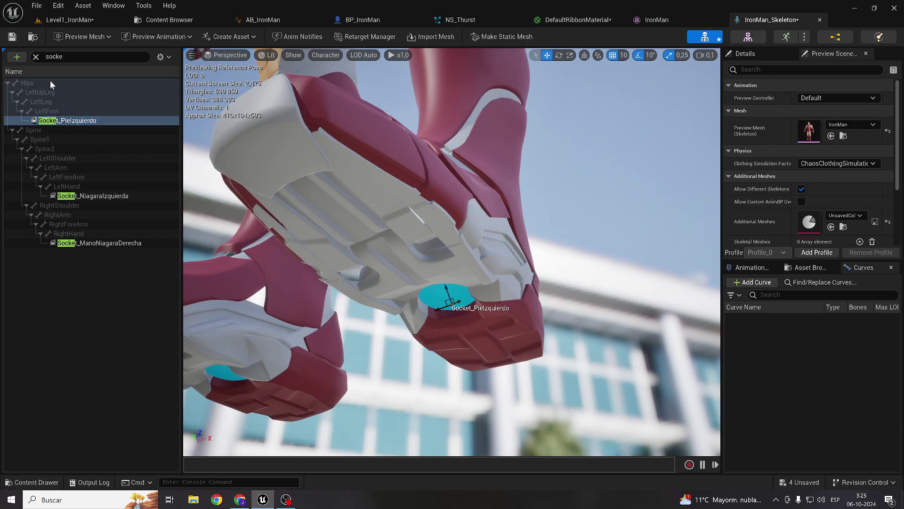
Add a socket named Socket_PieDerecho to the RightFoot bone
type("foo")
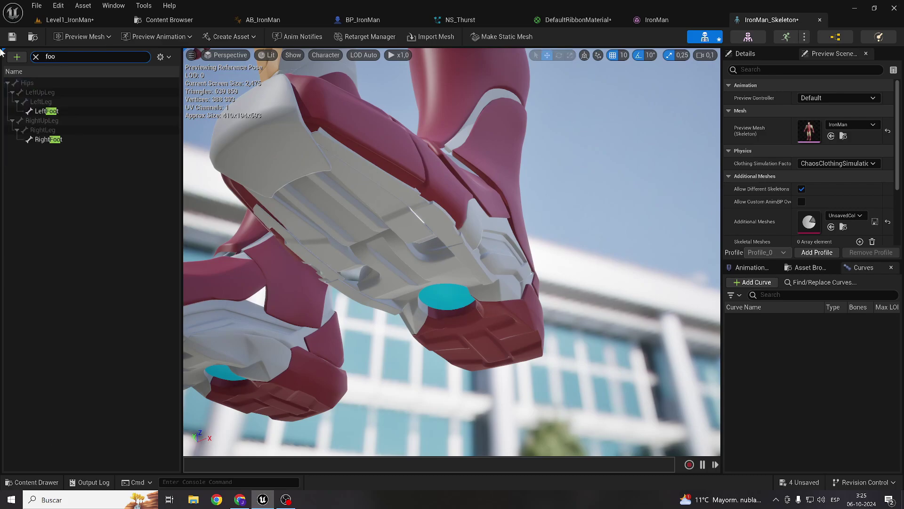
left_click(43, 140)
right_click(42, 140)
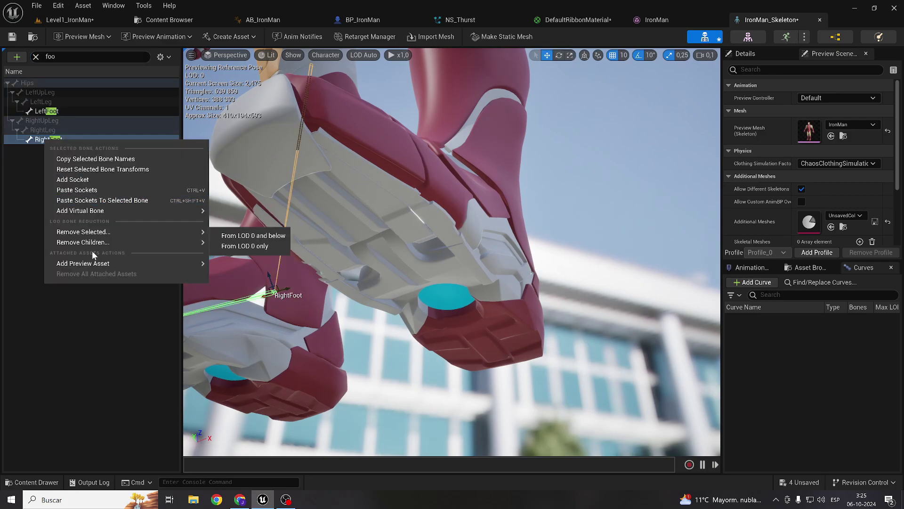
mouse_move(92, 211)
left_click(75, 180)
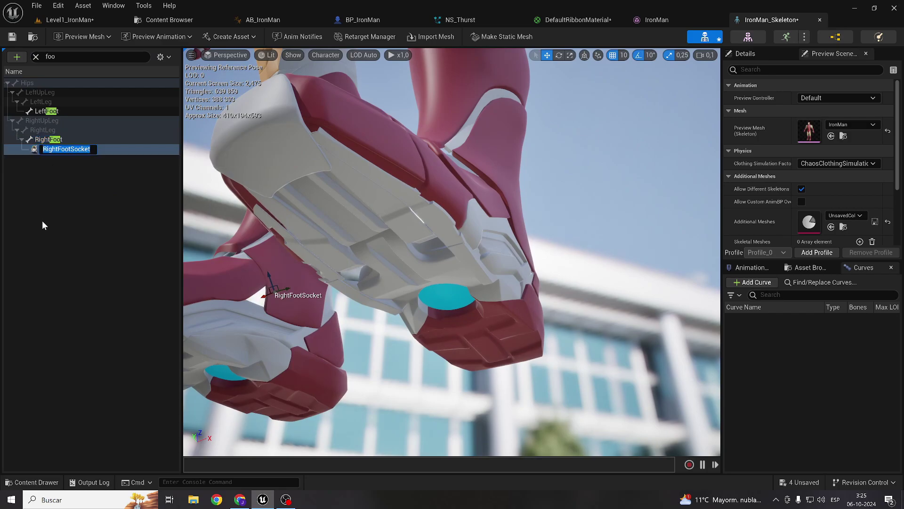
type("Socket_")
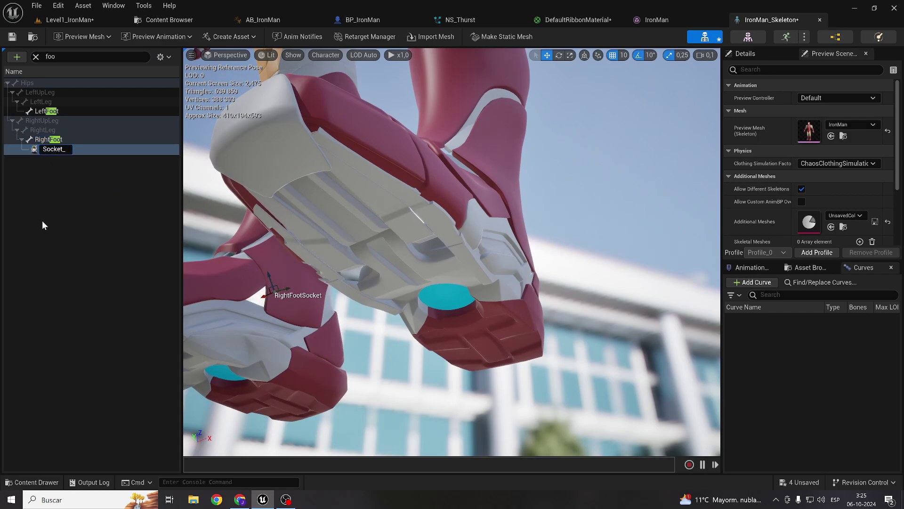
type("Pi")
type("eDe")
type("recho")
key("Return")
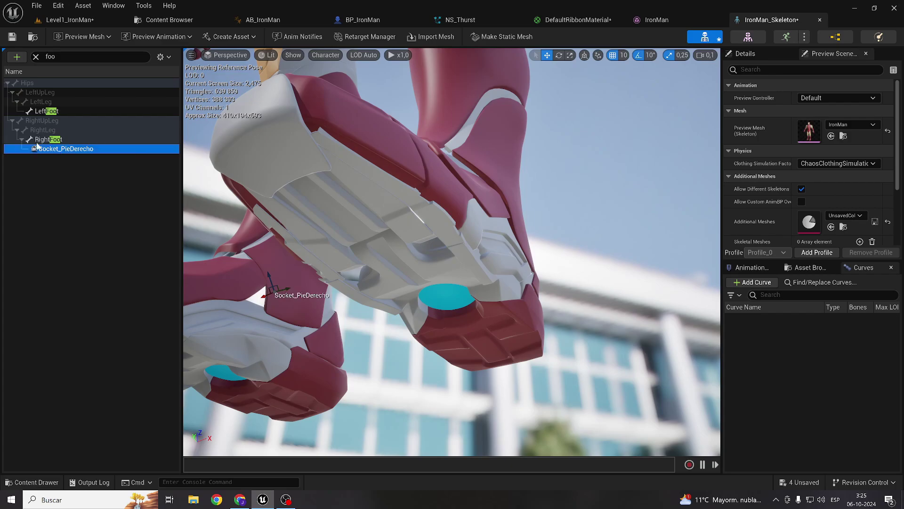
Frame and inspect Socket_PieDerecho on the right sole, then save IronMan_Skeleton
mouse_move(330, 264)
left_mouse_down()
mouse_move(348, 258)
mouse_move(413, 311)
mouse_move(378, 354)
left_mouse_up()
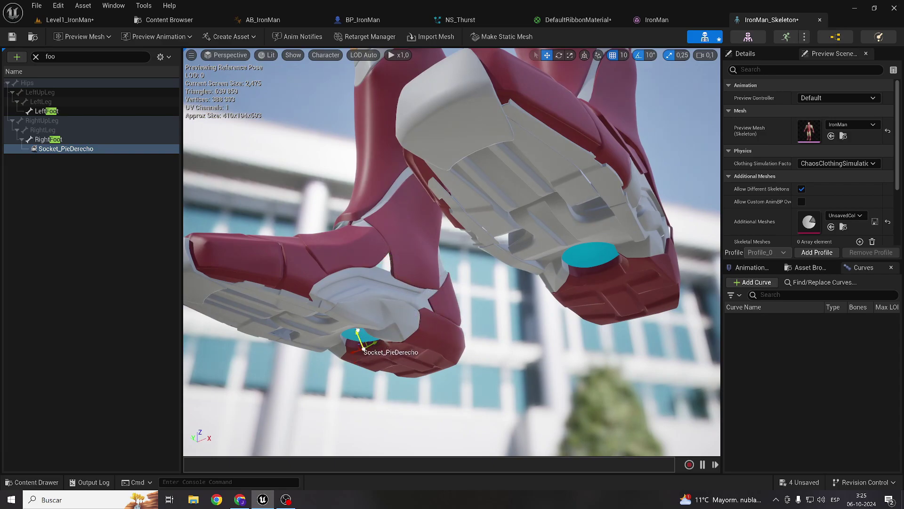
key("f")
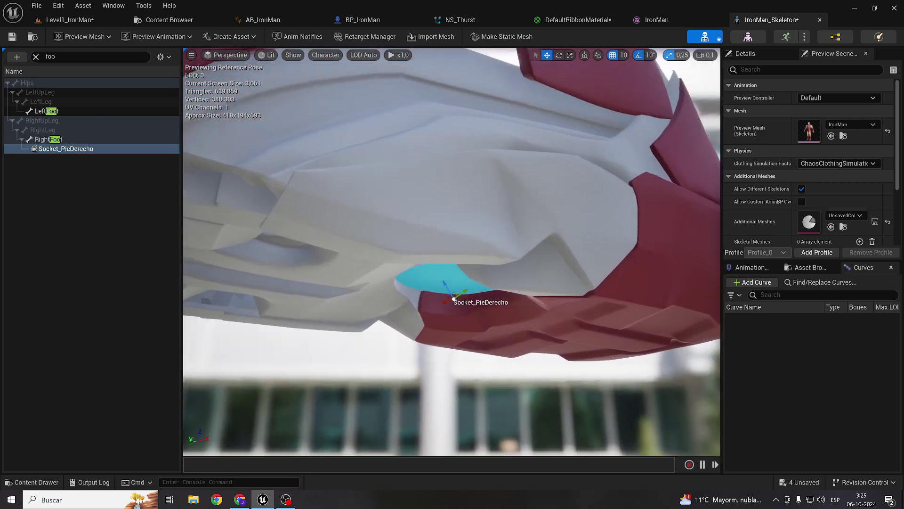
left_click_drag(452, 255, 452, 179, "alt")
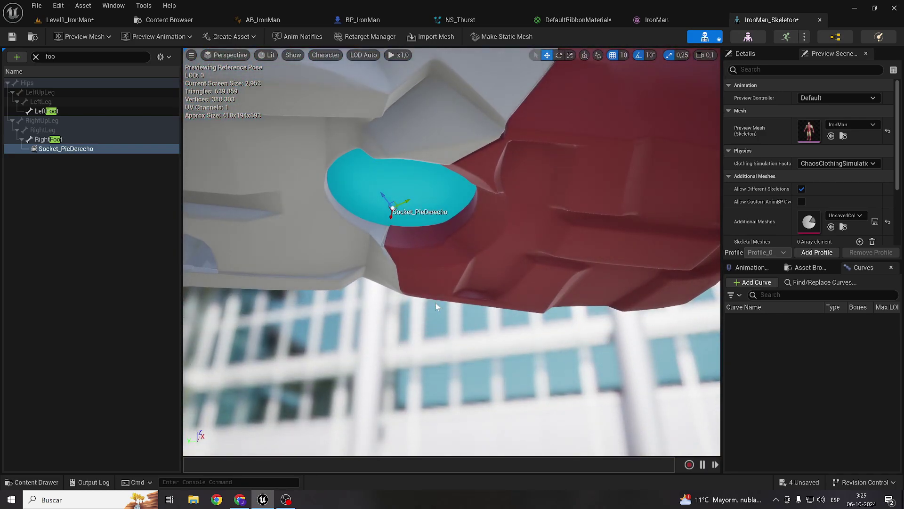
left_click(12, 36)
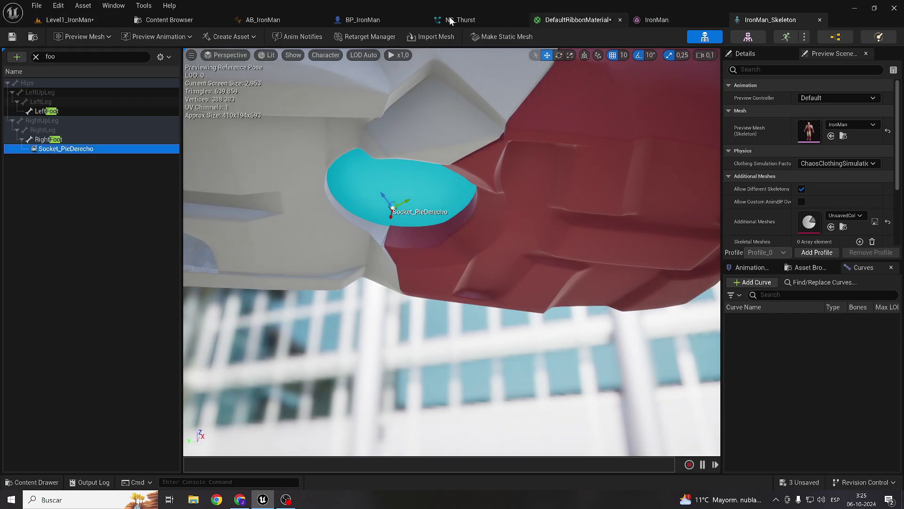
In BP_IronMan, duplicate Niagara_ManoIzquierda as Niagara_PieIzquierdo, parented to Socket_PieIzquierdo
left_click(344, 21)
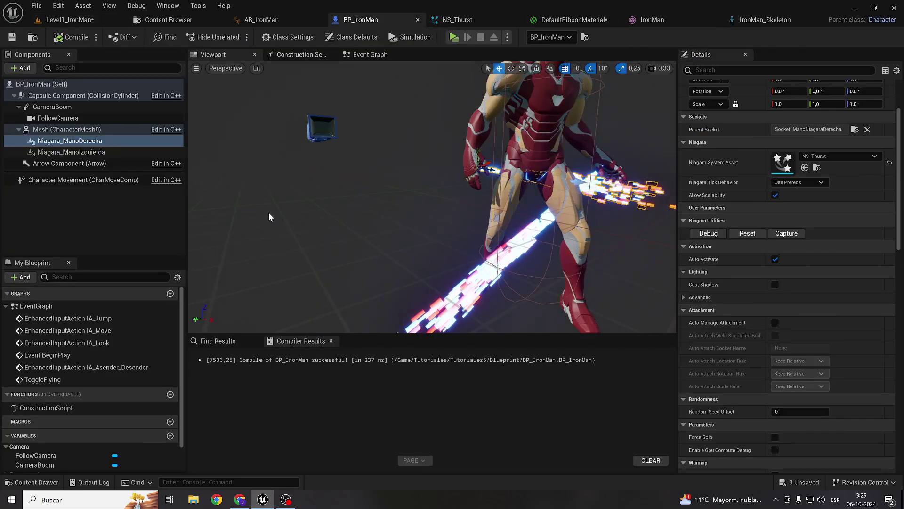
right_click(66, 152)
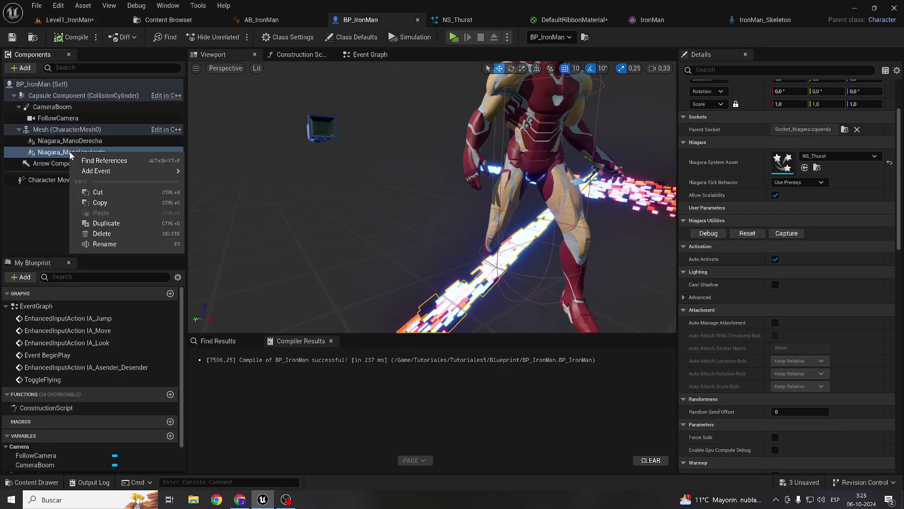
left_click(107, 224)
type("Niagara_PieIzquierdo")
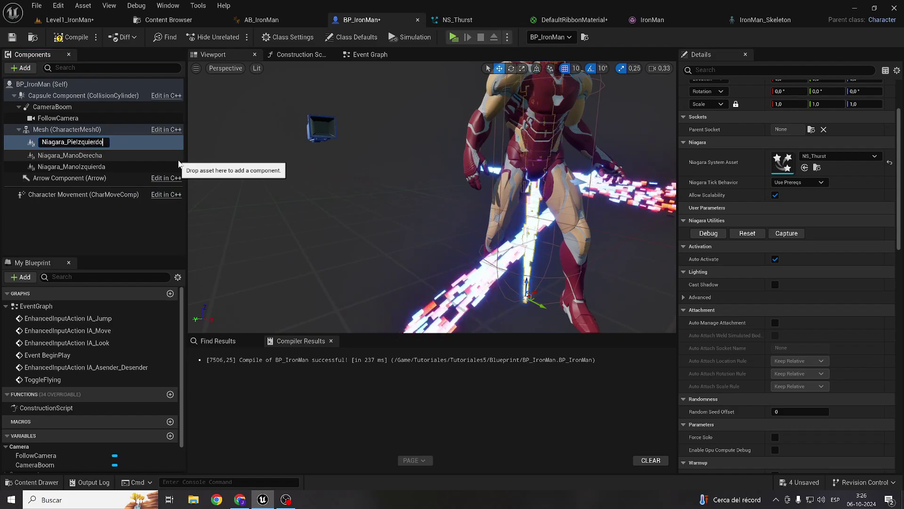
key("Return")
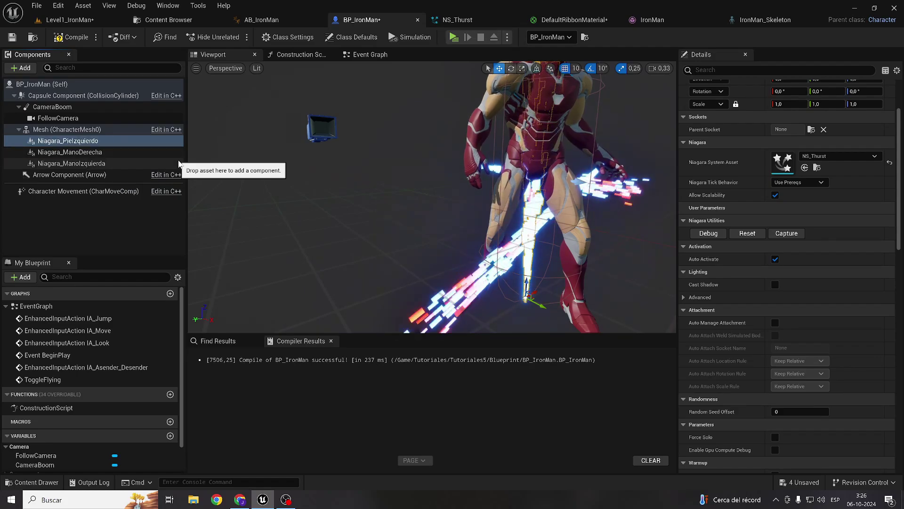
left_click(811, 129)
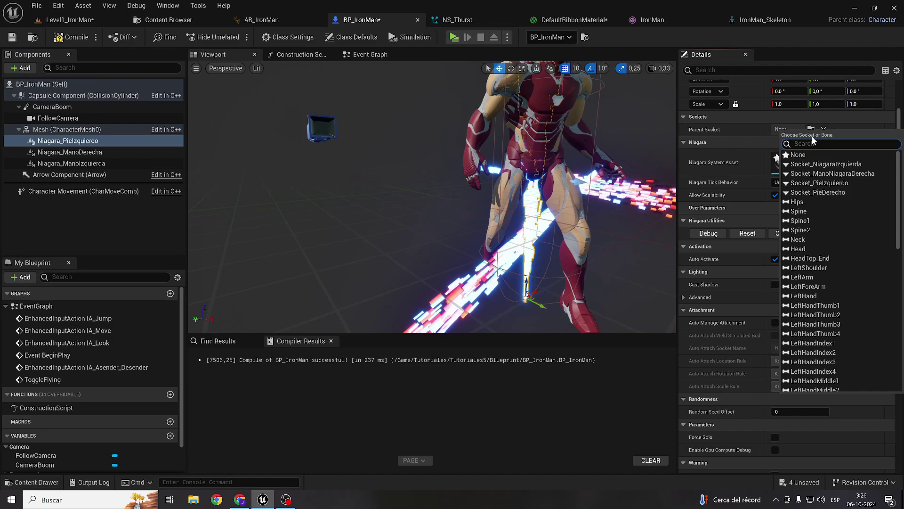
left_click(820, 183)
Rotate Niagara_PieIzquierdo about -140° on X so it sprays from the left foot
left_click_drag(562, 260, 579, 230)
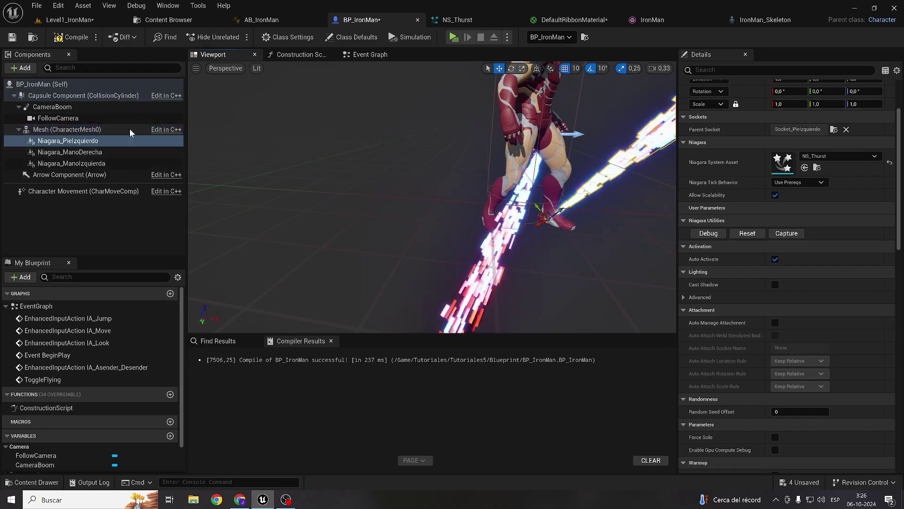
left_click_drag(264, 197, 329, 193)
left_click_drag(472, 180, 471, 167)
key("e")
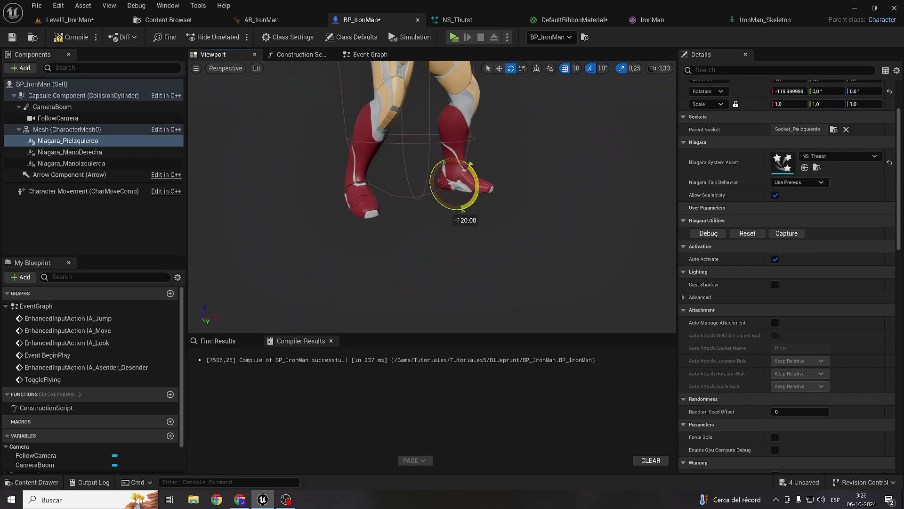
left_click_drag(464, 207, 460, 209)
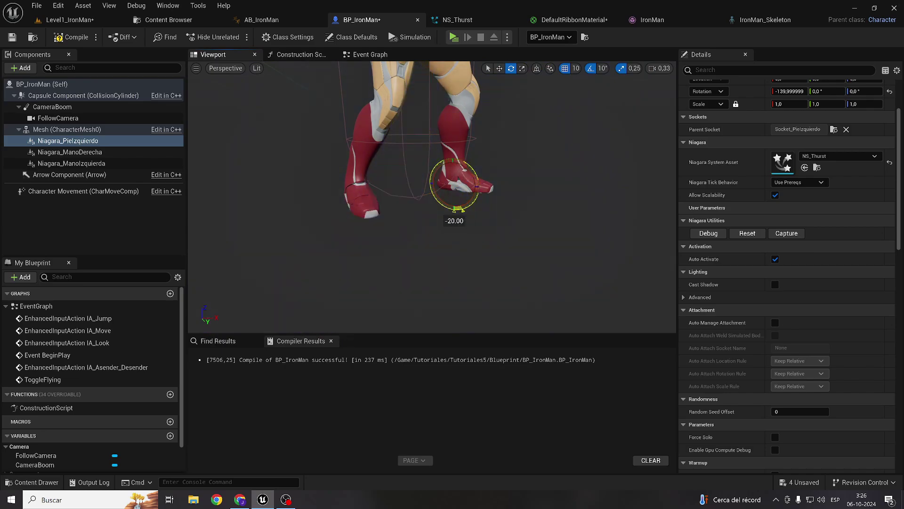
right_click_drag(455, 207, 470, 115)
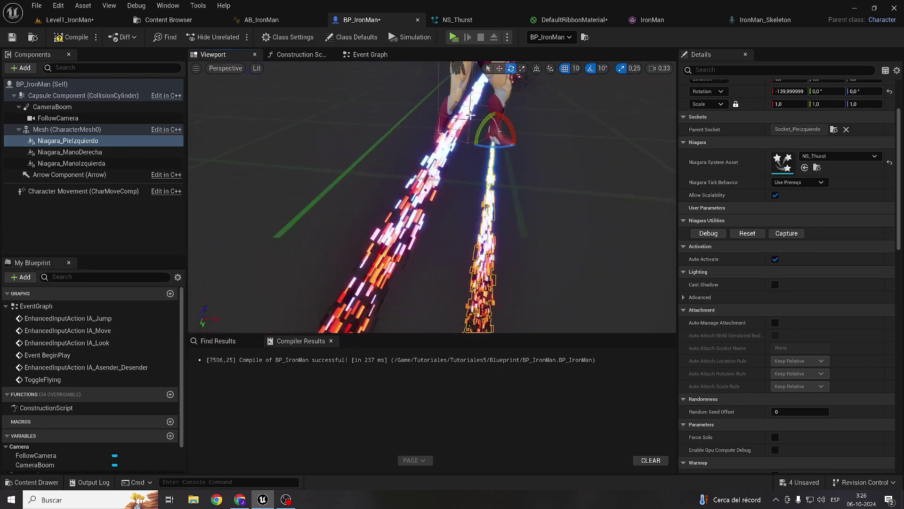
scroll(798, 113, "up", 2)
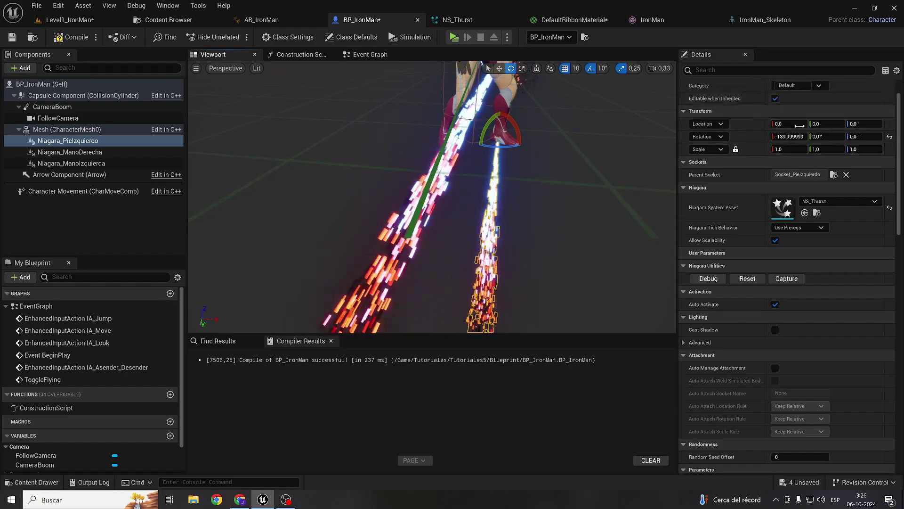
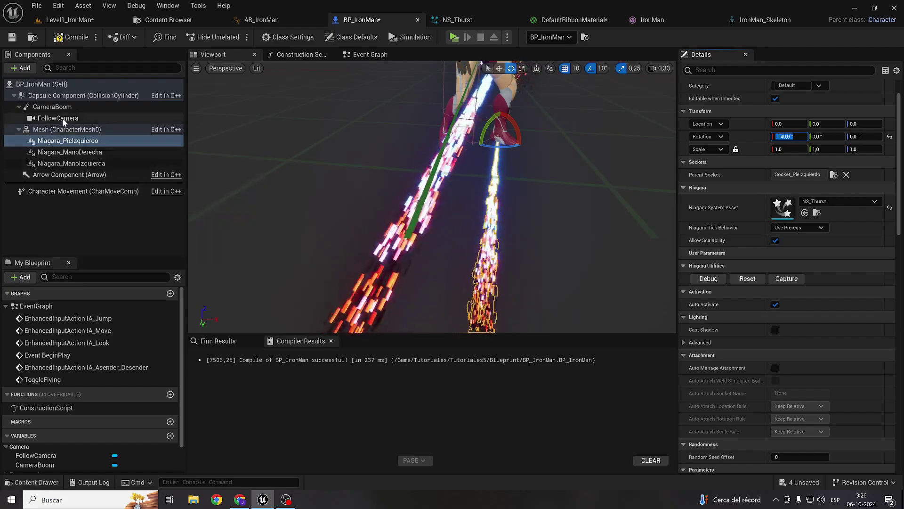
Duplicate the left-foot thruster as Niagara_PieIzDerecho on Socket_PieDerecho, then compile BP_IronMan
right_click(50, 141)
left_click(87, 211)
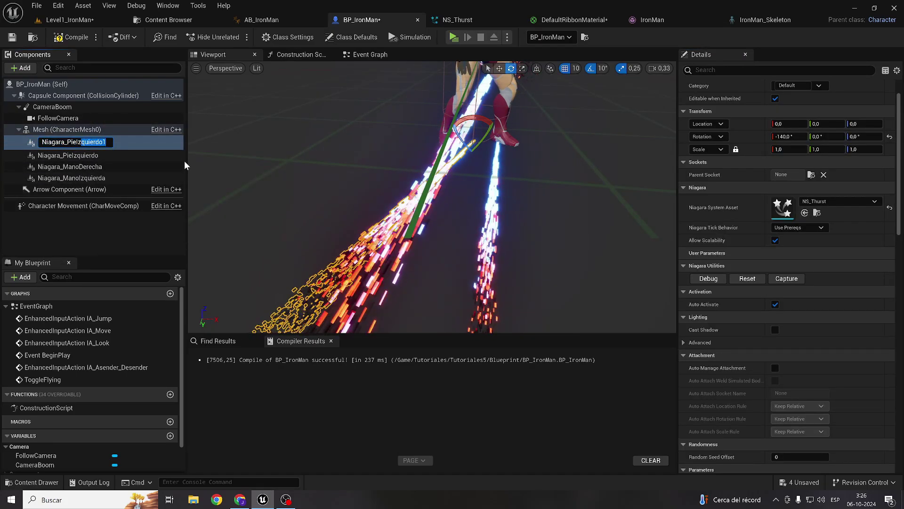
type("Dere")
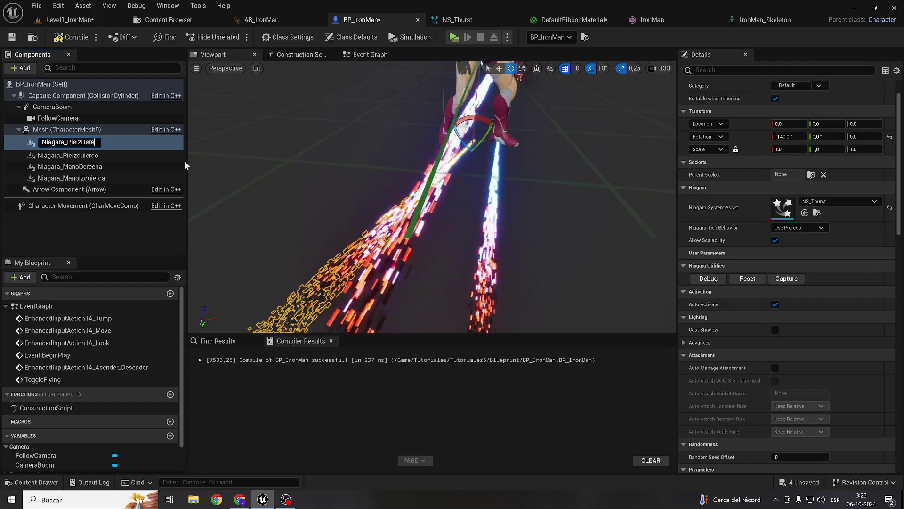
type("cho")
key("Return")
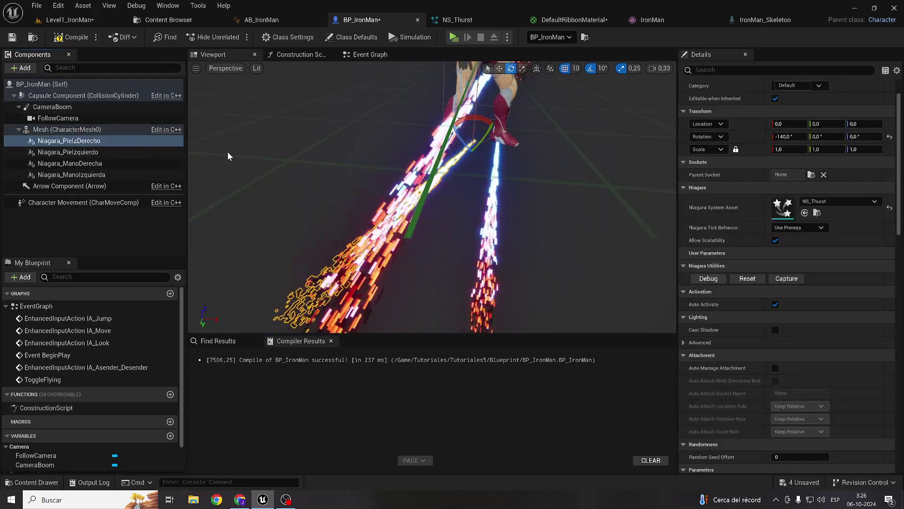
left_click(811, 175)
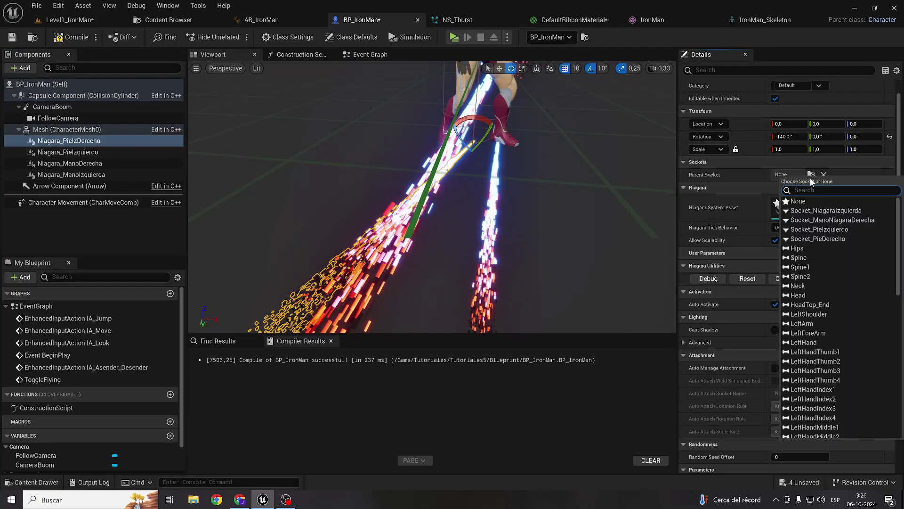
left_click(818, 239)
right_click_drag(532, 208, 112, 19)
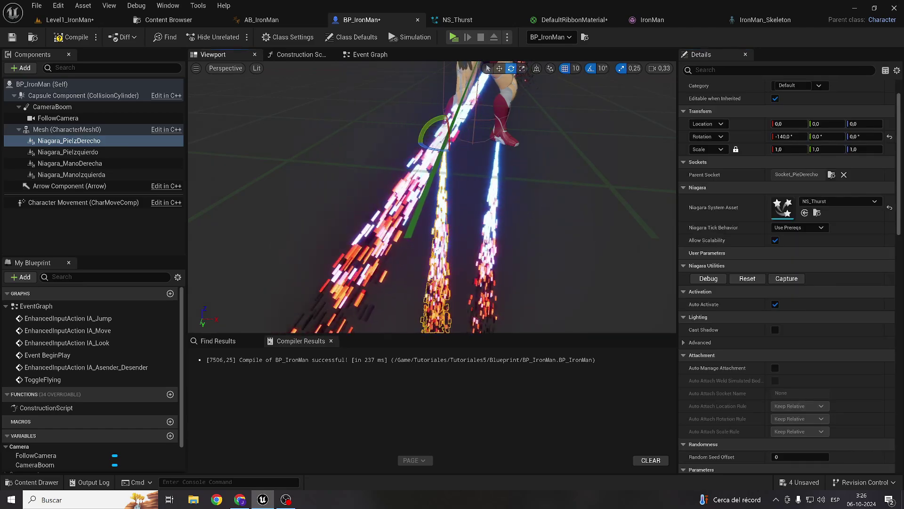
left_click(68, 37)
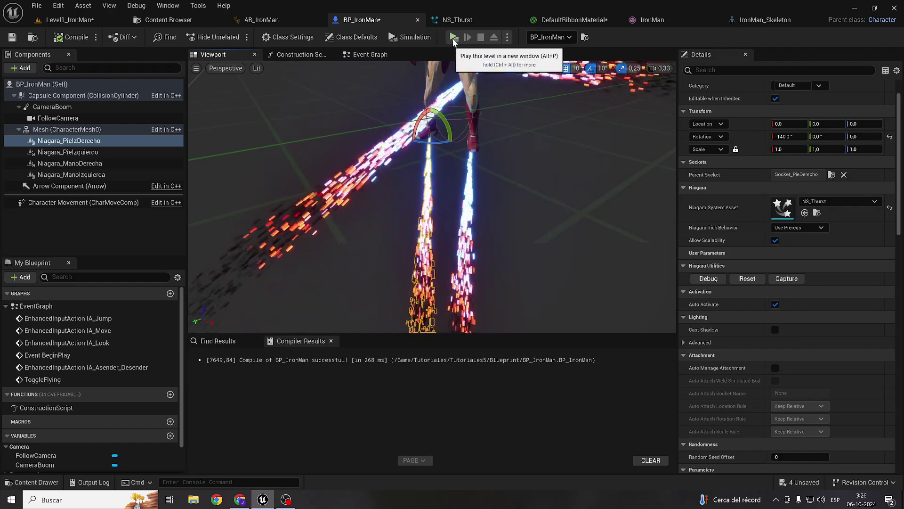
left_click(453, 37)
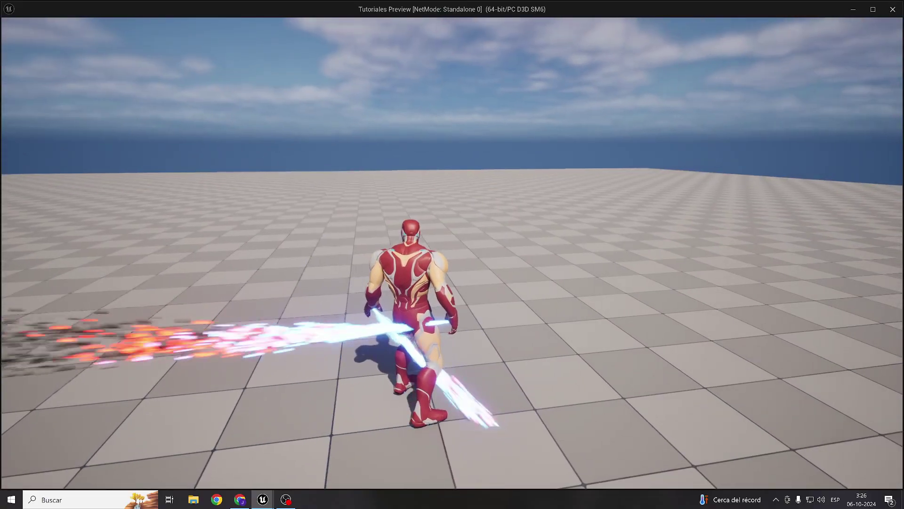
key("space")
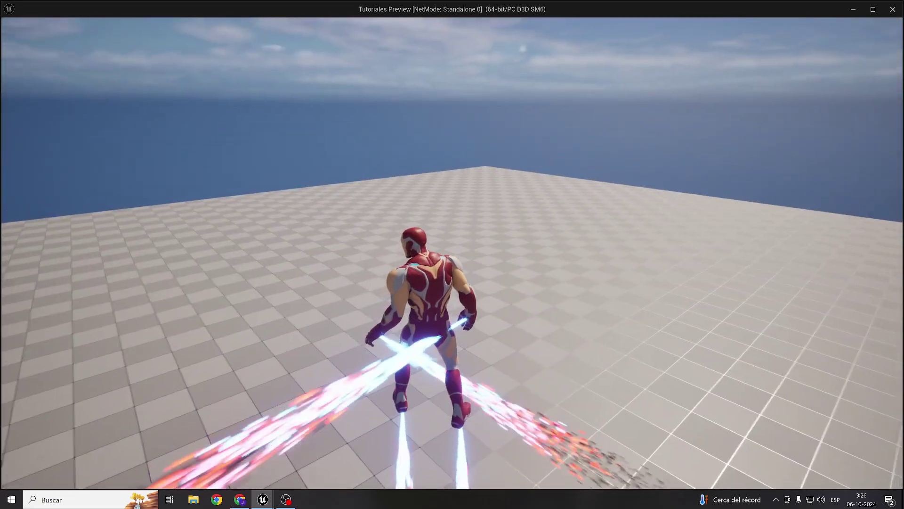
key("s")
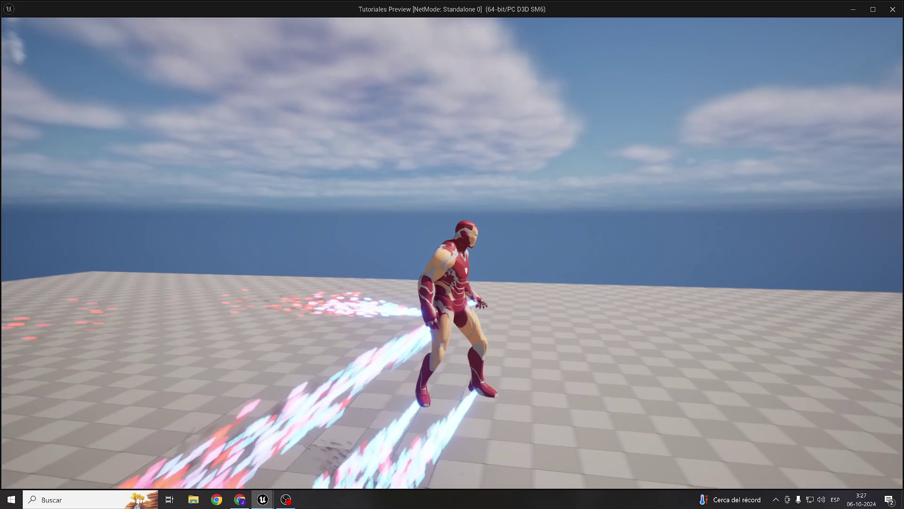
key("Escape")
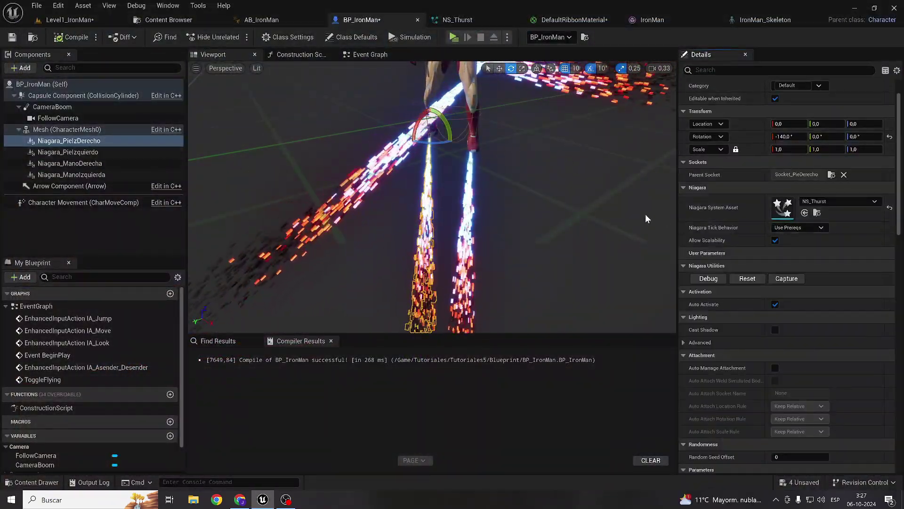
Turn off Auto Activate on all four Niagara thrusters, then compile and save the Blueprint
scroll(503, 175, "up", 5)
scroll(504, 172, "down", 5)
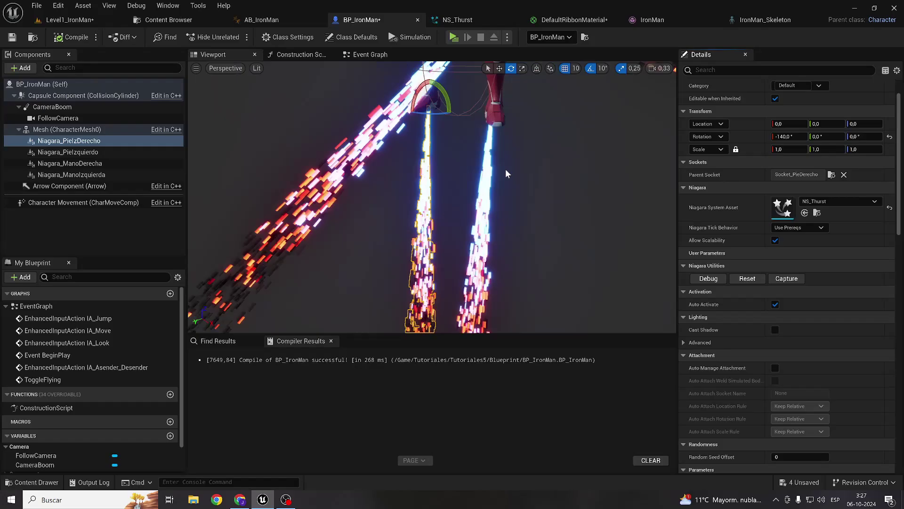
left_click(71, 174, "shift")
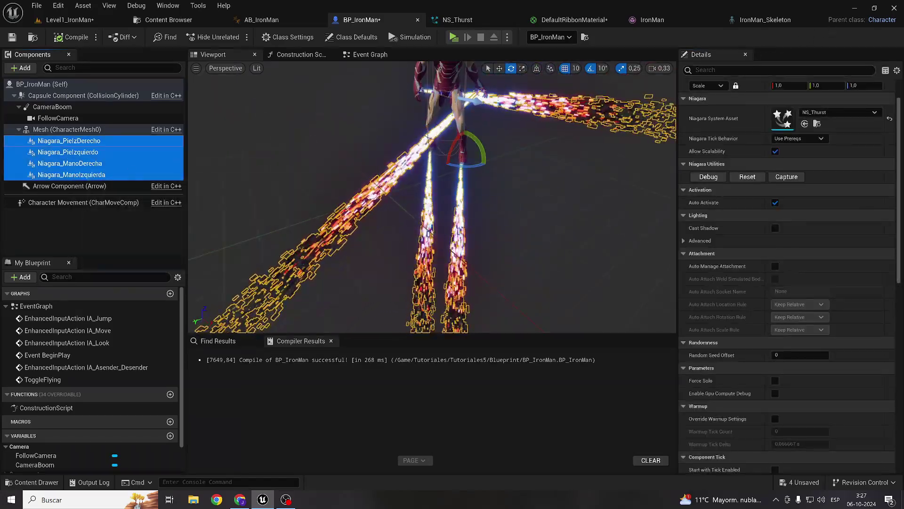
left_click(775, 203)
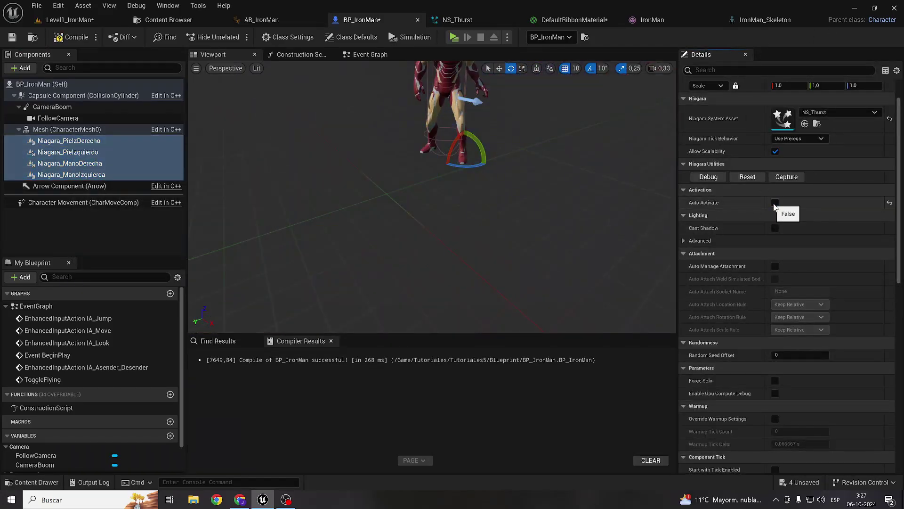
left_click(70, 36)
left_click(370, 55)
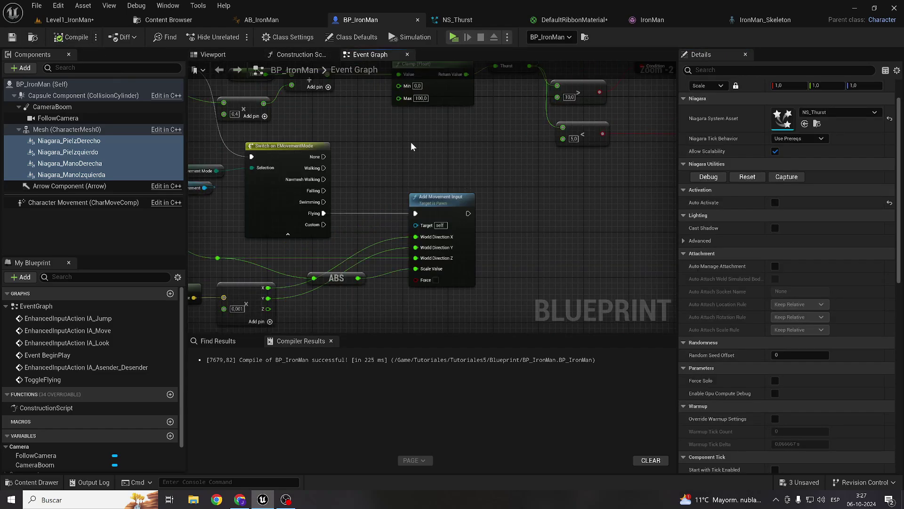
Pan and zoom around the Event Graph to survey the existing node groups
scroll(484, 226, "down", 4)
right_click_drag(440, 178, 395, 184)
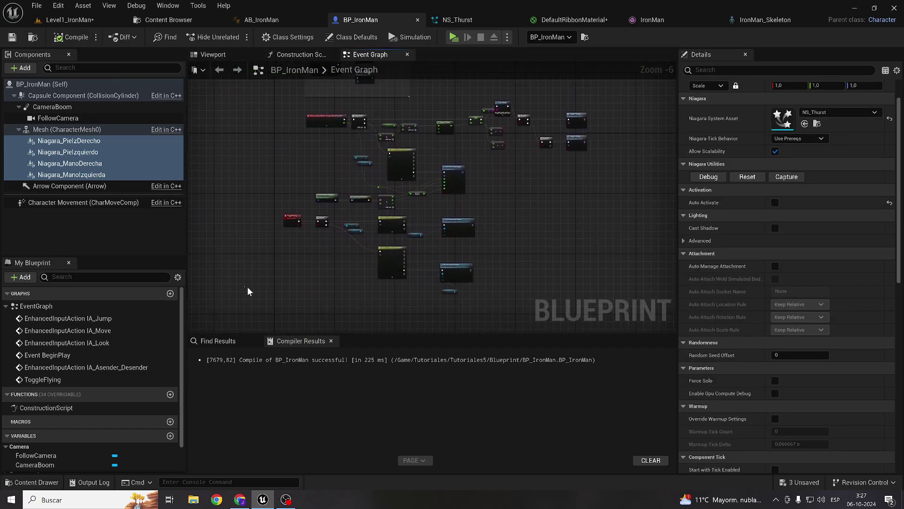
scroll(249, 291, "up", 3)
left_click(390, 202)
scroll(496, 192, "down", 3)
mouse_move(496, 191)
right_mouse_down()
mouse_move(485, 280)
mouse_move(498, 150)
mouse_move(497, 256)
right_mouse_up()
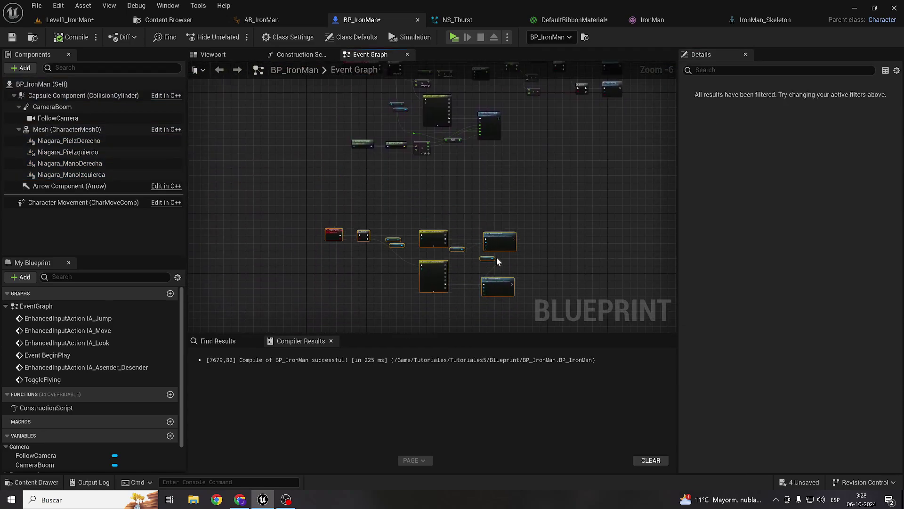
scroll(427, 273, "up", 3)
Add a Branch node below the Sequence and a greater-than node beside it
scroll(427, 273, "up", 1)
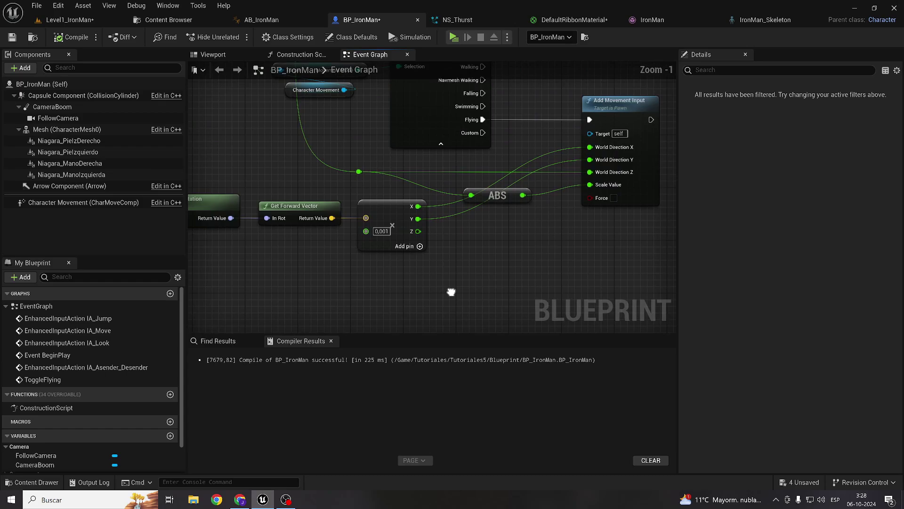
mouse_move(420, 192)
right_mouse_down()
mouse_move(408, 126)
mouse_move(398, 135)
right_mouse_up()
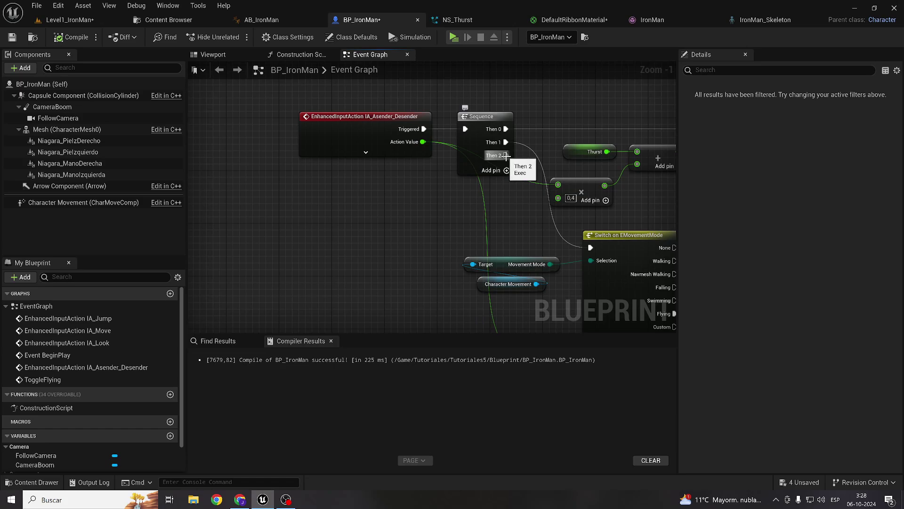
left_click(431, 216)
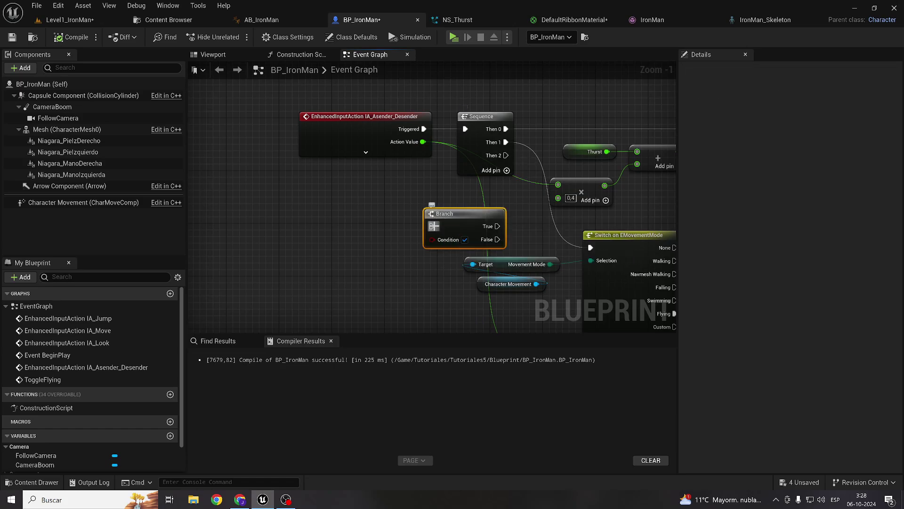
mouse_move(453, 214)
left_mouse_down()
mouse_move(551, 327)
mouse_move(537, 151)
left_mouse_up()
right_click_drag(537, 152, 452, 290)
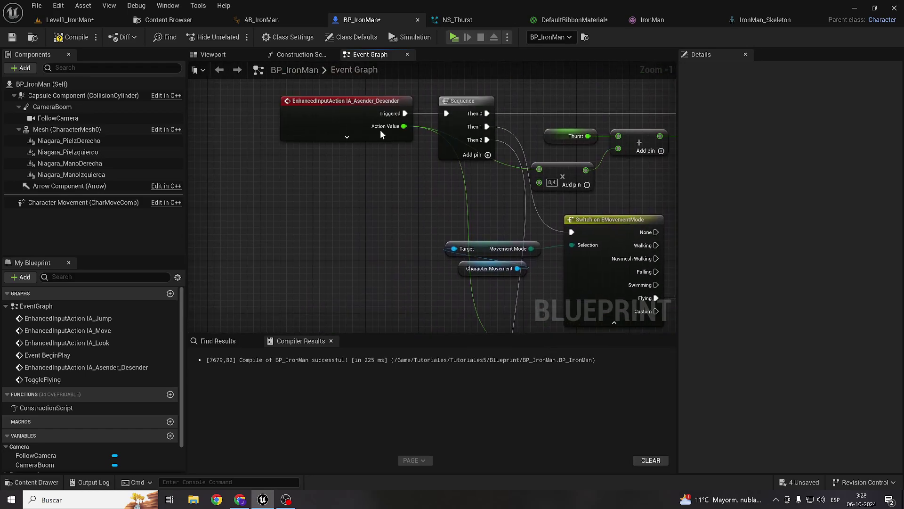
right_click_drag(419, 130, 420, 126)
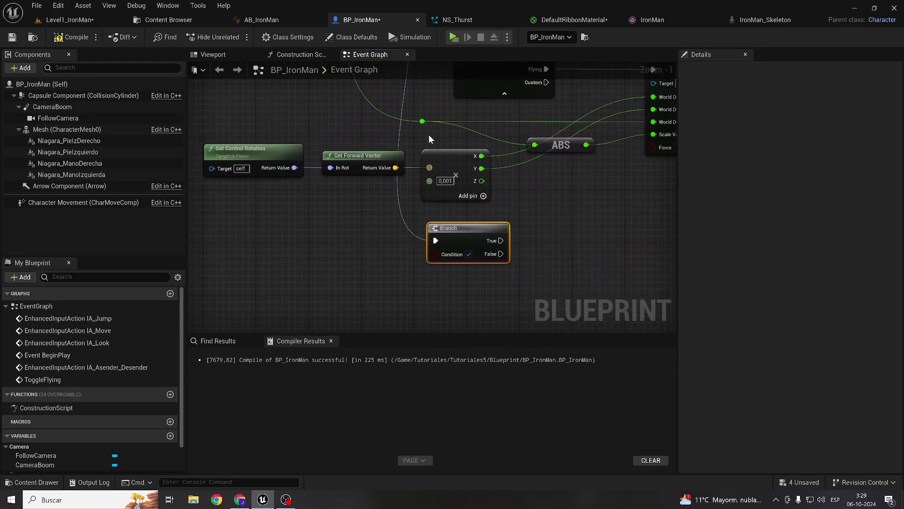
left_click_drag(421, 126, 419, 293)
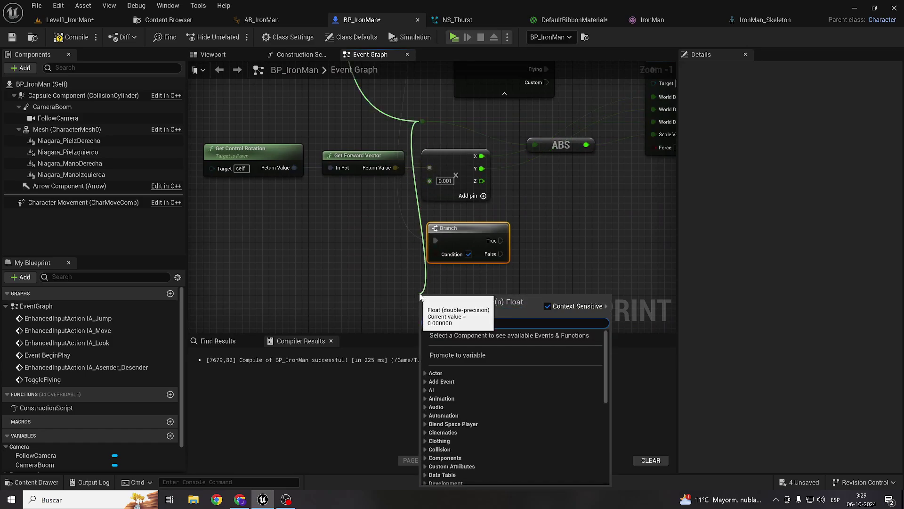
type(">")
left_click(452, 350)
right_click_drag(452, 348, 436, 312)
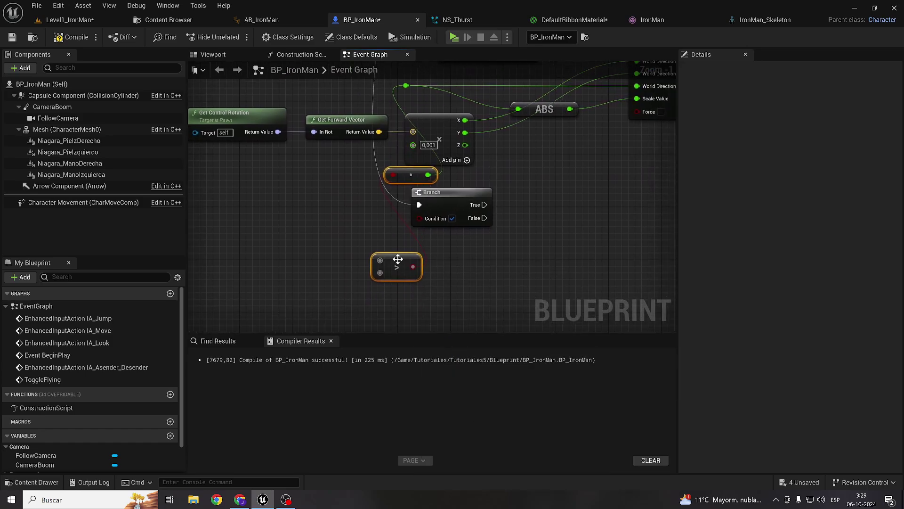
Route the Action Value through a reroute into a > 0.0 comparison feeding the Branch condition
right_click_drag(365, 231, 395, 308)
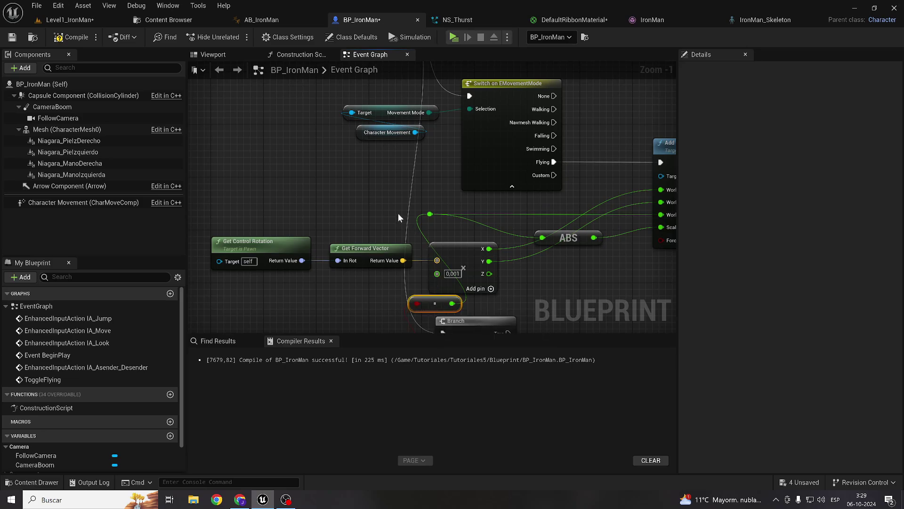
right_click_drag(411, 207, 447, 287)
left_click_drag(465, 293, 338, 120)
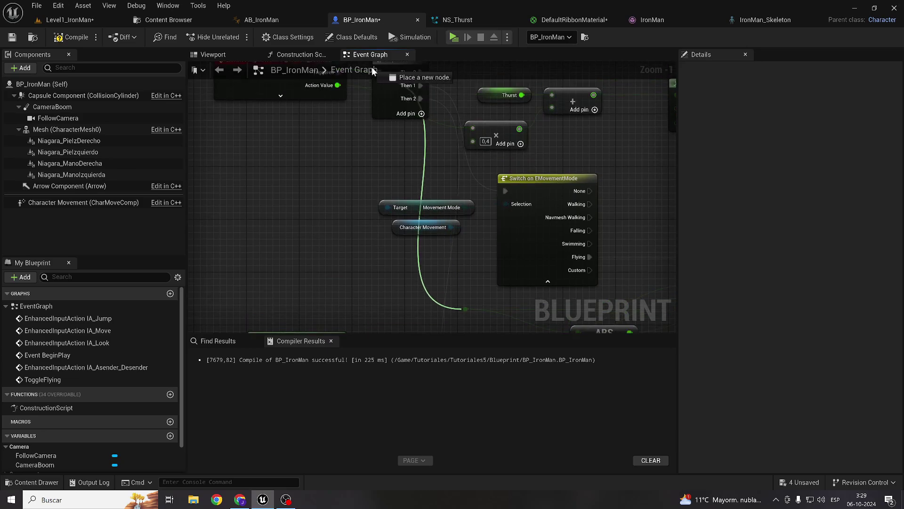
right_click_drag(338, 126, 293, 65)
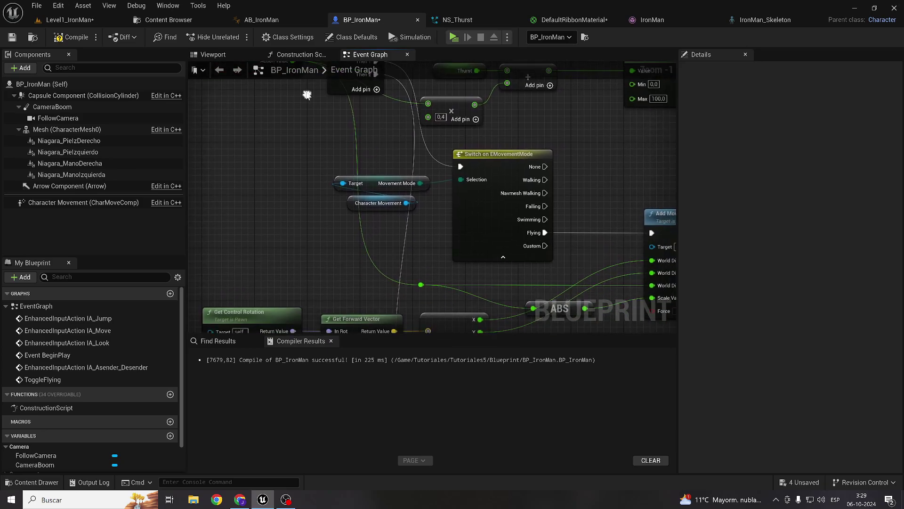
double_click(363, 236)
right_click_drag(363, 236, 390, 185)
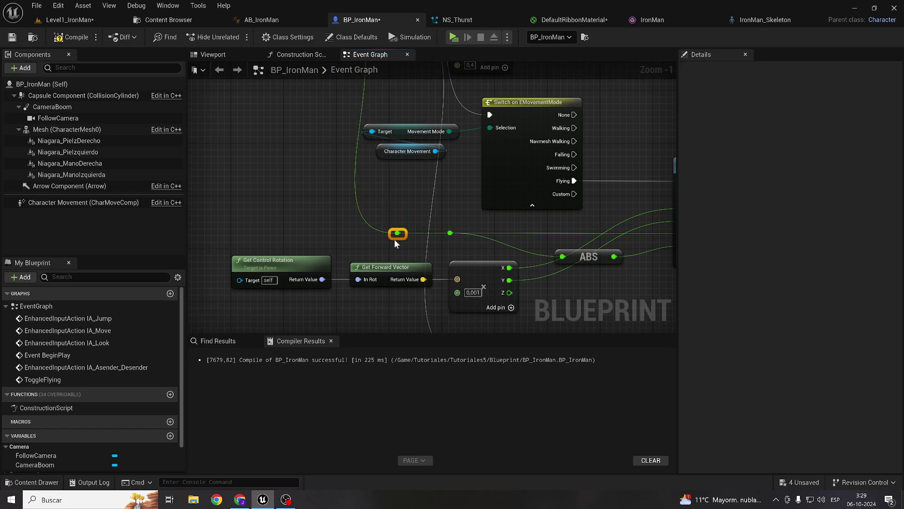
right_click_drag(395, 236, 363, 163)
mouse_move(363, 161)
left_mouse_down()
mouse_move(388, 298)
mouse_move(392, 175)
left_mouse_up()
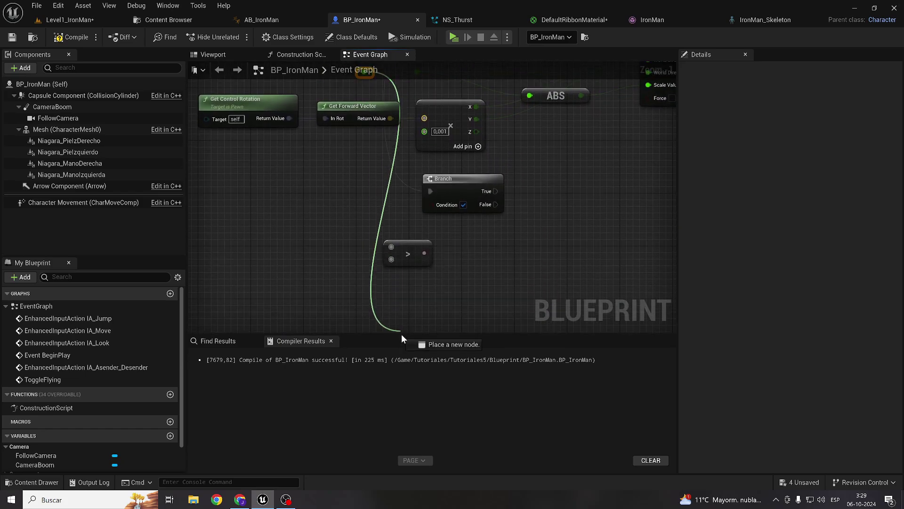
mouse_move(386, 165)
right_mouse_down()
mouse_move(382, 234)
mouse_move(413, 236)
right_mouse_up()
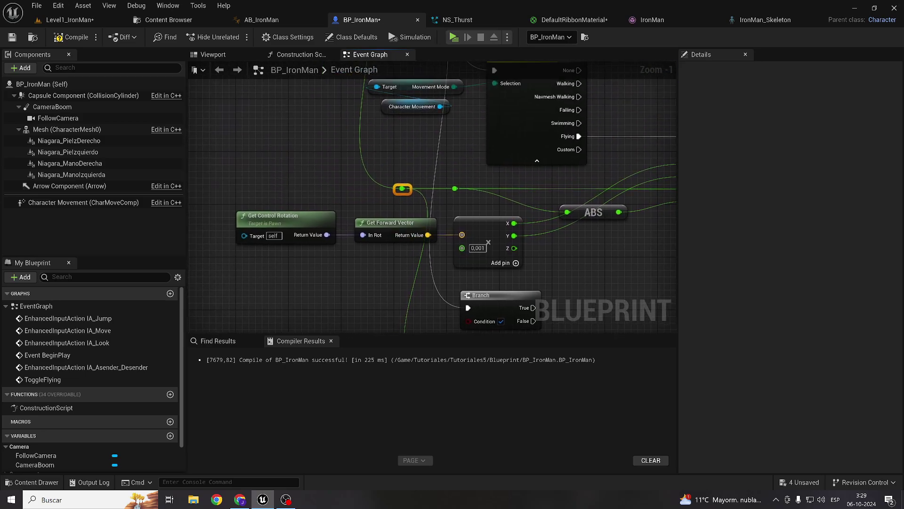
right_click_drag(364, 264, 278, 163)
left_click_drag(390, 269, 378, 222)
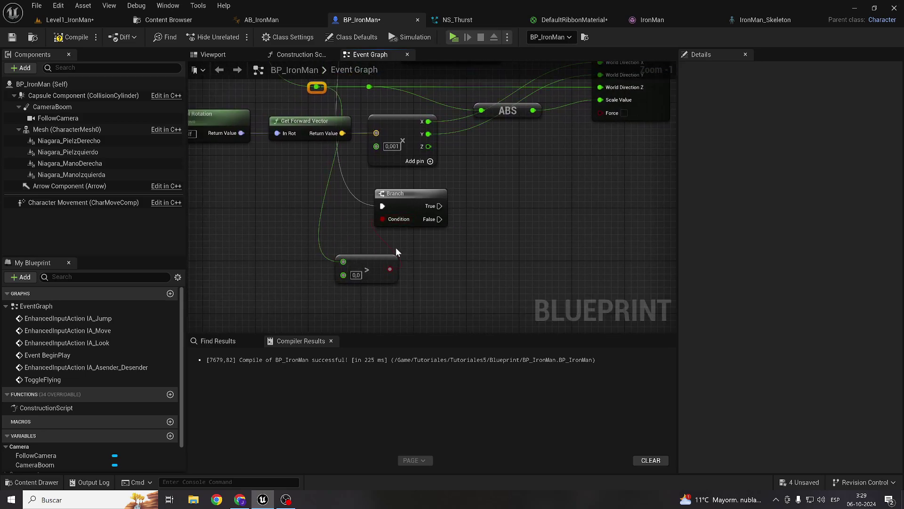
Drop the four Niagara thruster components into the graph as getters below the Branch
left_click(60, 141)
left_click(65, 174, "shift")
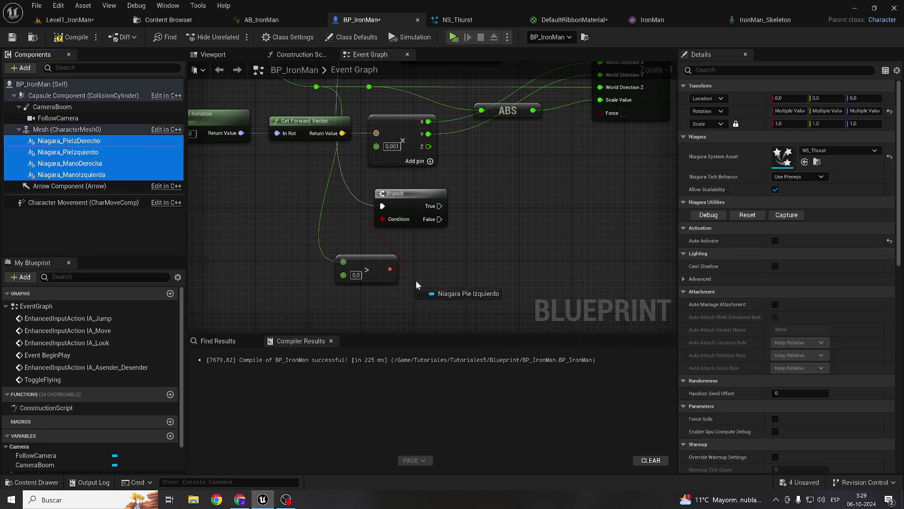
left_click_drag(416, 281, 417, 281)
right_click_drag(417, 281, 542, 262)
right_click_drag(470, 241, 403, 252)
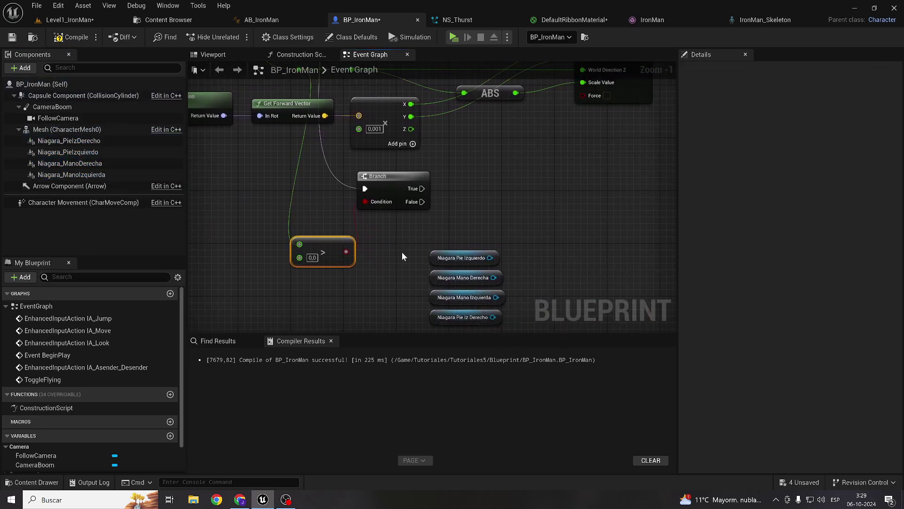
left_click_drag(413, 180, 538, 180)
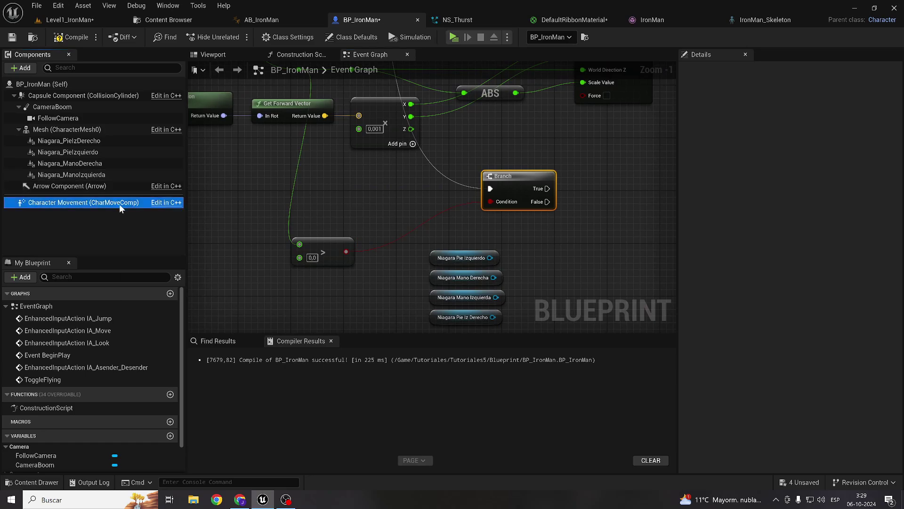
Add a Character Movement getter with an Is Flying check, plus an OR node on the comparison
left_click_drag(120, 208, 279, 288)
left_click_drag(337, 297, 351, 292)
type("i")
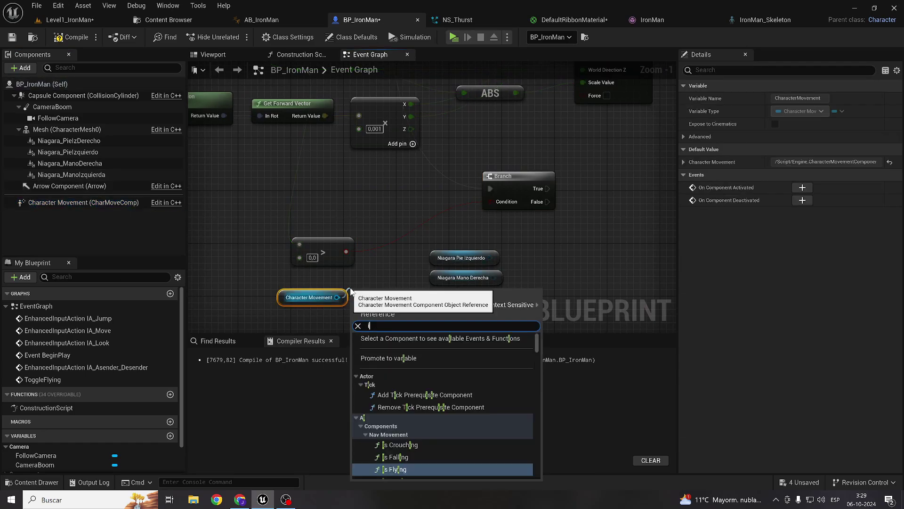
type("s fly")
key("Return")
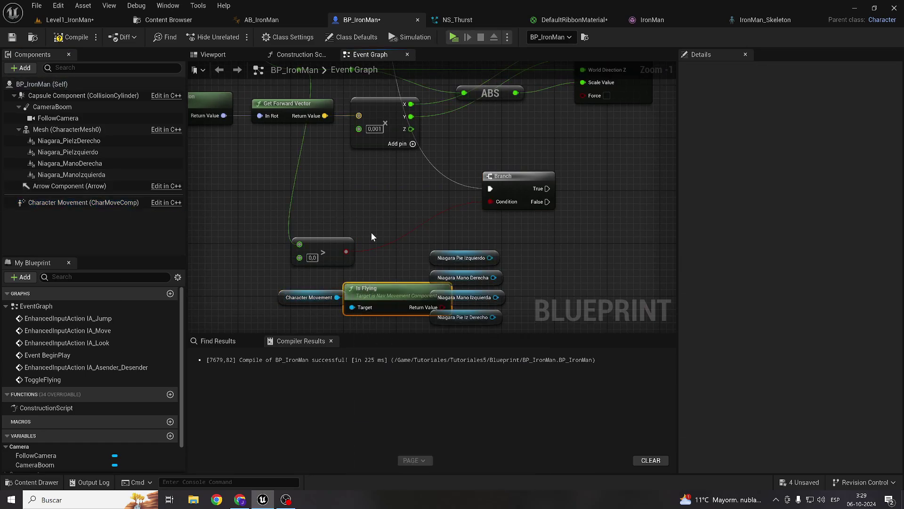
left_click_drag(346, 248, 403, 225)
type("or")
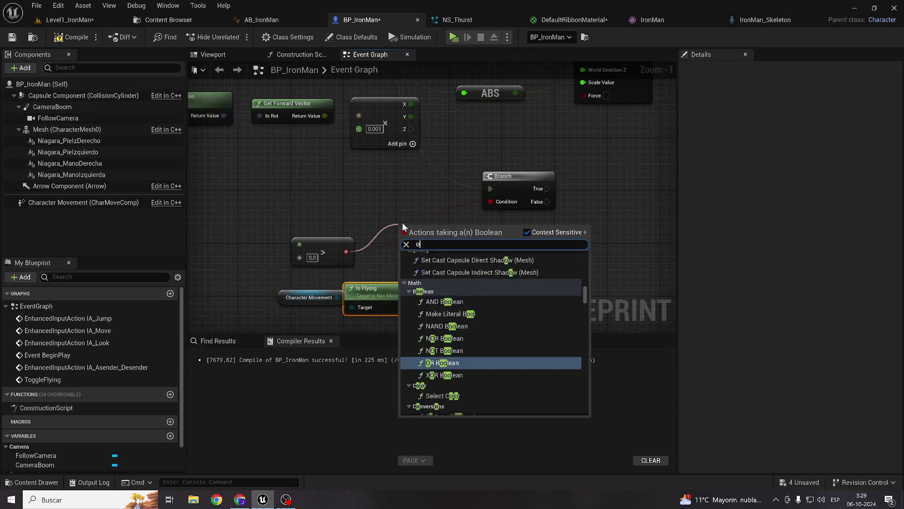
key("Return")
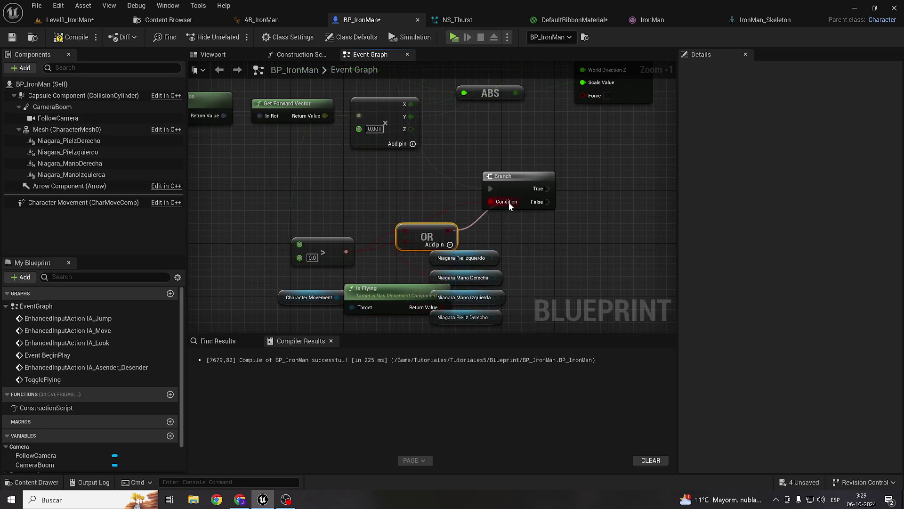
Arrange Is Flying, Character Movement, OR and the four Niagara getters around the Branch
right_click_drag(508, 202, 469, 253)
left_click_drag(362, 264, 431, 292)
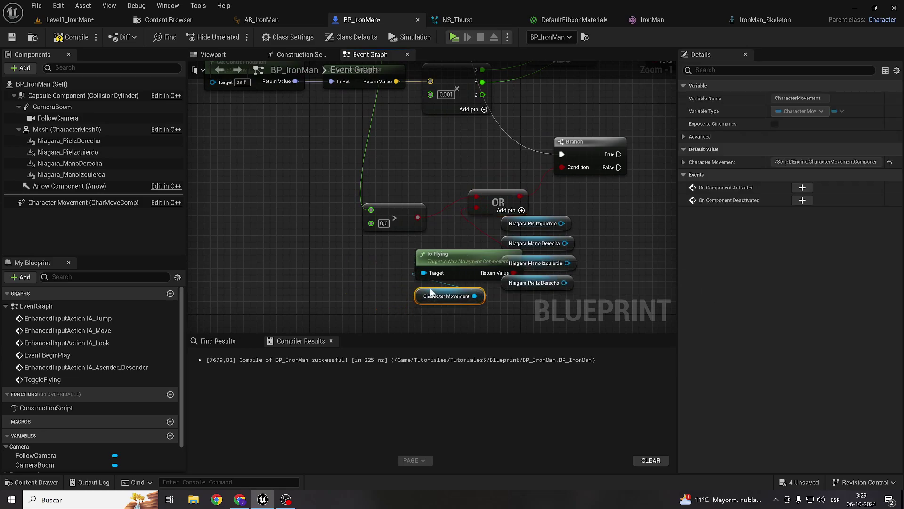
left_click_drag(471, 248, 373, 241)
mouse_move(497, 201)
left_mouse_down()
mouse_move(508, 189)
mouse_move(465, 237)
left_mouse_up()
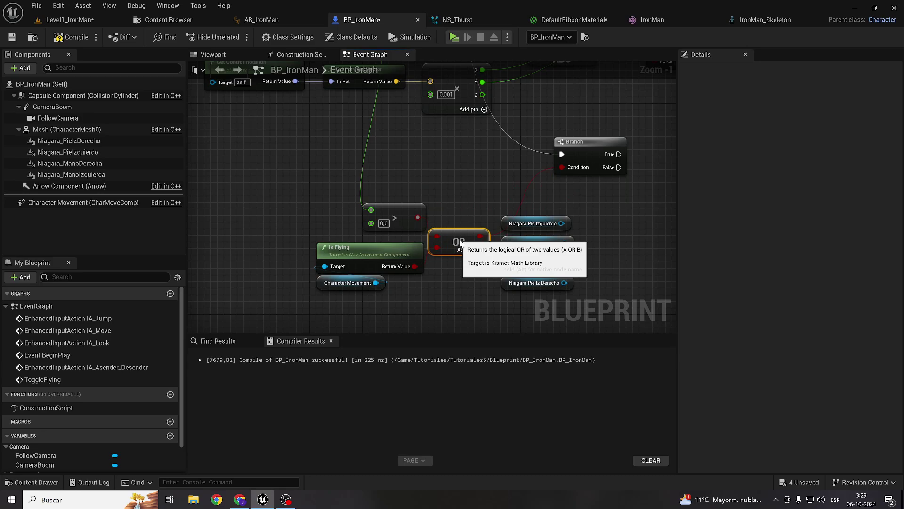
right_click_drag(465, 238, 406, 182)
mouse_move(436, 240)
left_mouse_down()
mouse_move(511, 168)
mouse_move(595, 190)
left_mouse_up()
left_click_drag(536, 100, 496, 147)
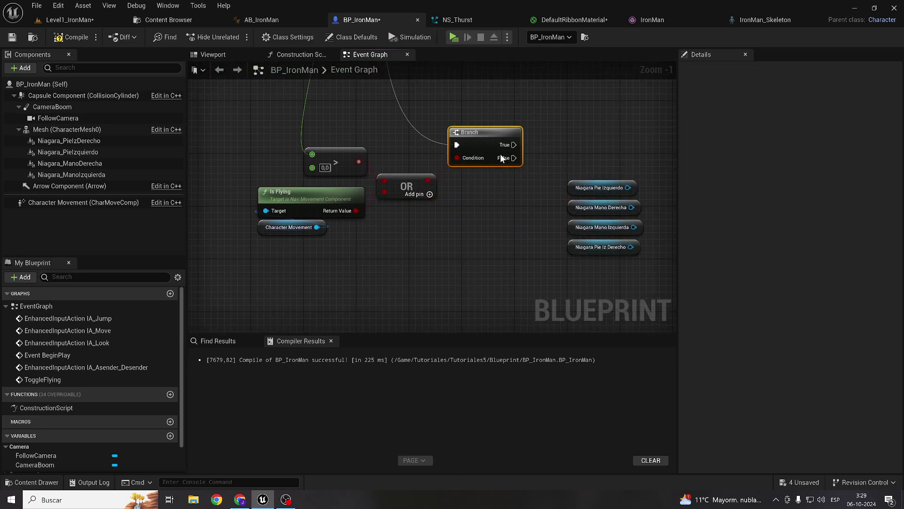
mouse_move(500, 153)
right_mouse_down()
mouse_move(520, 263)
mouse_move(474, 196)
right_mouse_up()
Create an Activate node from the Niagara getters and place it after the Branch's True output
mouse_move(453, 266)
left_mouse_down()
mouse_move(499, 188)
mouse_move(358, 214)
left_mouse_up()
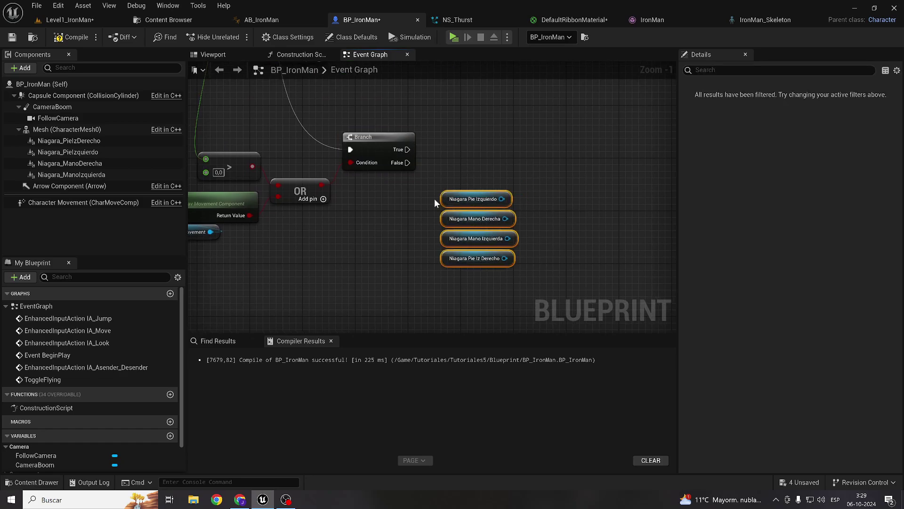
left_click_drag(450, 182, 476, 167)
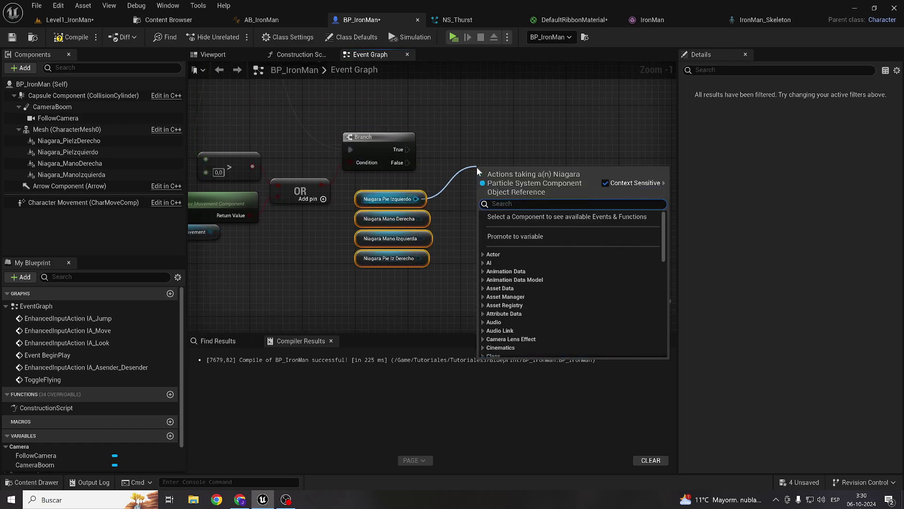
type("activate")
key("Return")
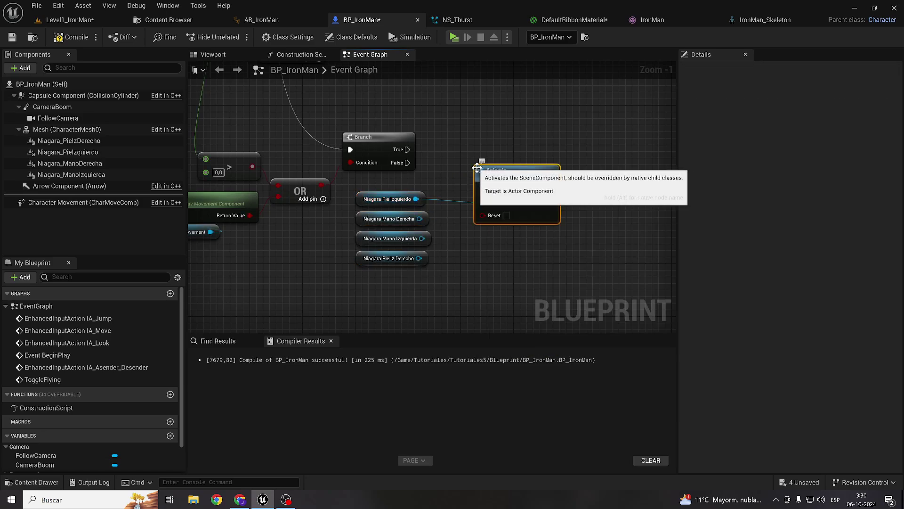
left_click(485, 170)
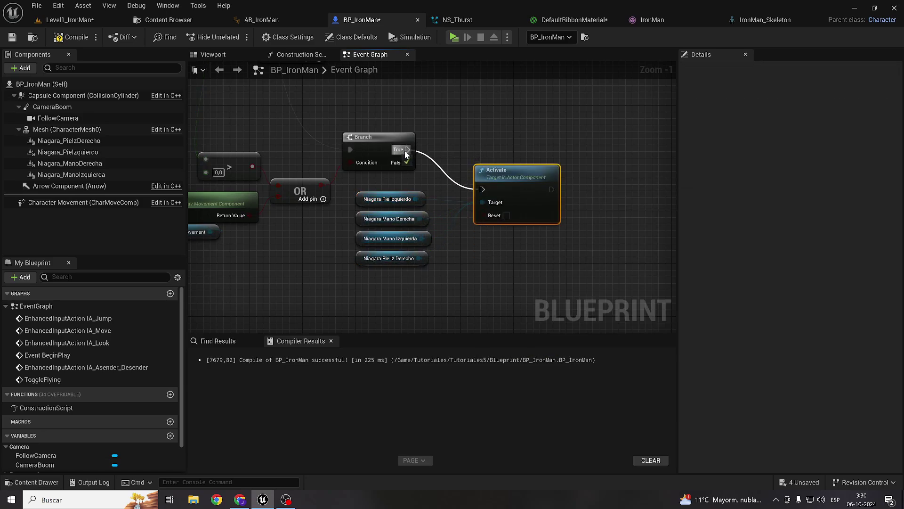
left_click_drag(510, 170, 503, 130)
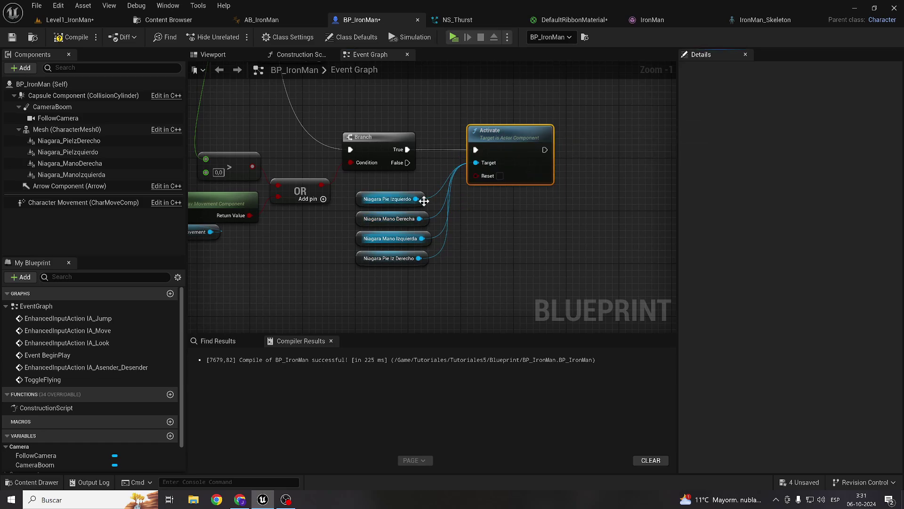
right_click_drag(434, 202, 344, 230)
left_click(394, 183)
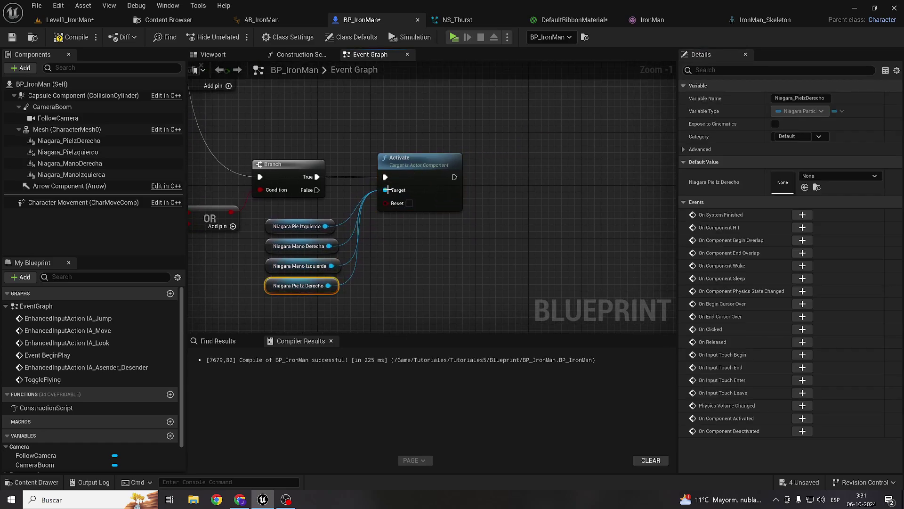
left_click_drag(394, 184, 512, 184)
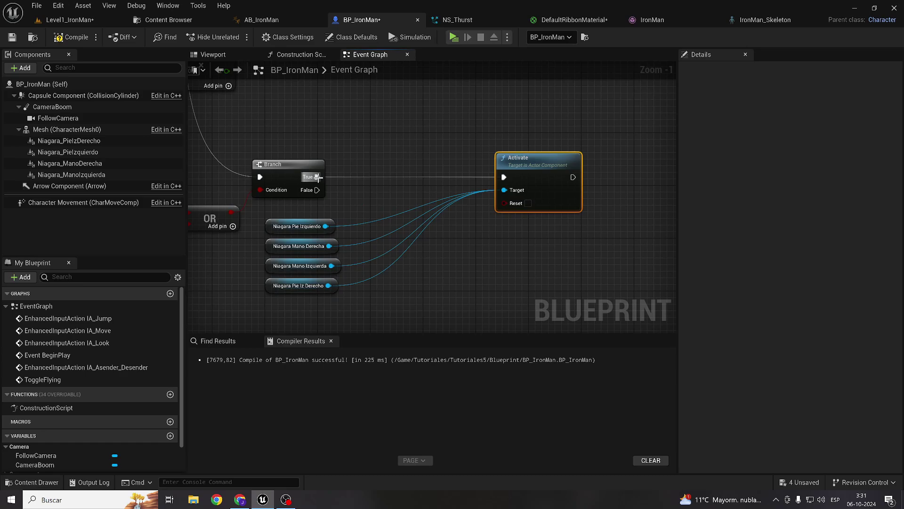
left_click_drag(317, 177, 378, 172)
Add a Do Once after Branch True and a duplicate Do Once fed by Branch False
type("doo")
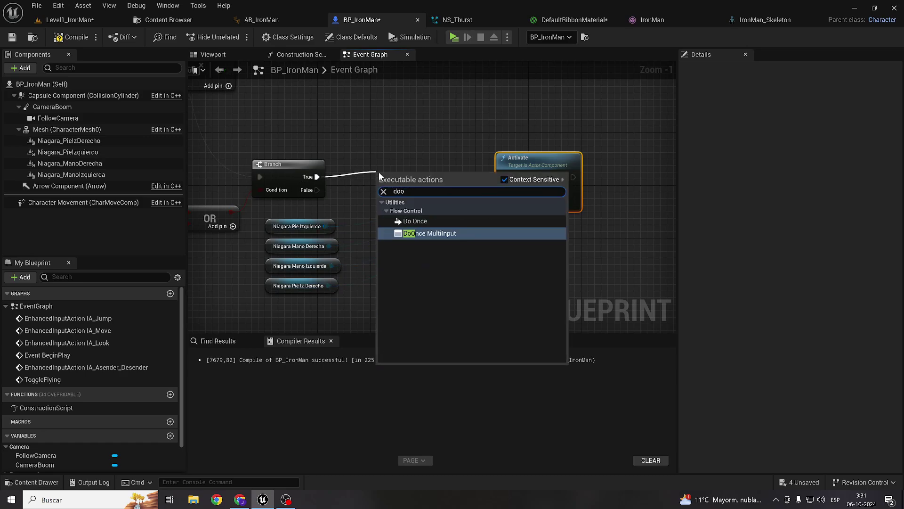
key("Up")
key("Return")
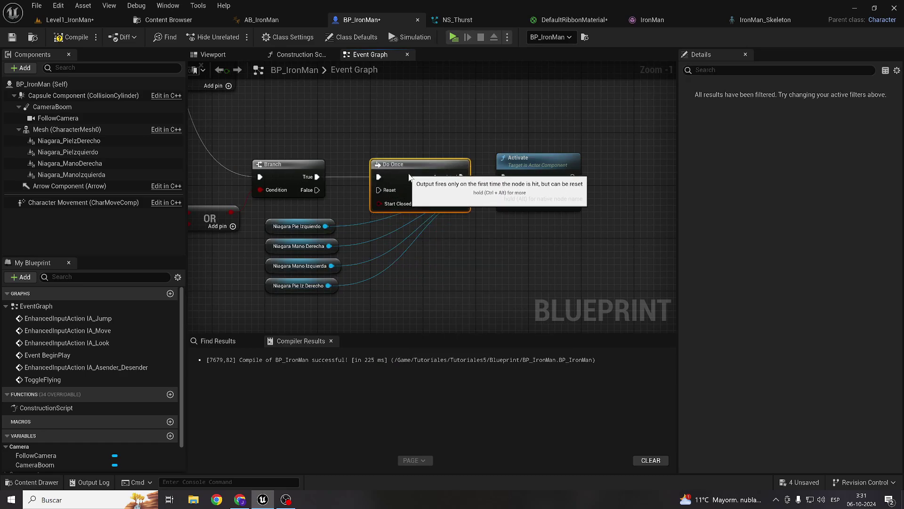
right_click_drag(409, 177, 363, 130)
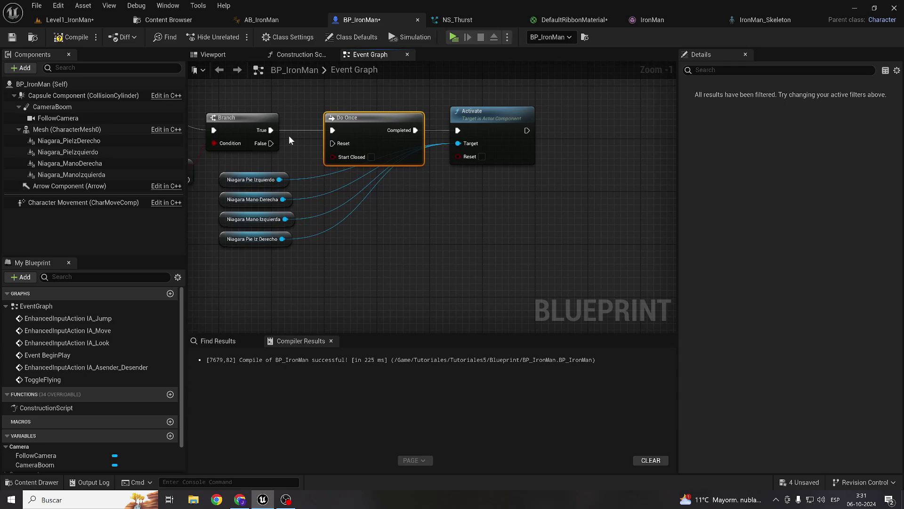
key("ctrl+d")
mouse_move(272, 145)
left_mouse_down()
mouse_move(373, 211)
mouse_move(377, 255)
left_mouse_up()
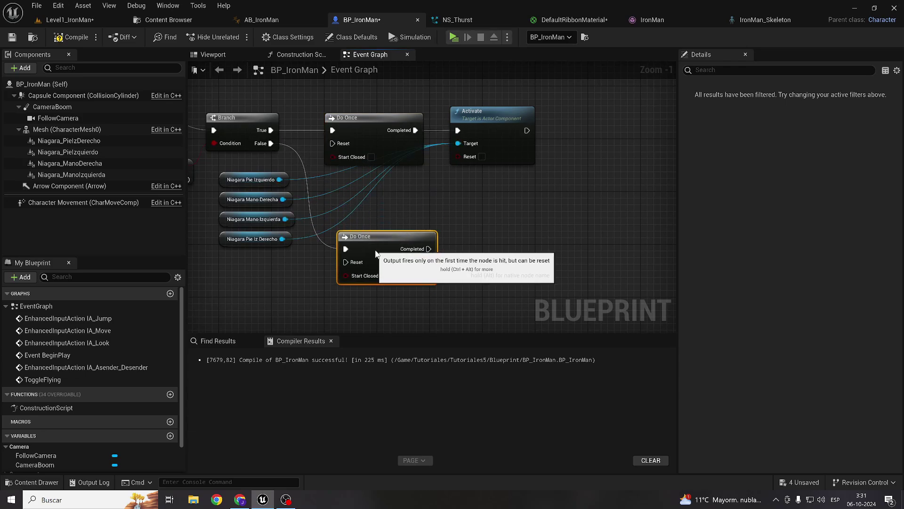
right_click_drag(376, 254, 362, 219)
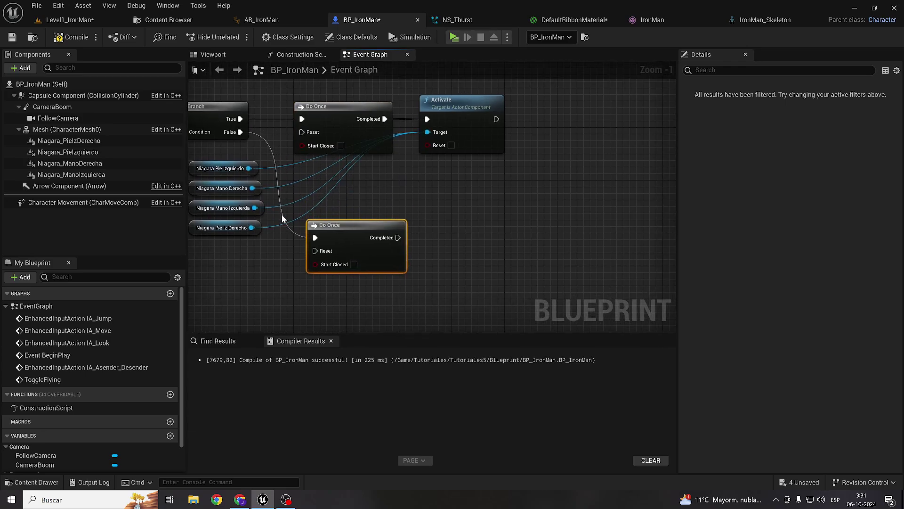
Add a Deactivate node from the Niagara Pie Izquierdo component for the four thrusters
left_click_drag(249, 168, 477, 217)
type("des")
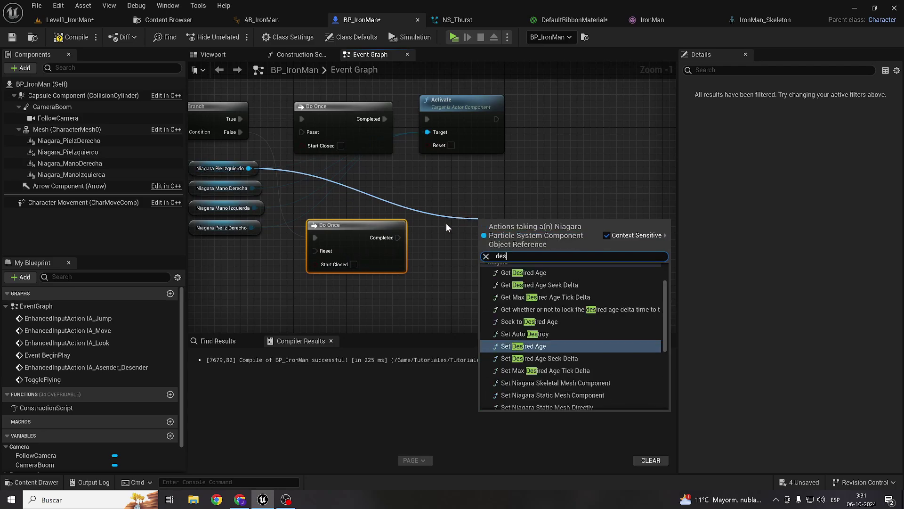
type("a")
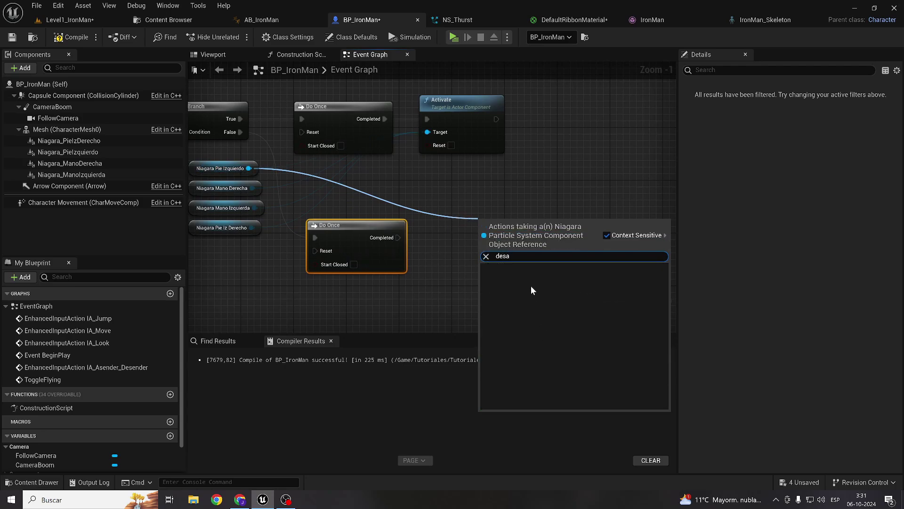
key("BackSpace")
type("e")
key("BackSpace")
key("BackSpace")
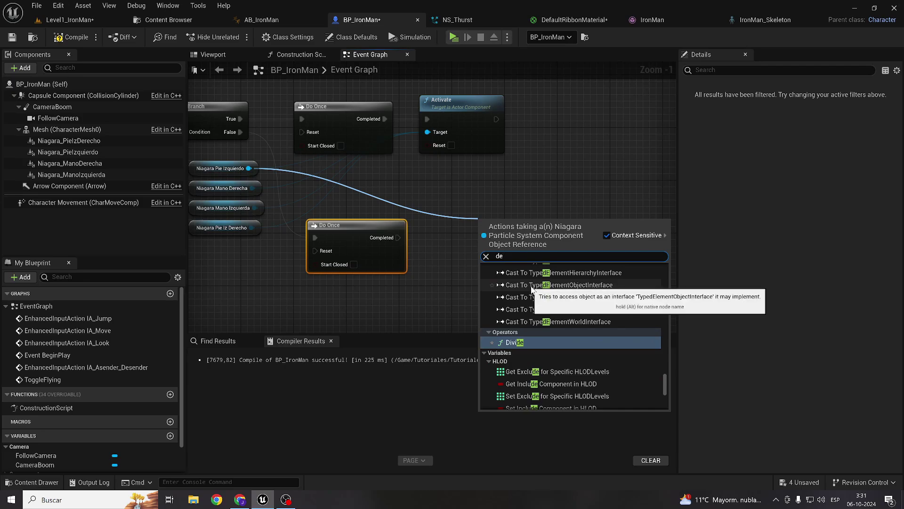
key("BackSpace")
key("BackSpace")
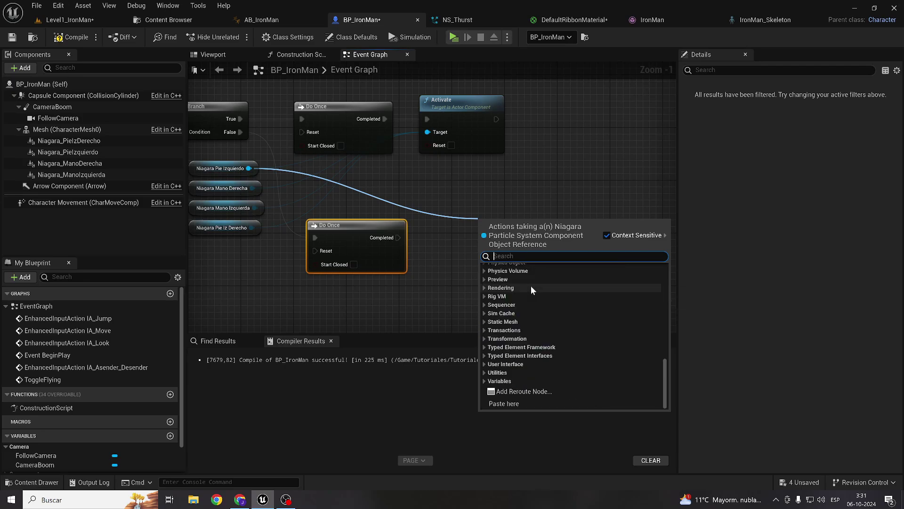
type("acti")
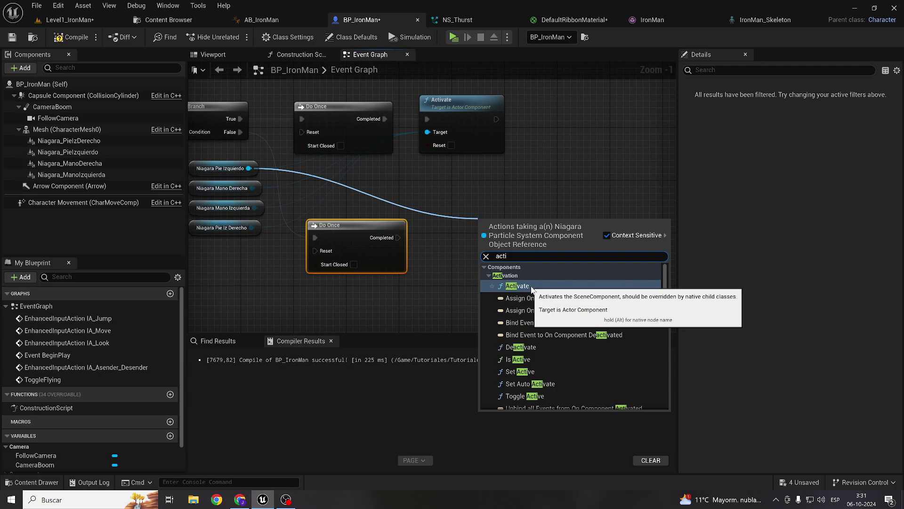
left_click(553, 347)
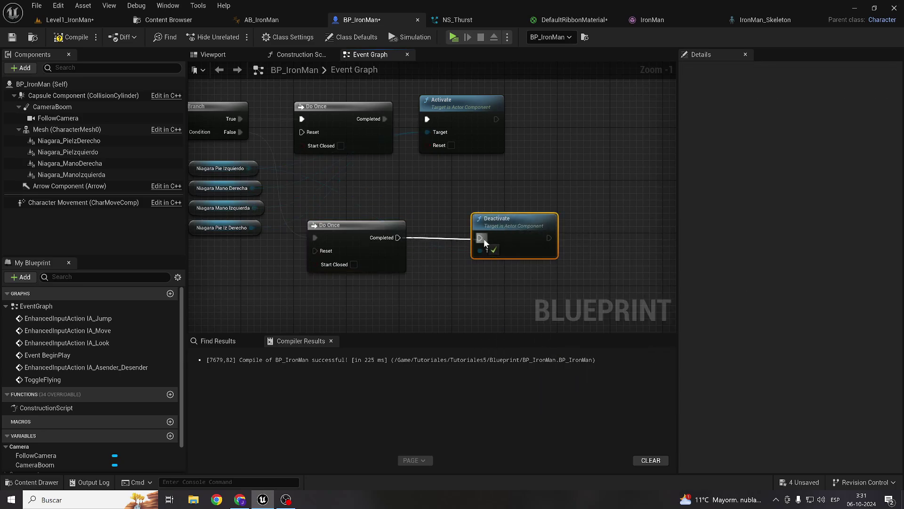
left_click_drag(523, 234, 497, 234)
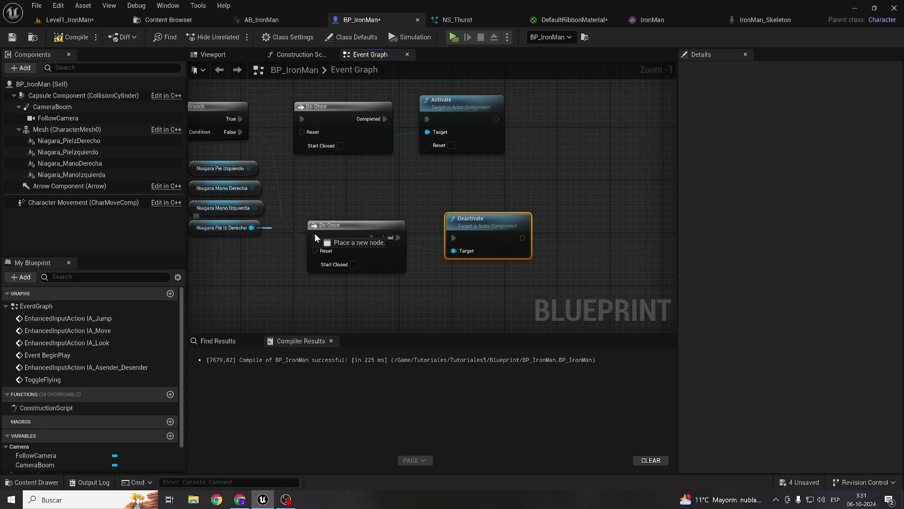
key("ctrl+z")
Wire Activate's output to the lower Do Once Reset and Deactivate's output to the upper Reset
key("ctrl+z")
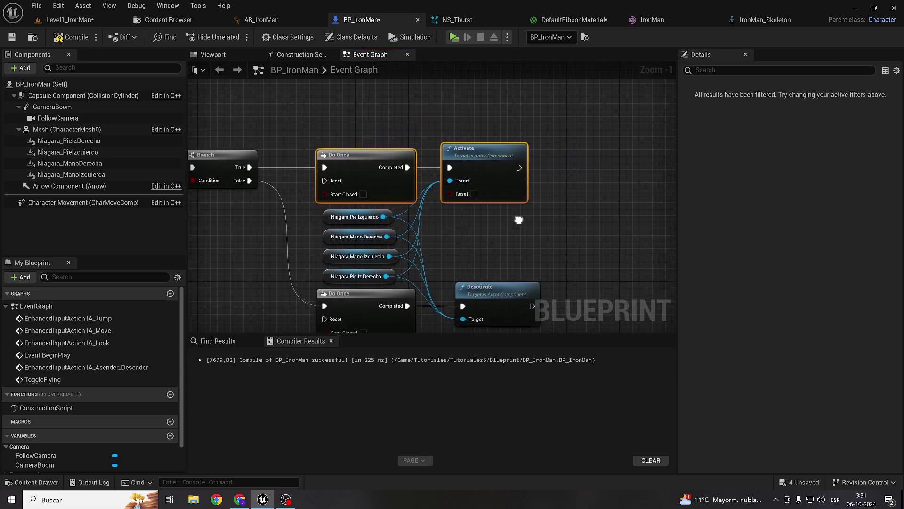
key("ctrl+z")
mouse_move(513, 102)
left_mouse_down()
mouse_move(259, 262)
mouse_move(327, 254)
left_mouse_up()
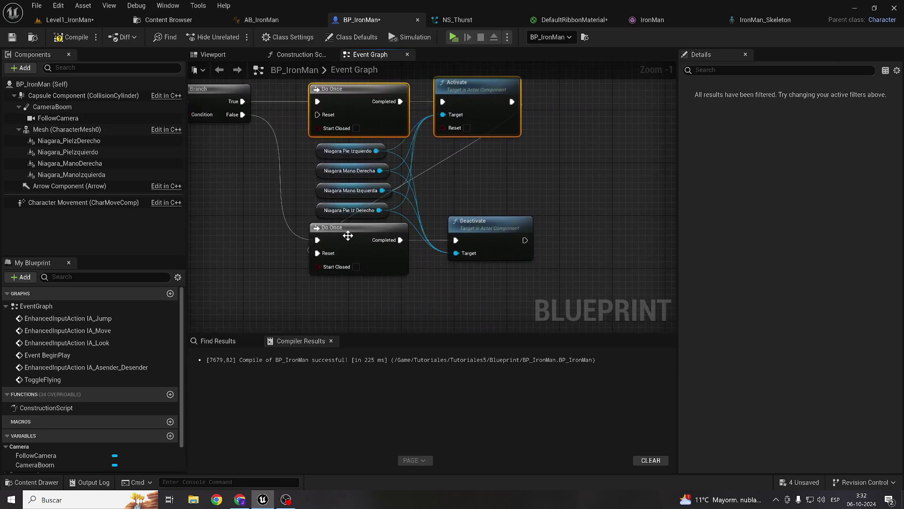
right_click_drag(348, 236, 343, 270)
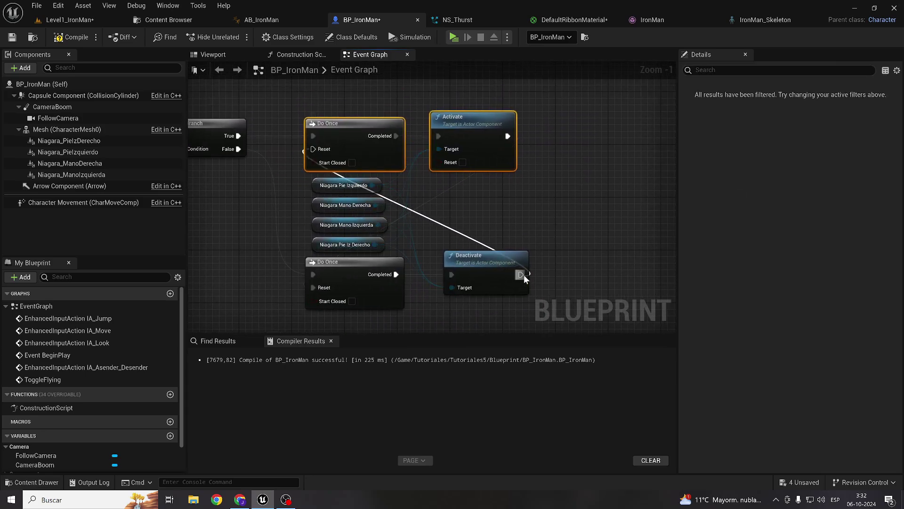
left_click_drag(520, 293, 522, 275)
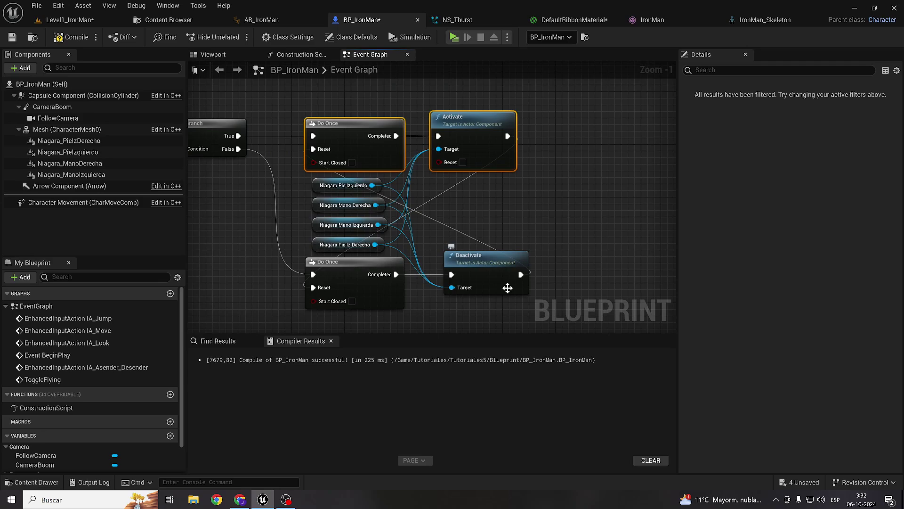
Tidy both reset wires with reroute points routed around the Do Once nodes
double_click(459, 177)
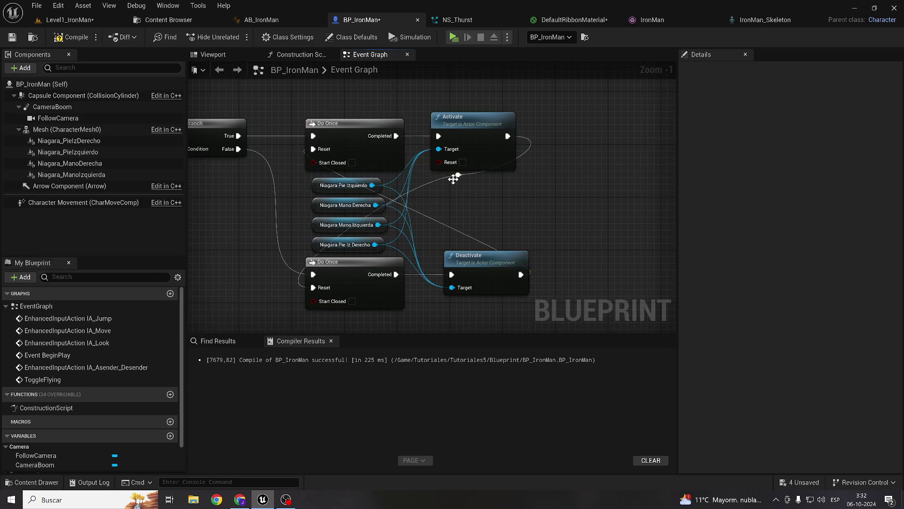
left_click(453, 179)
left_click(454, 178)
left_click_drag(490, 98, 502, 97)
double_click(485, 101)
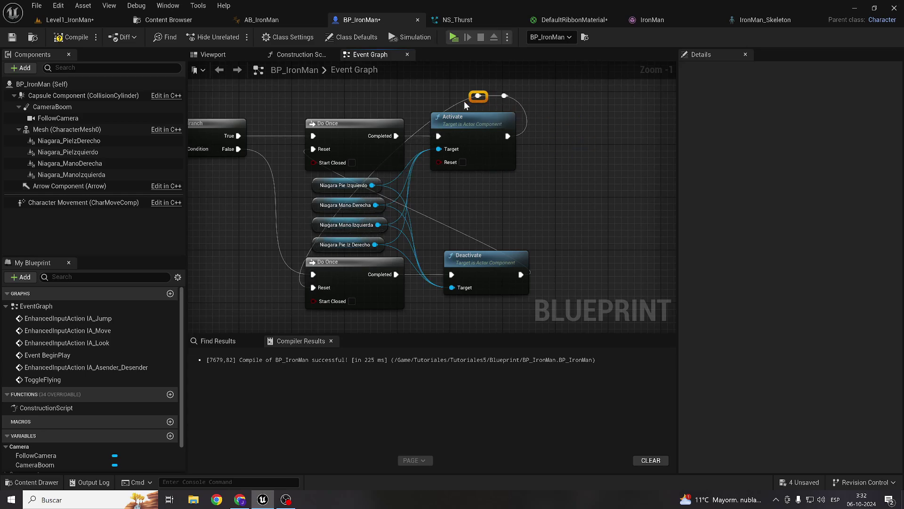
double_click(440, 221)
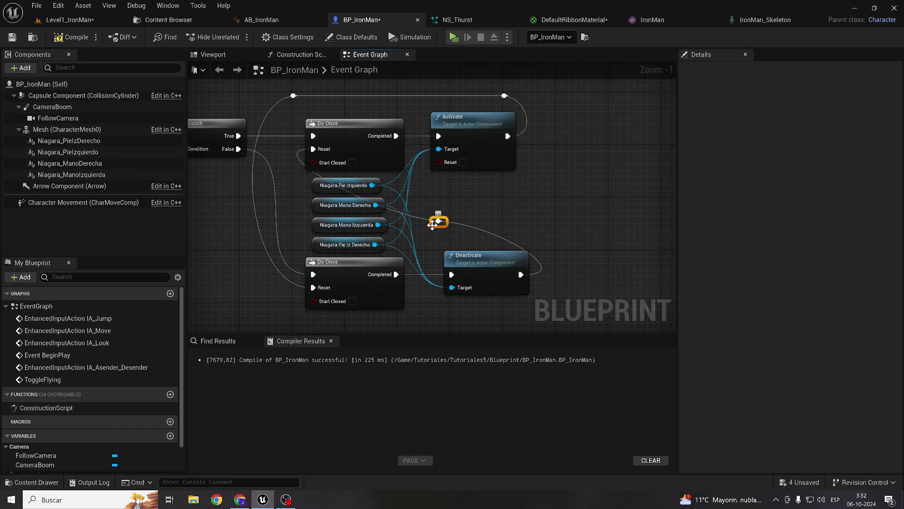
left_click_drag(285, 319, 297, 307)
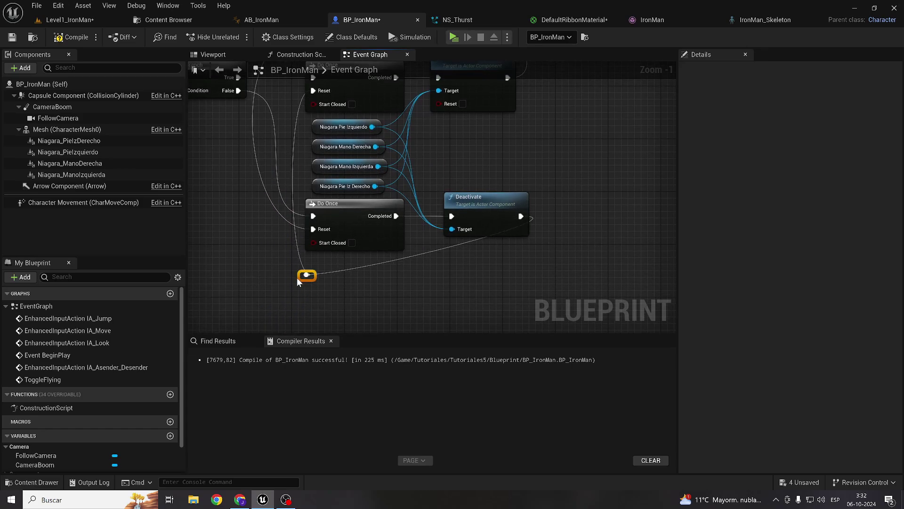
double_click(334, 262)
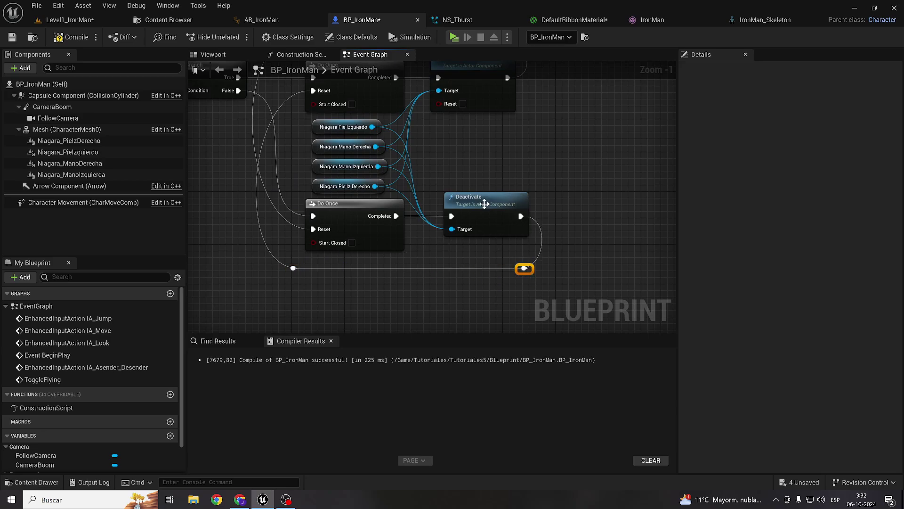
right_click_drag(531, 269, 421, 157)
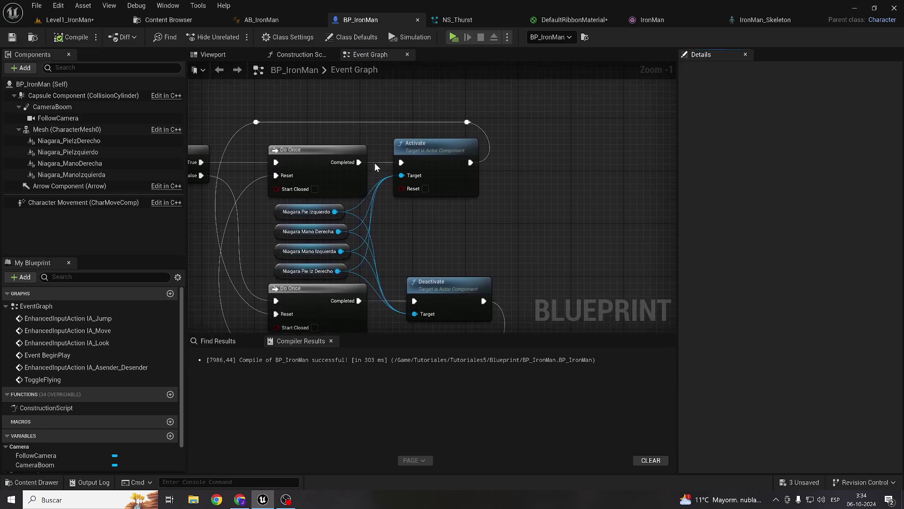
left_click(454, 37)
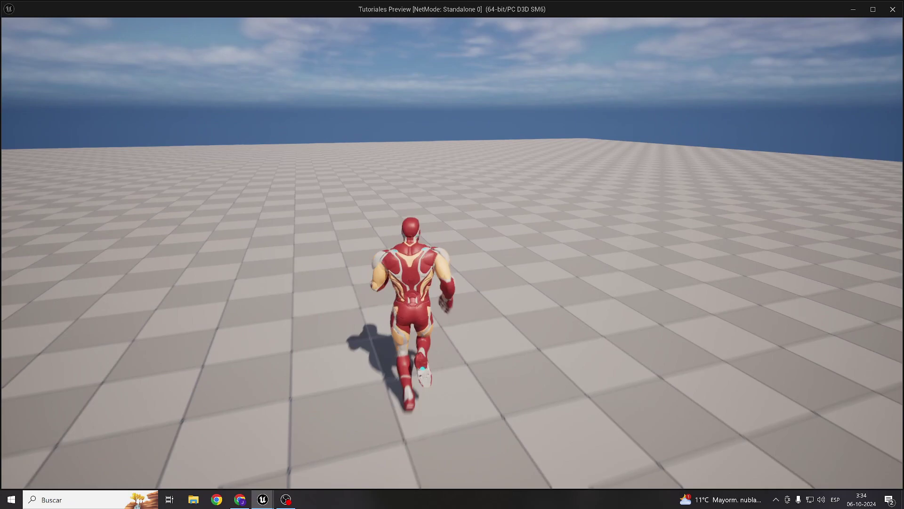
key("d")
key("w")
key("shift")
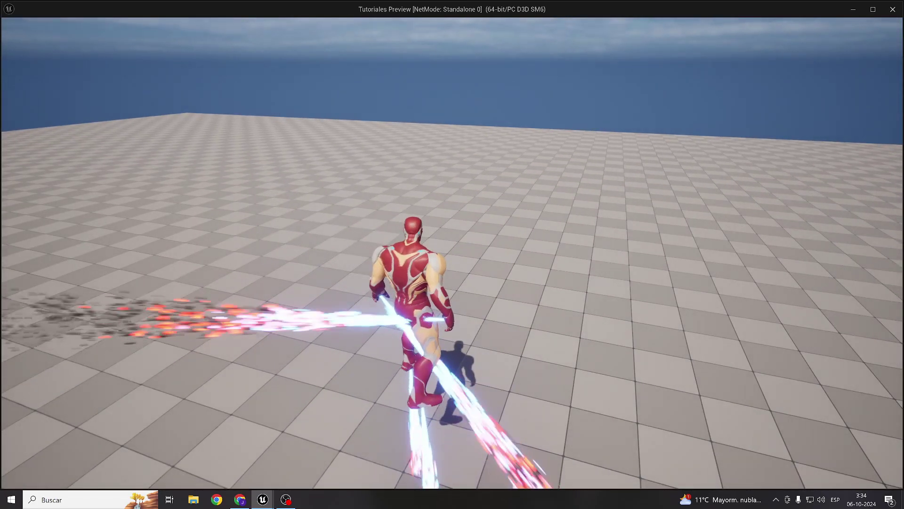
key("Escape")
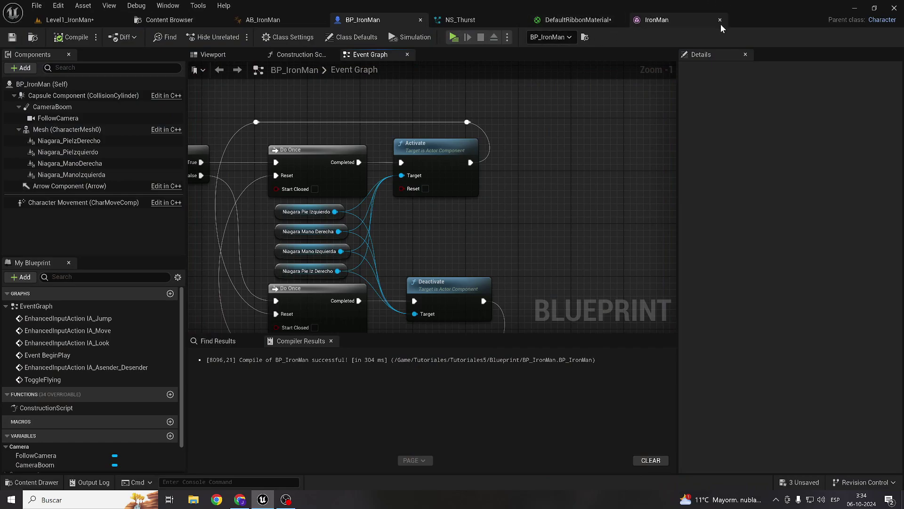
Add a Collision module under Particle Update in NS_Thurst and save the system
left_click(459, 20)
scroll(448, 199, "up", 2)
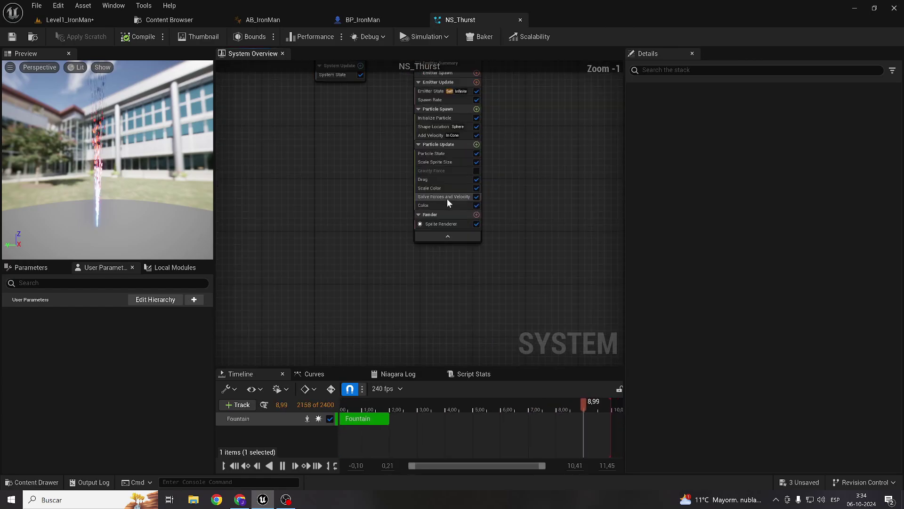
left_click(444, 203)
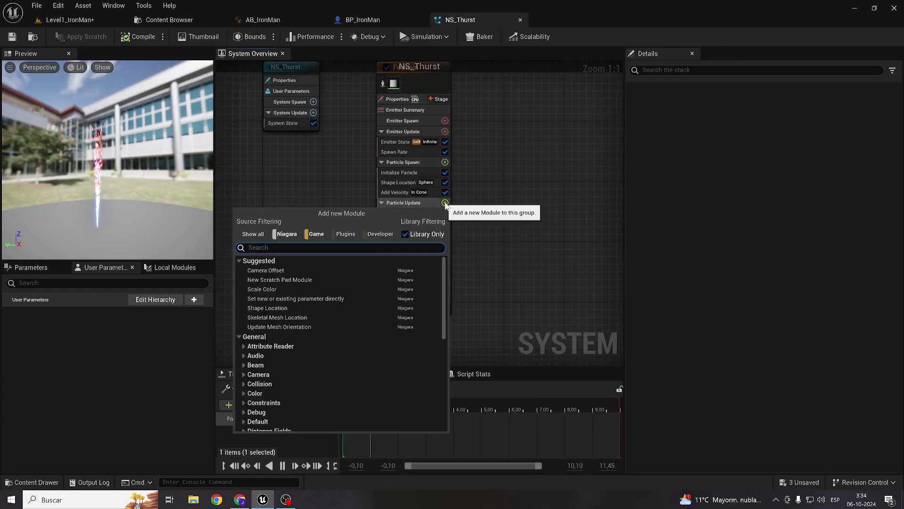
type("coll")
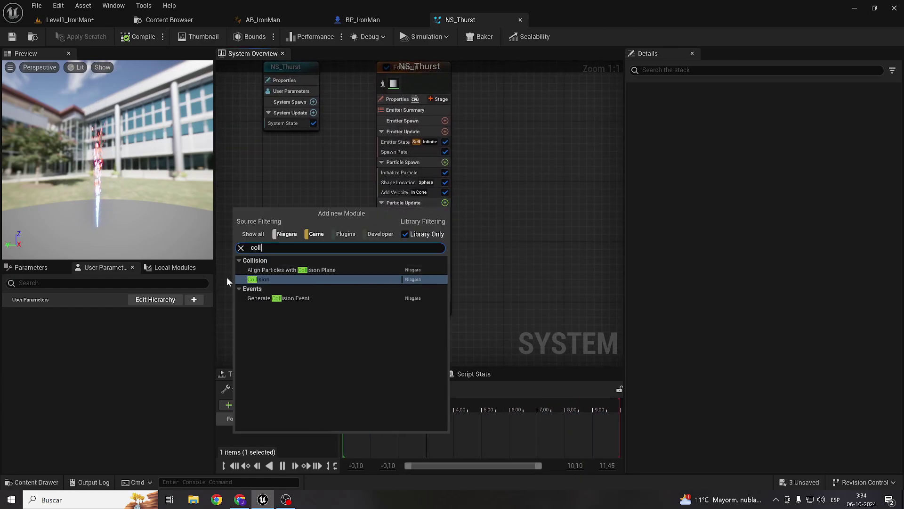
left_click(249, 280)
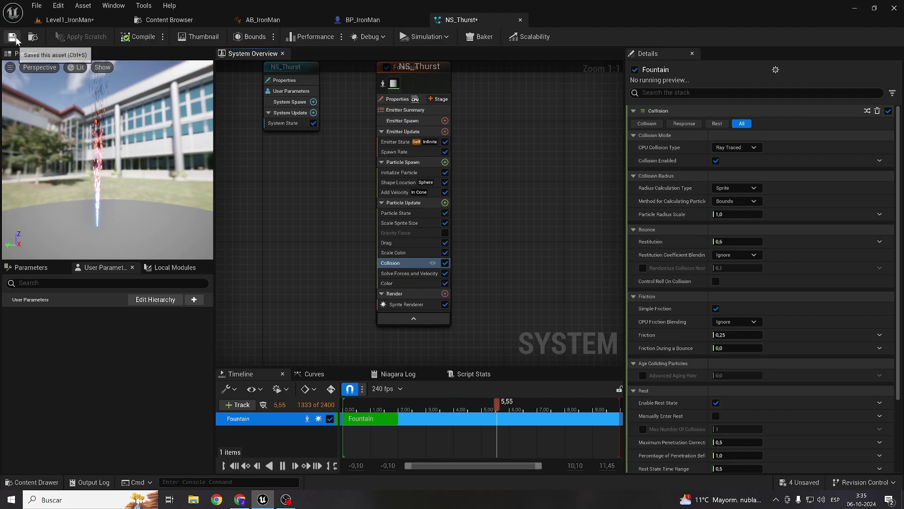
left_click(372, 20)
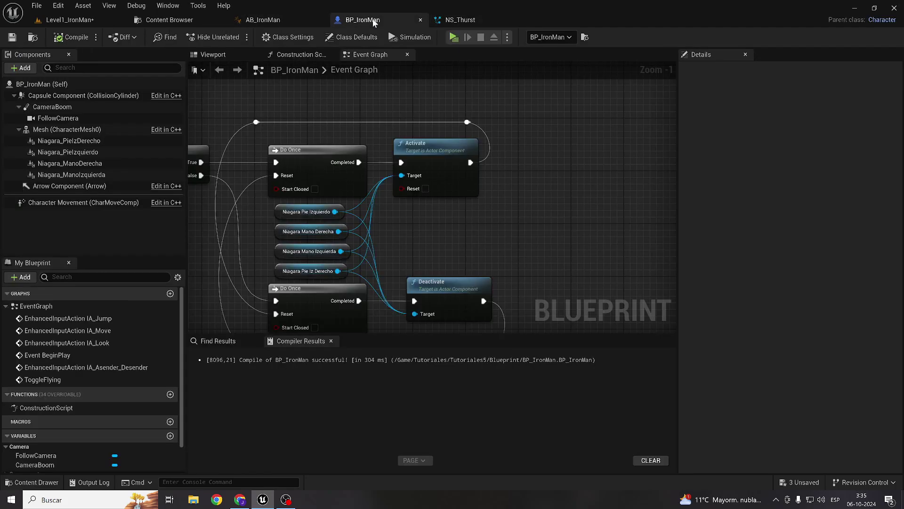
Save all assets and test-fly Iron Man in Standalone to watch thrust particles hit the floor
left_click(92, 19)
left_click(36, 5)
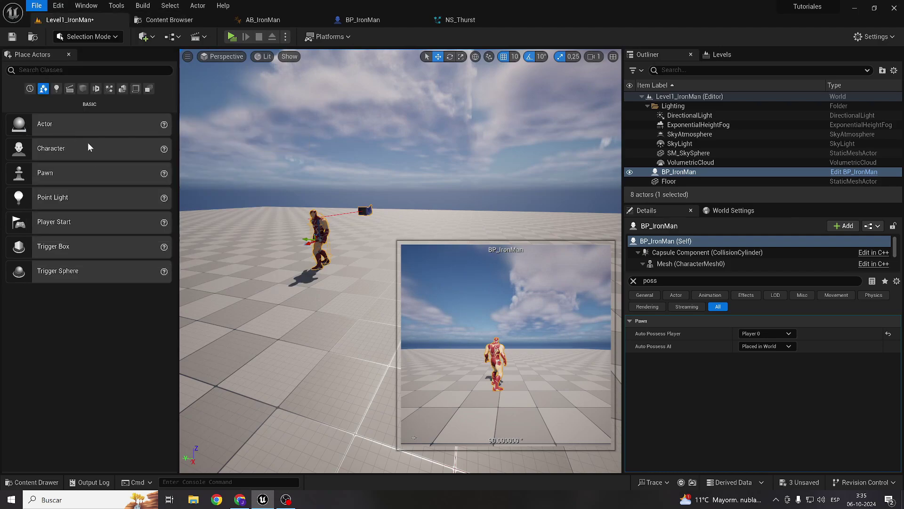
left_click(235, 37)
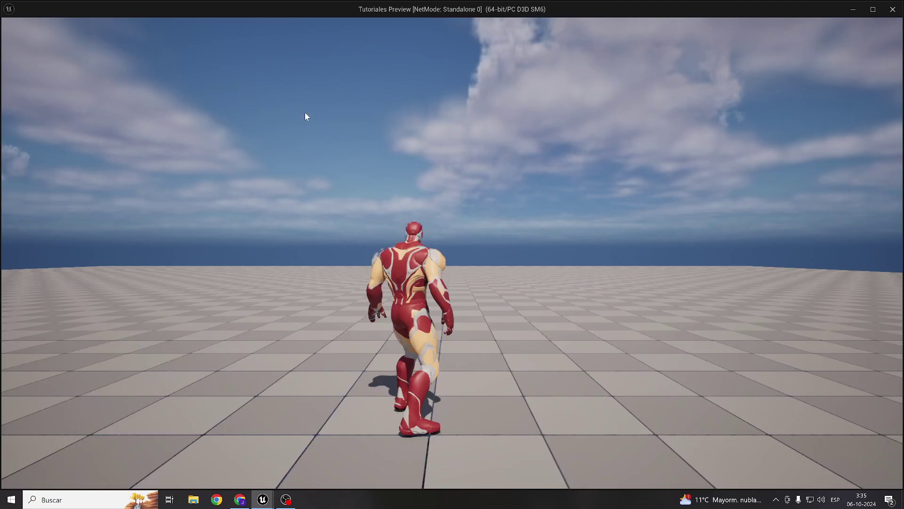
left_click(306, 117)
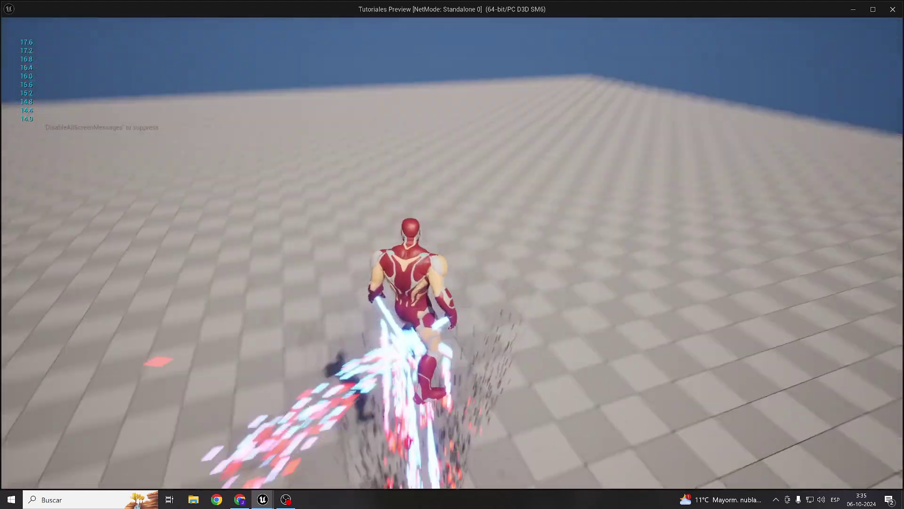
key("Escape")
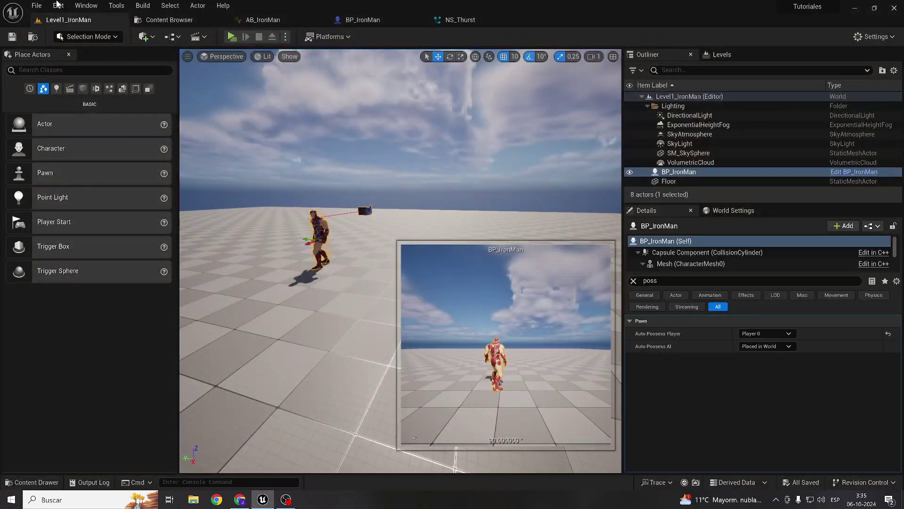
left_click(363, 19)
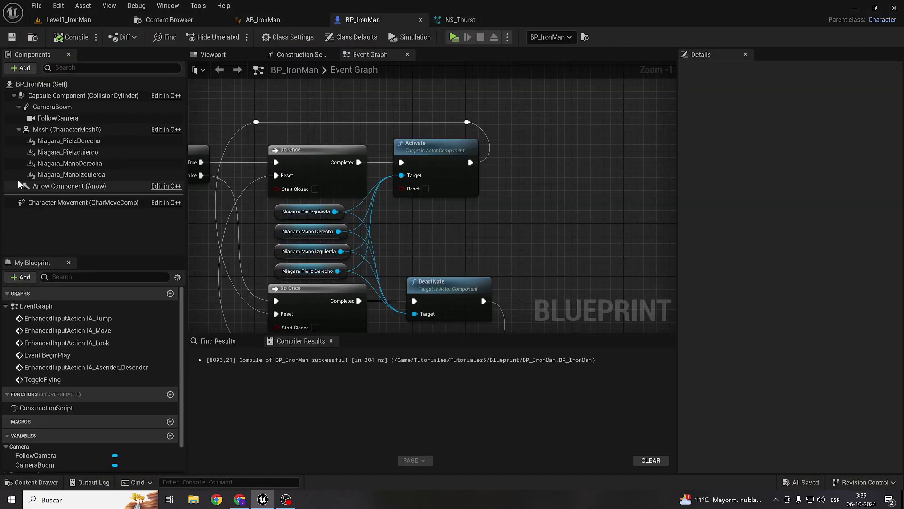
Set CameraBoom's Target Arm Length to 600 and test-fly Iron Man with thrusters on
left_click(53, 108)
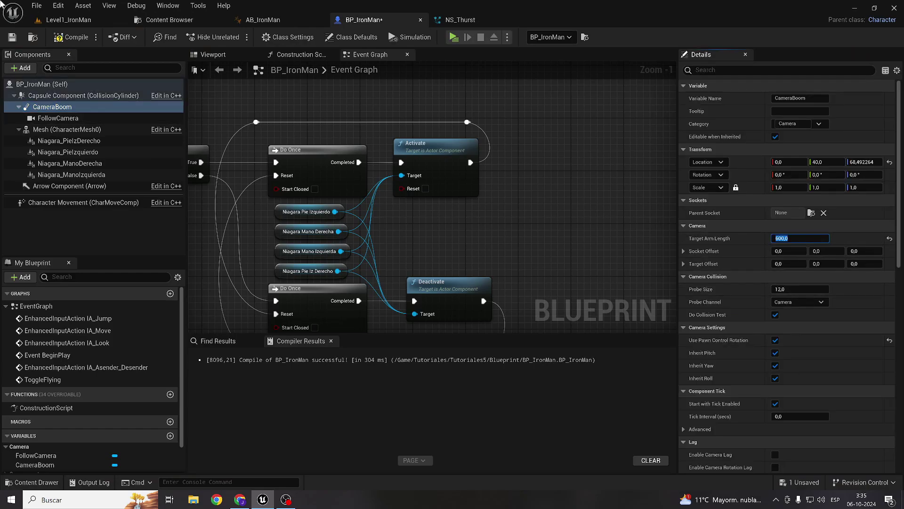
left_click(453, 37)
key("shift")
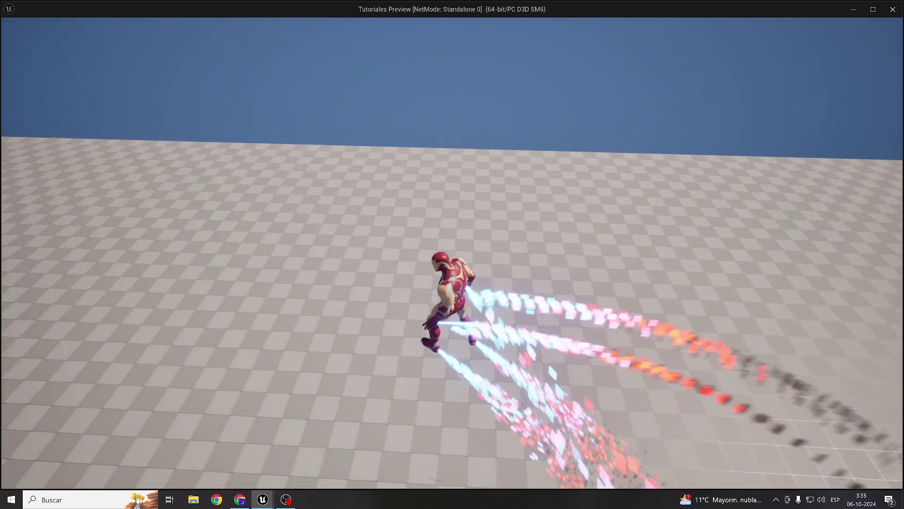
key("alt+Tab")
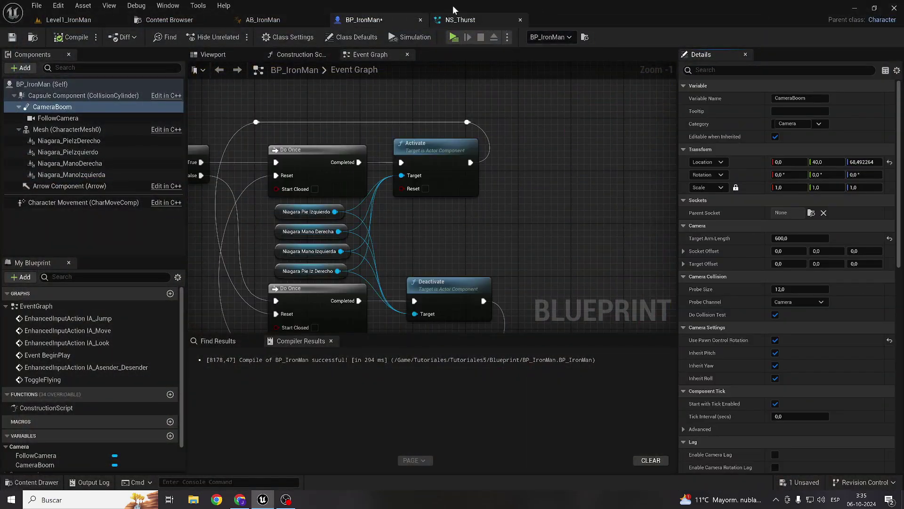
Set NS_Thurst collision Restitution to 0,3 and Friction During a Bounce to 0.6, then compile
left_click(476, 17)
type("0,3")
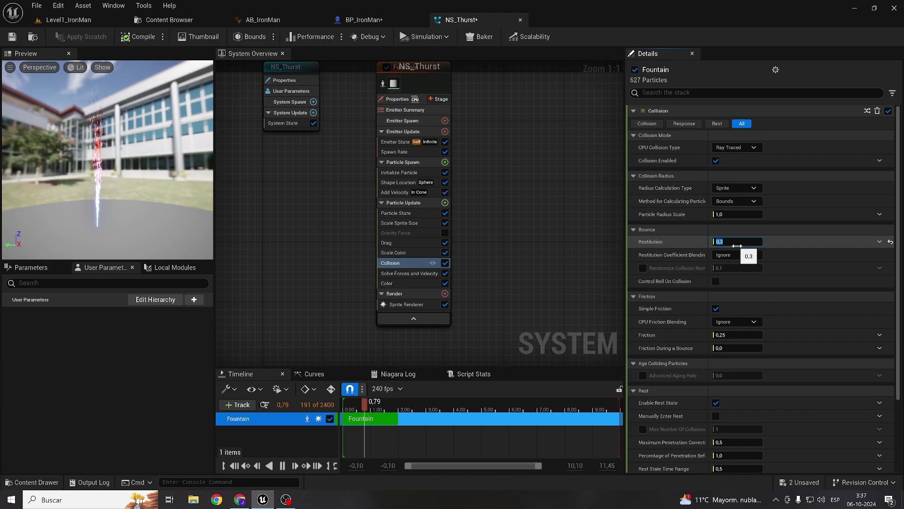
key("Return")
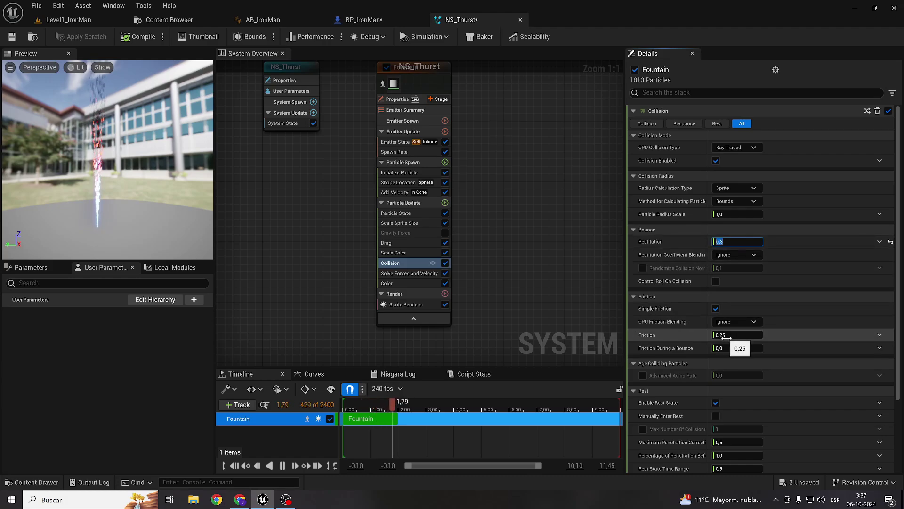
left_click(738, 333)
type("0,6")
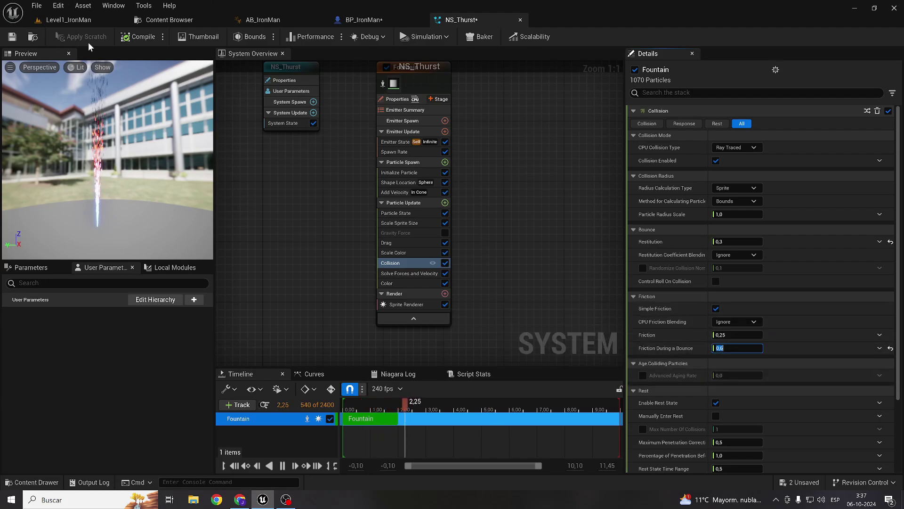
left_click(71, 19)
left_click(231, 37)
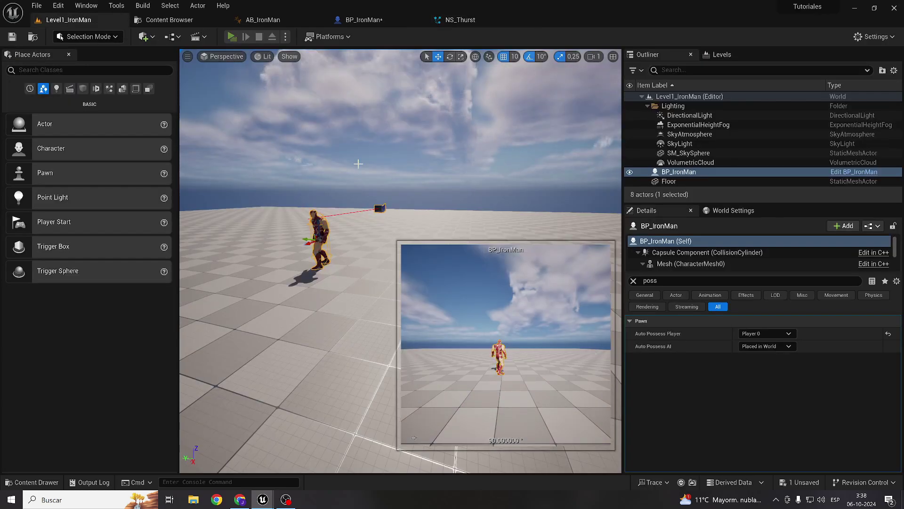
key("space")
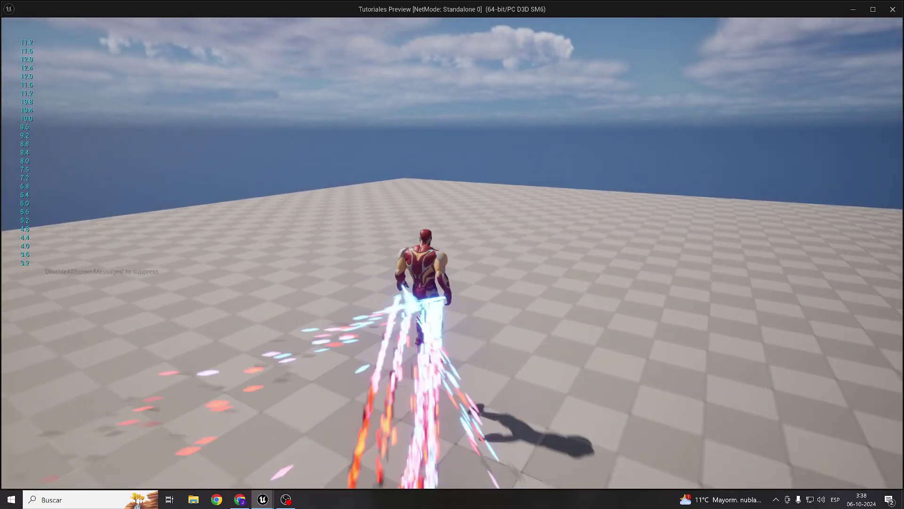
key("Escape")
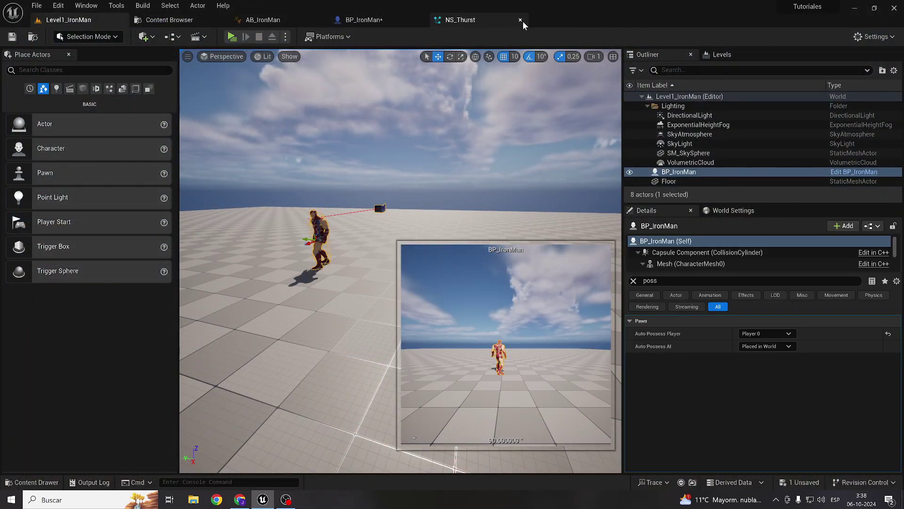
Close the NS_Thurst particle editor and save the BP_IronMan Blueprint
left_click(520, 20)
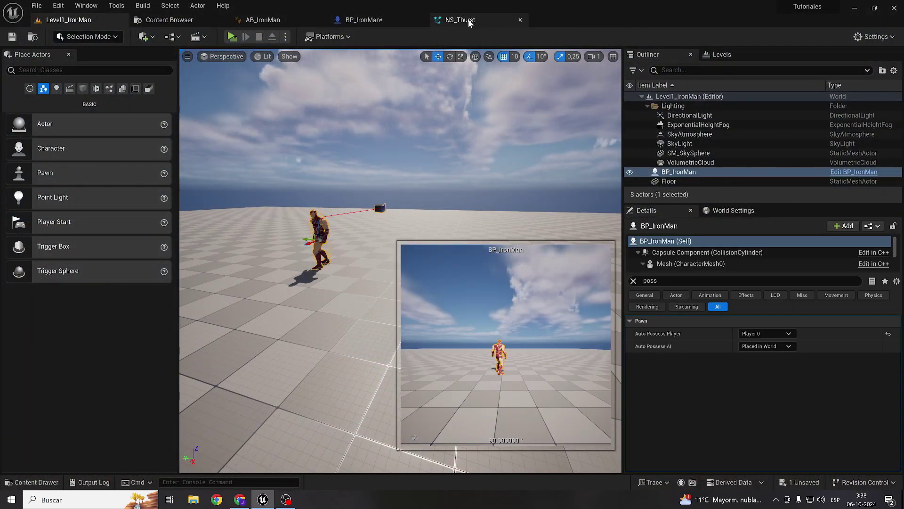
left_click(368, 25)
left_click(46, 11)
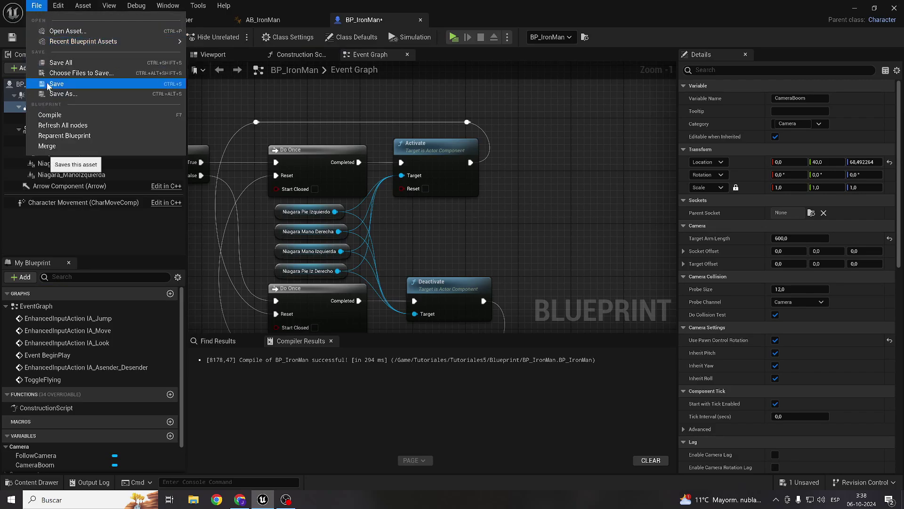
left_click(70, 88)
Return to Level1_IronMan and dismiss its File menu without changes
left_click(66, 20)
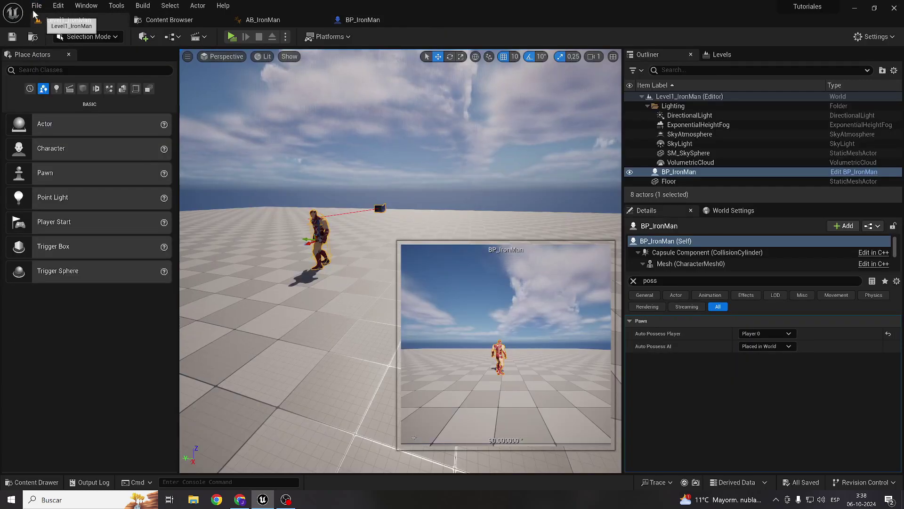
left_click(36, 6)
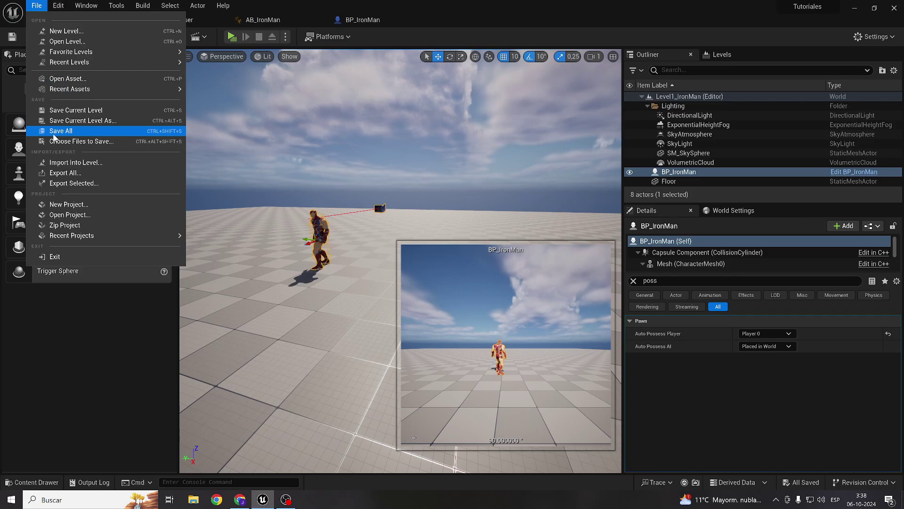
left_click(241, 178)
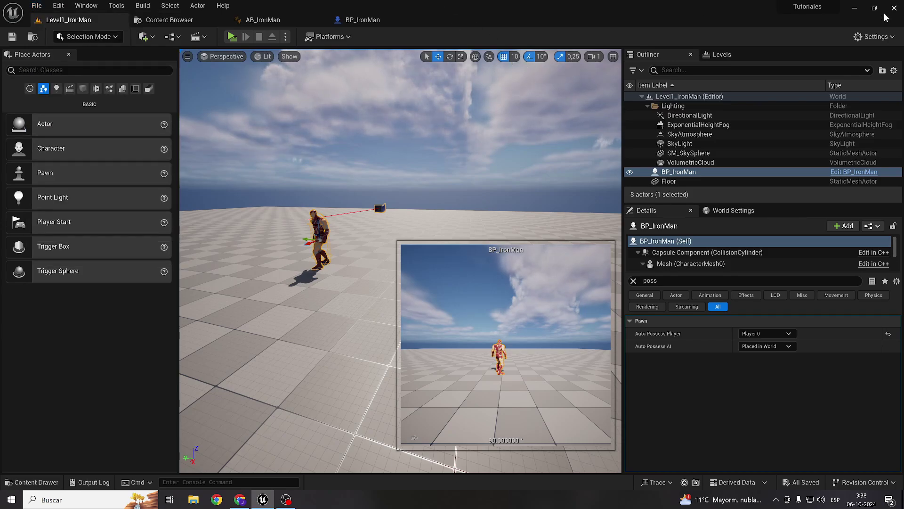